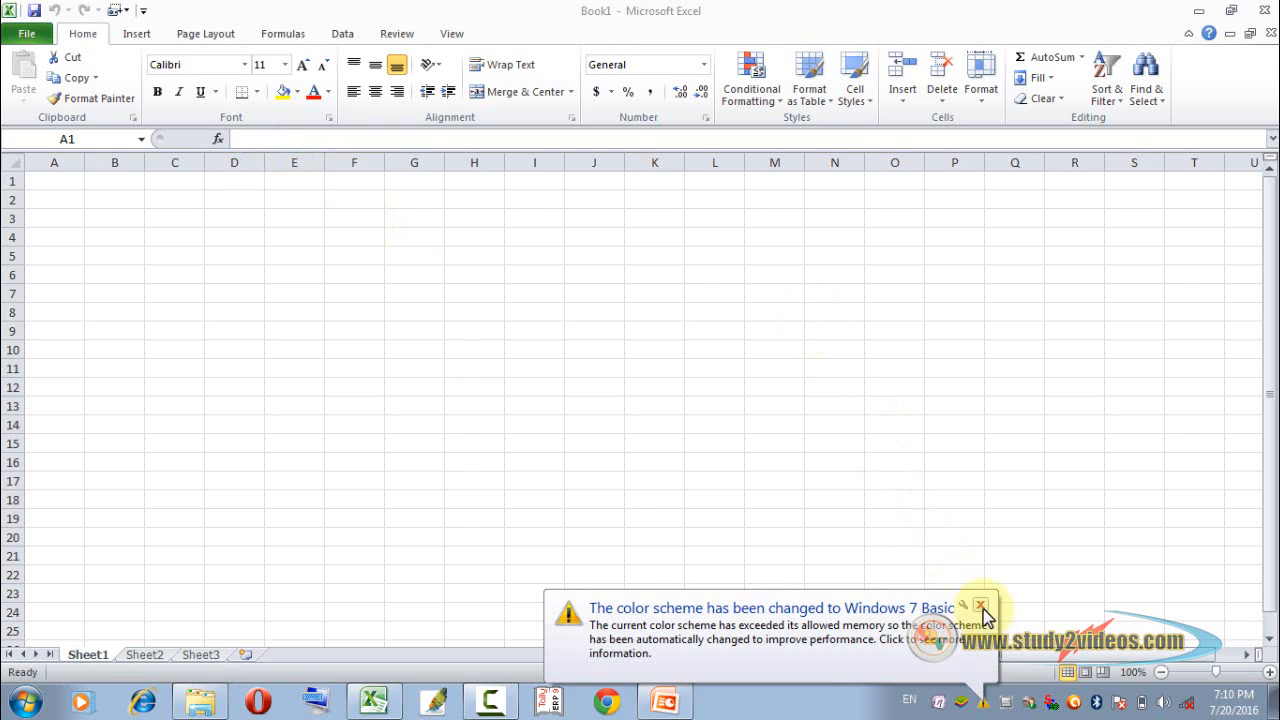
Dismiss the color scheme notification and widen column F to about twice its default width
left_click(980, 607)
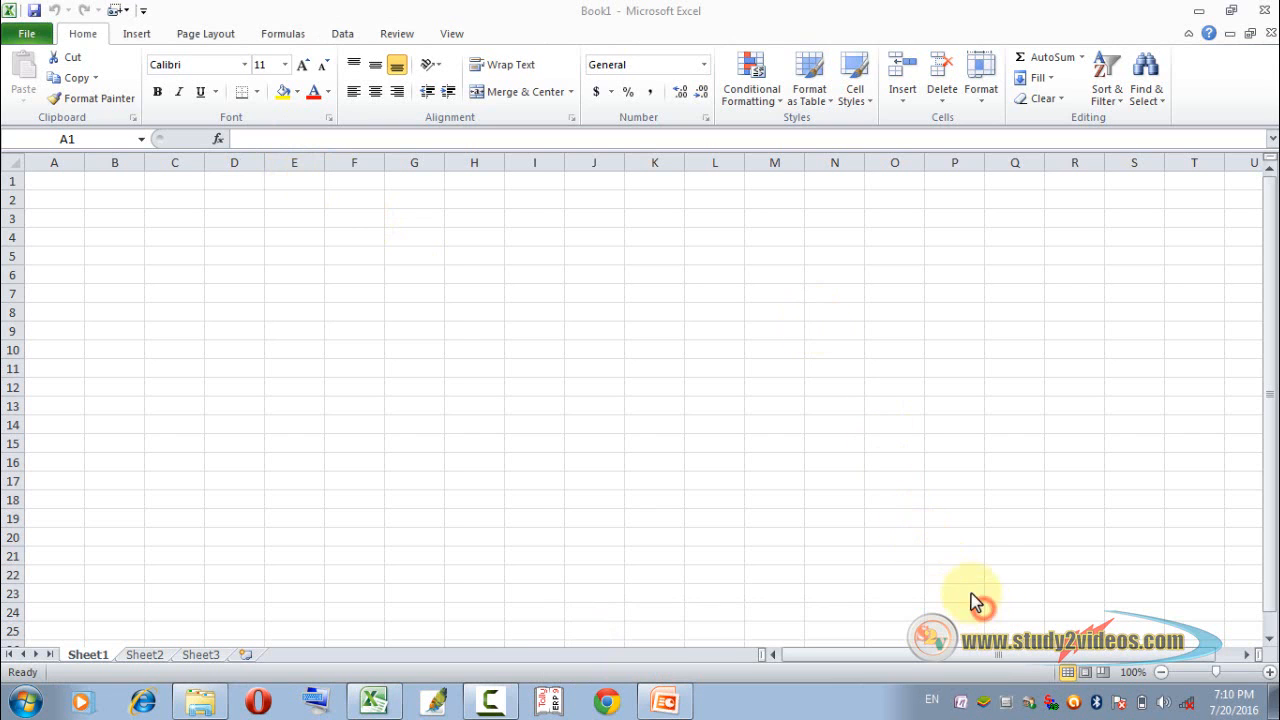
left_click(384, 165)
left_click_drag(383, 171, 417, 227)
Enter the heading PMT in capitals in cell F5
left_click(372, 258)
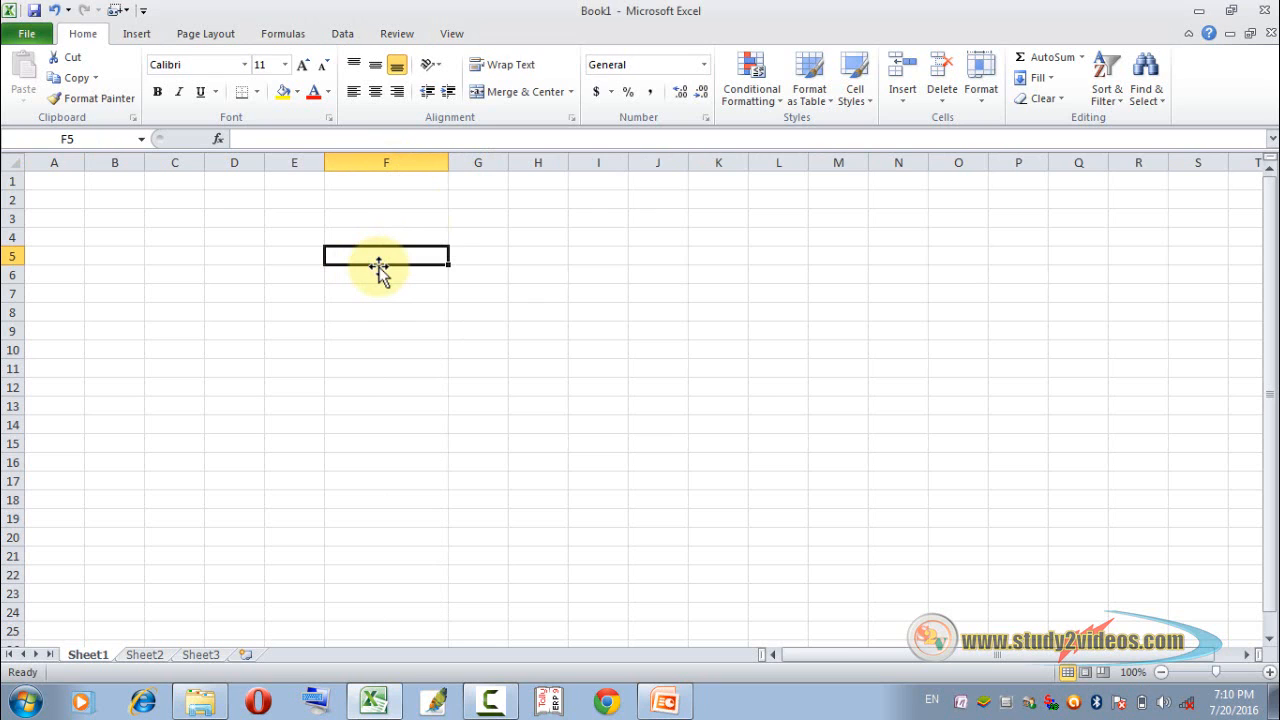
type("pmt")
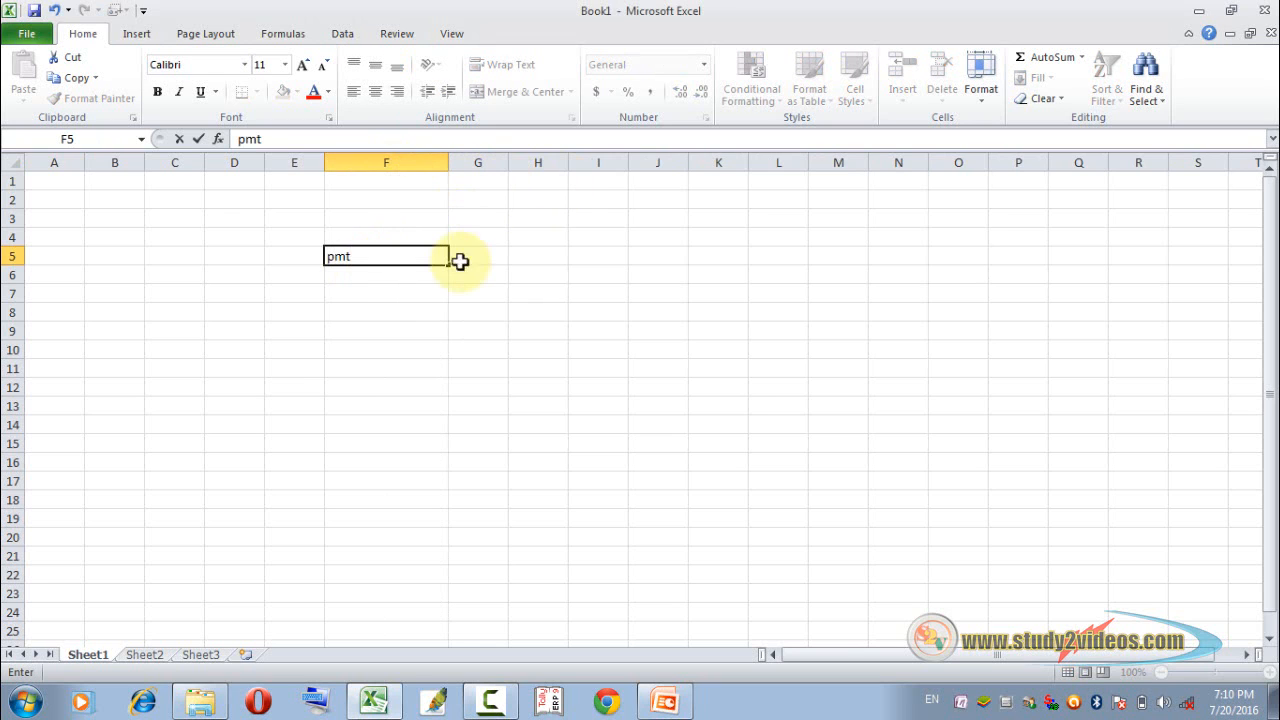
key("BackSpace")
key("BackSpace")
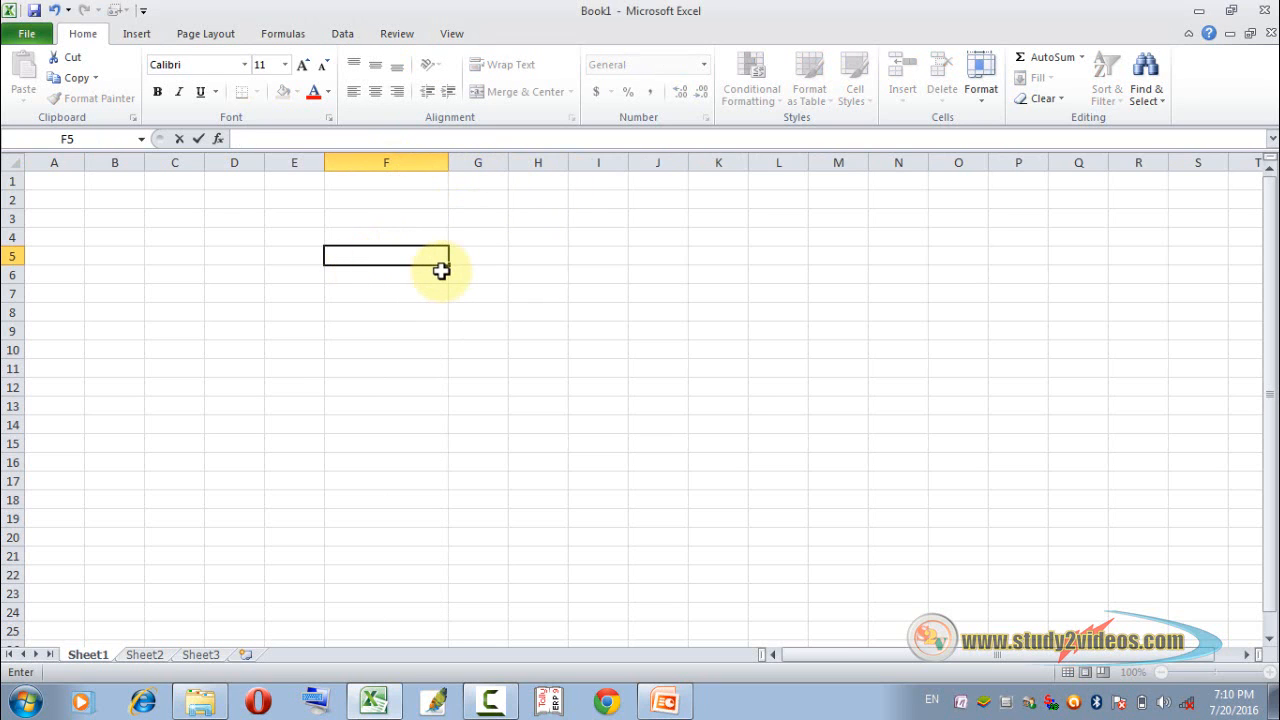
type("PMT")
left_click(374, 329)
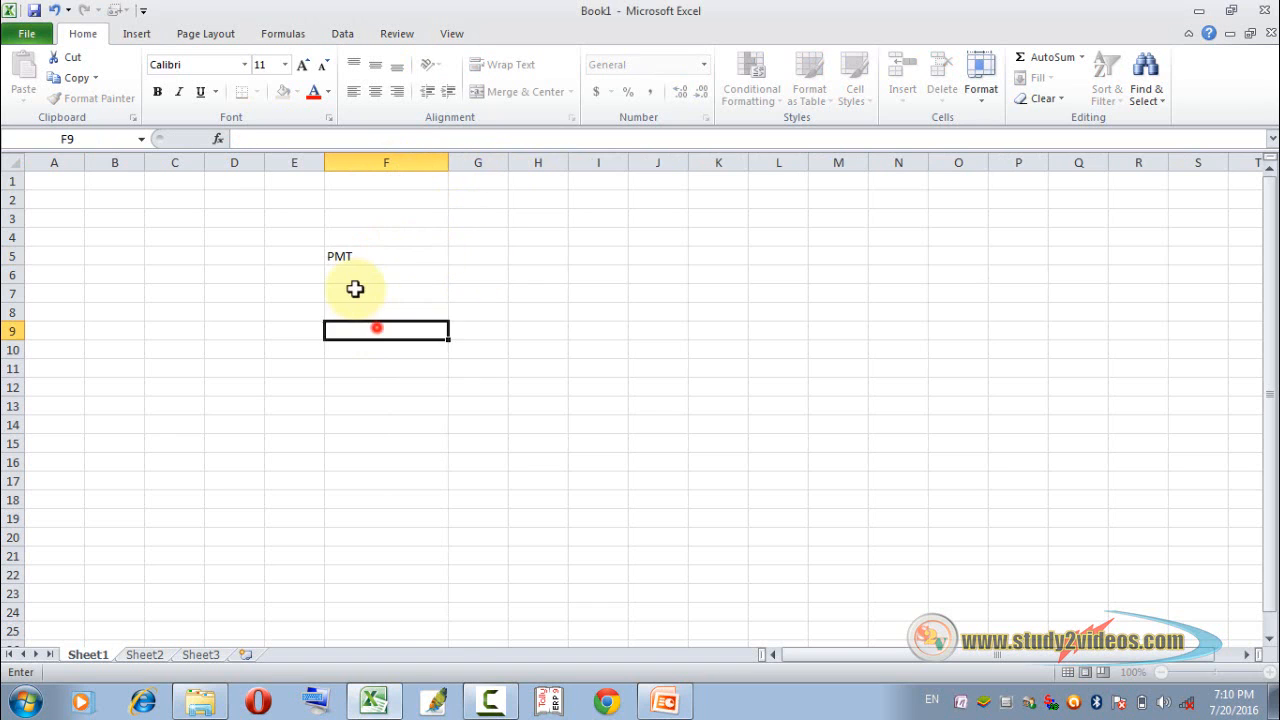
Format the PMT heading in F5 with yellow fill, a thick box border, bold text, and middle and center alignment
left_click(357, 254)
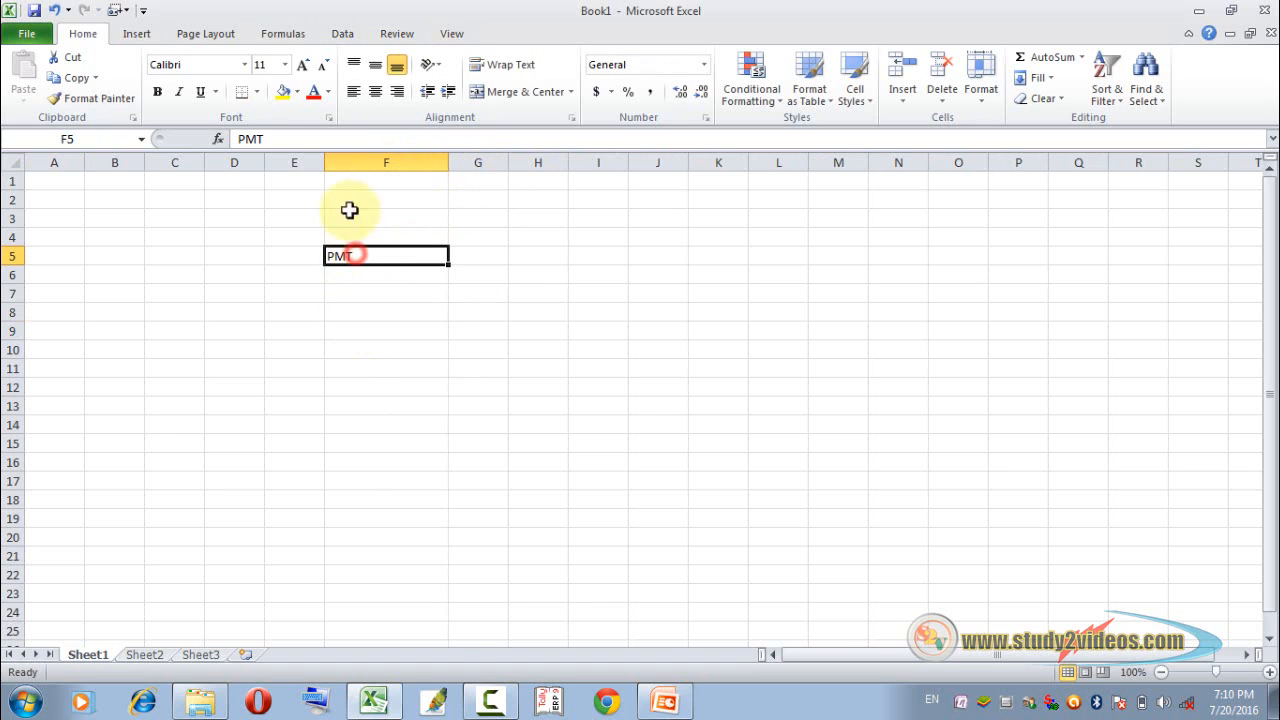
left_click(280, 91)
left_click(256, 92)
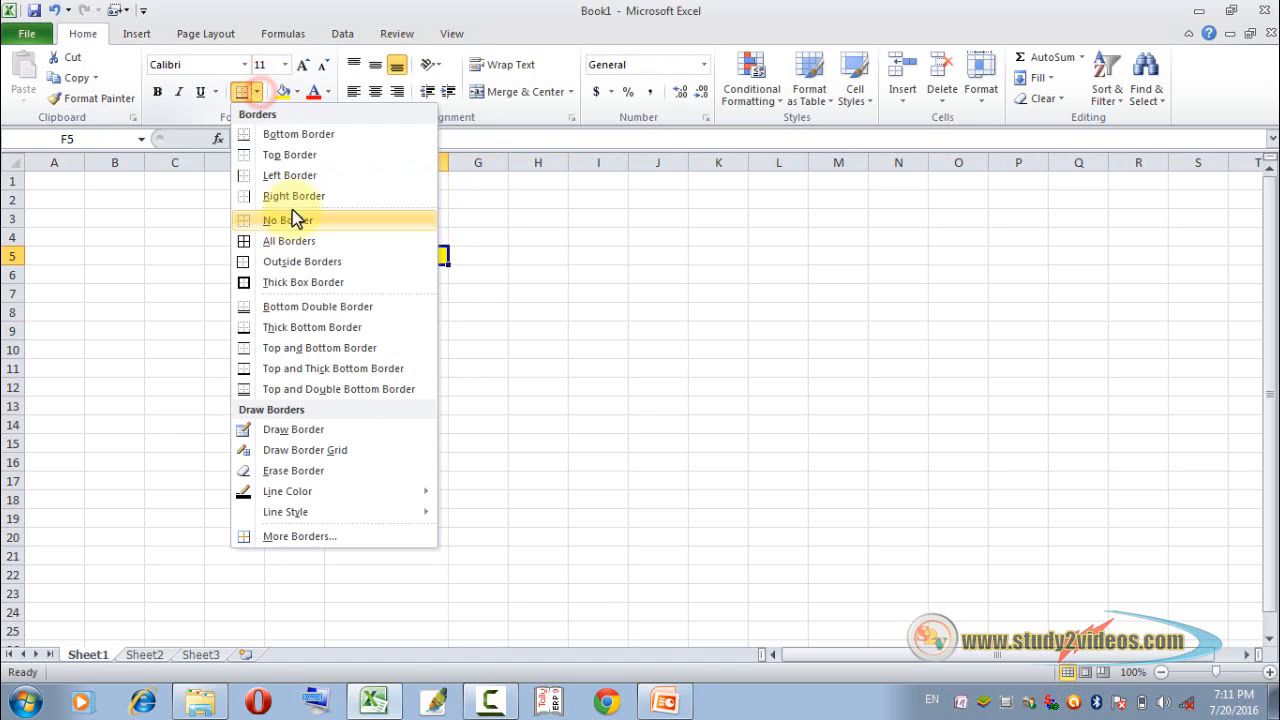
left_click(288, 284)
left_click(157, 95)
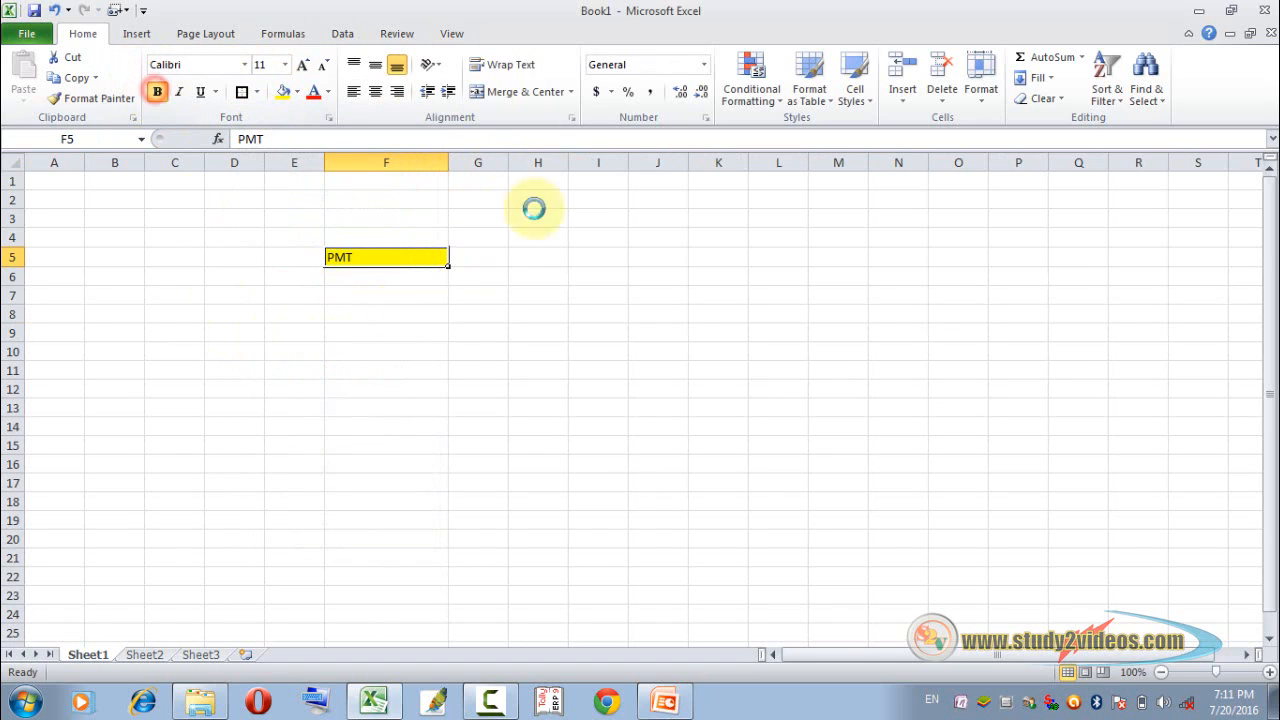
left_click(382, 68)
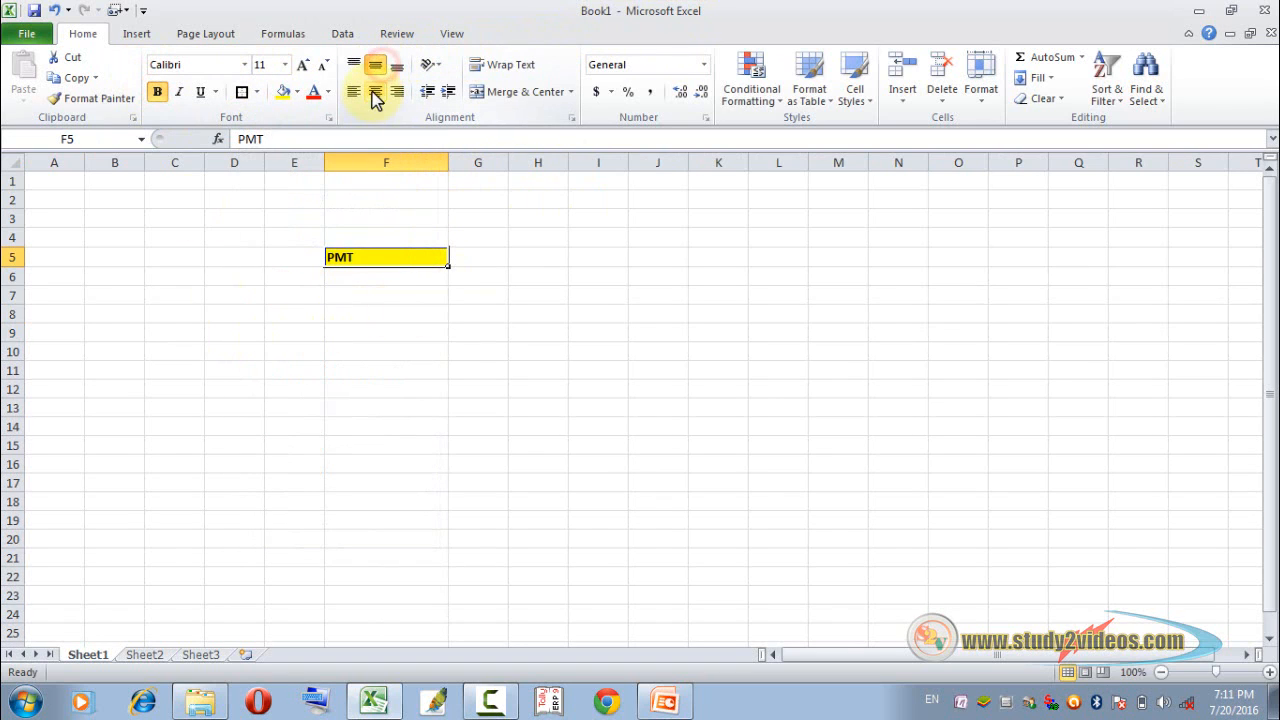
left_click(375, 91)
Enter the label LOAN in F7 and the amount 100000 in G7
left_click(365, 295)
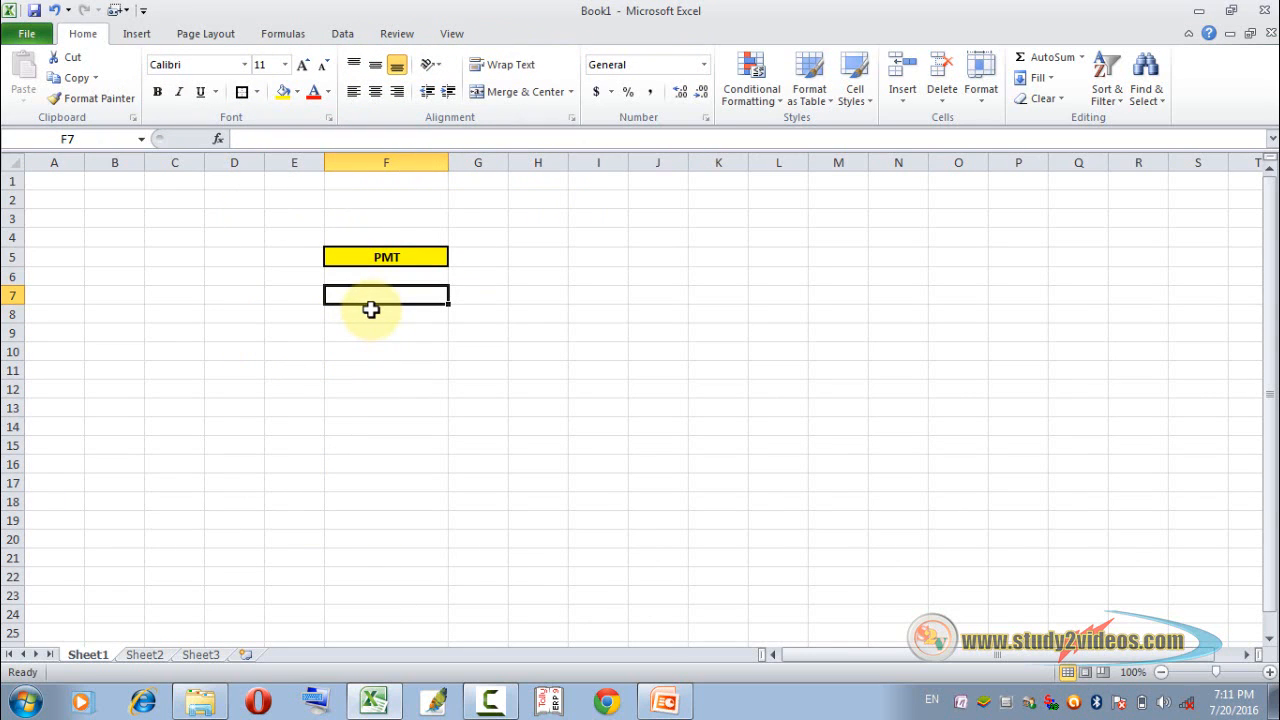
type("L")
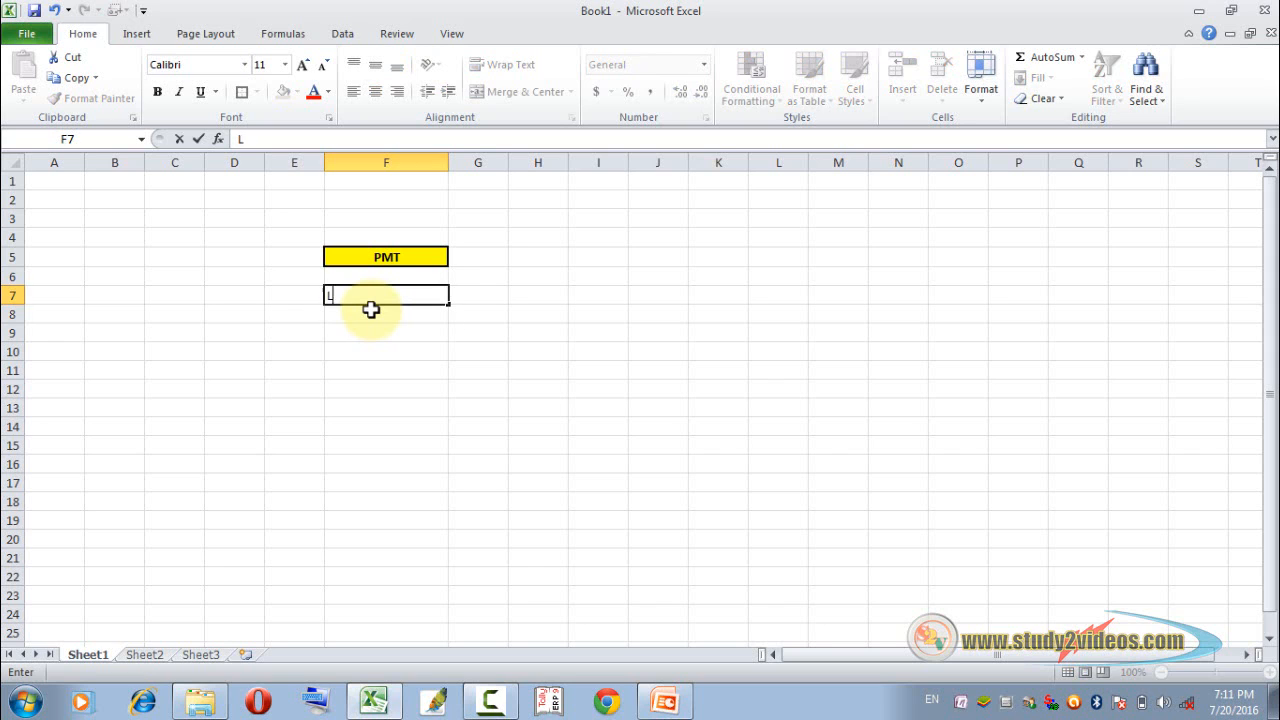
key("Return")
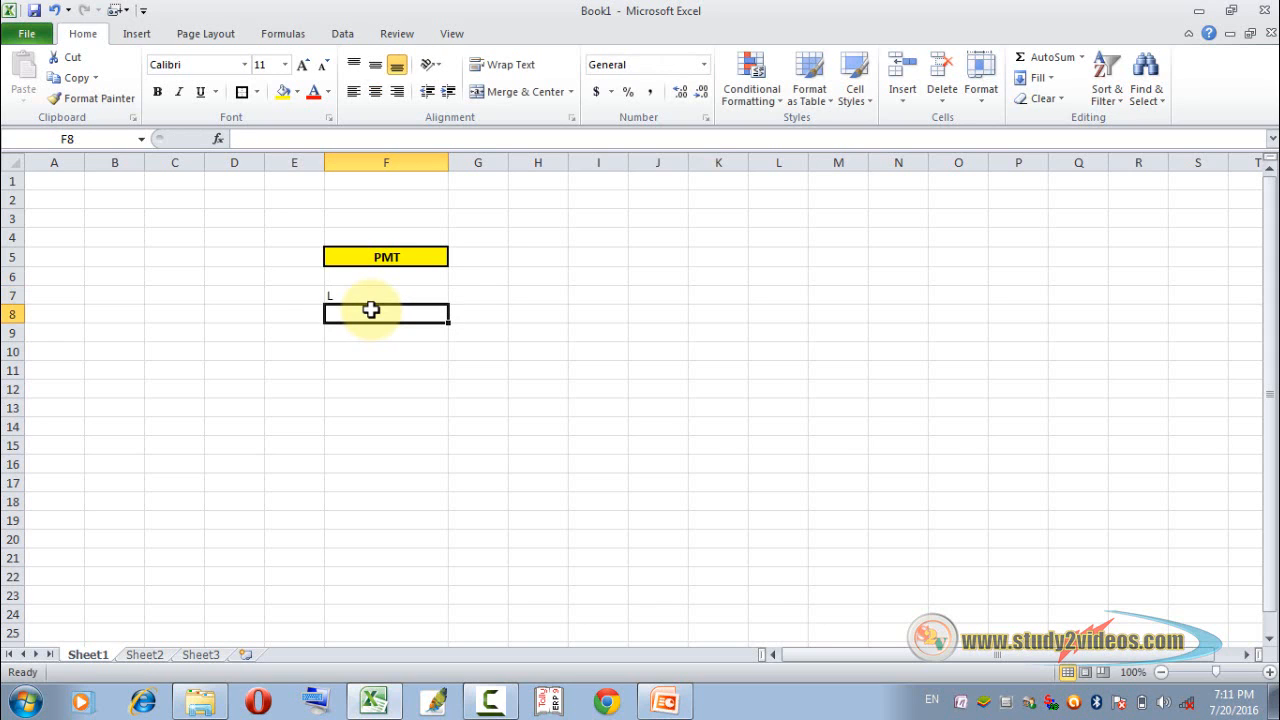
key("Up")
type("LOAN")
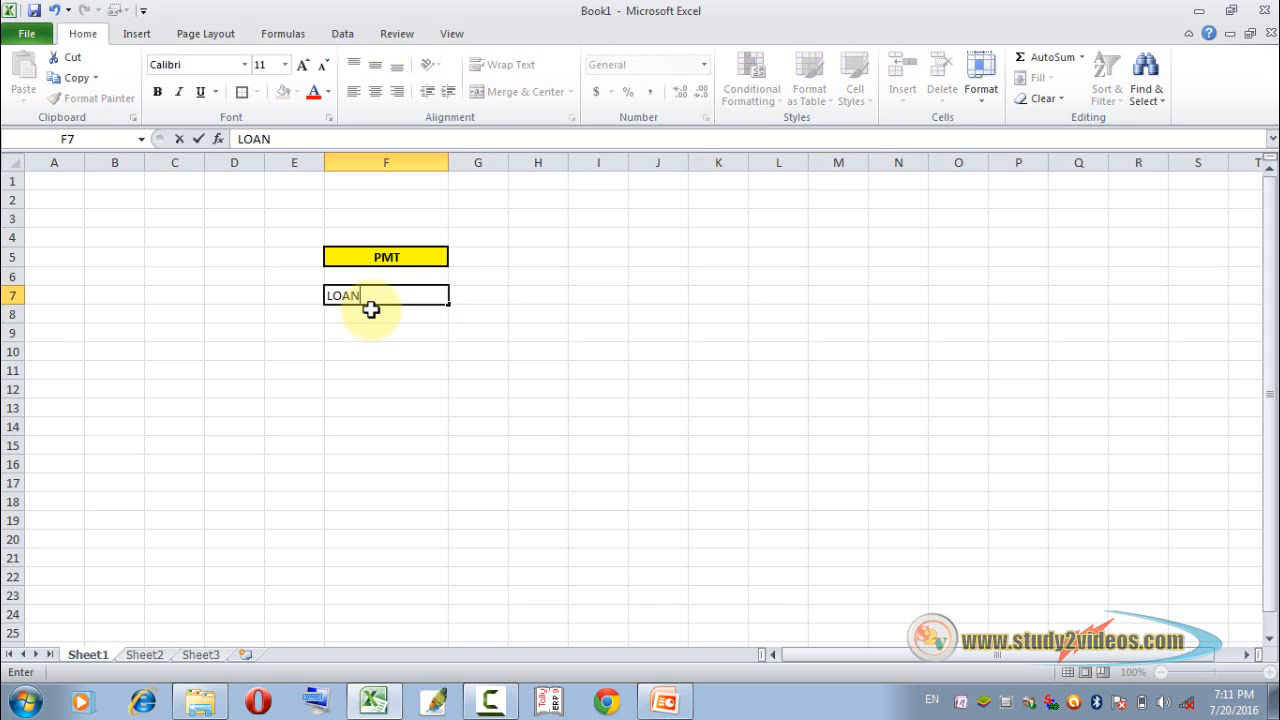
key("Tab")
type("1")
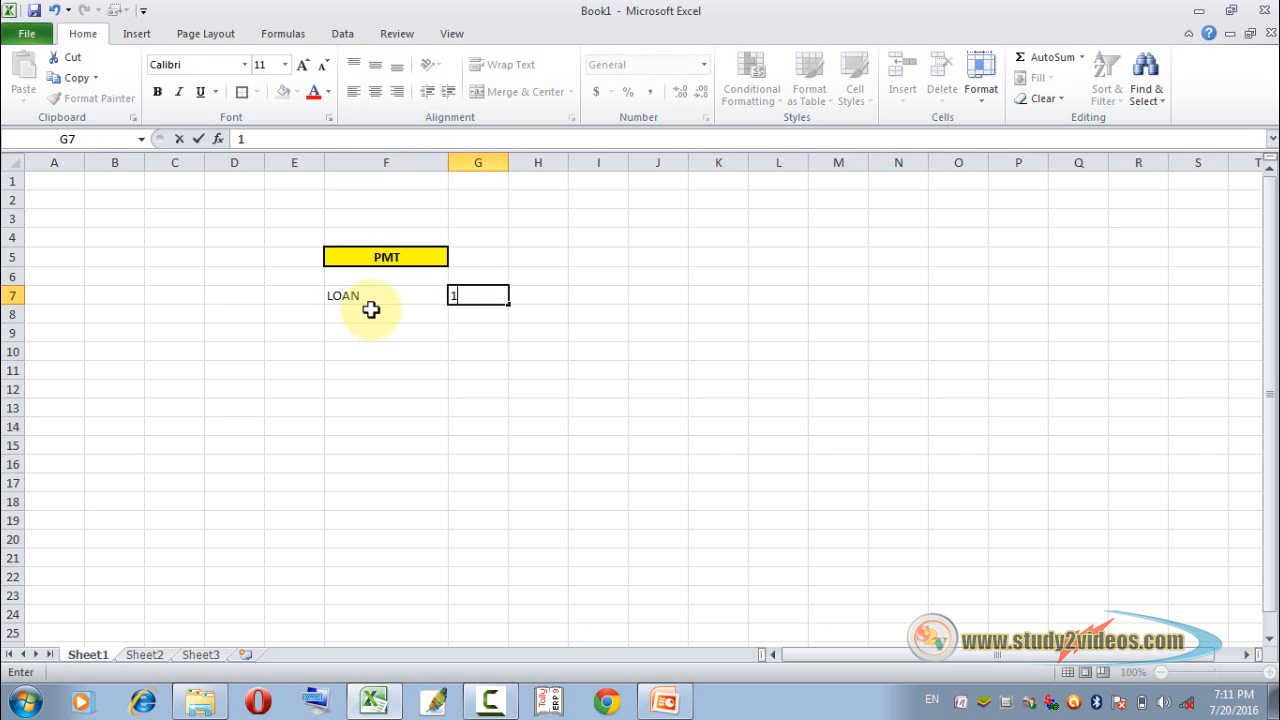
type("00000")
key("Return")
Enter the label INTEREST RATE in F8 and the value 20% in G8
left_click(371, 310)
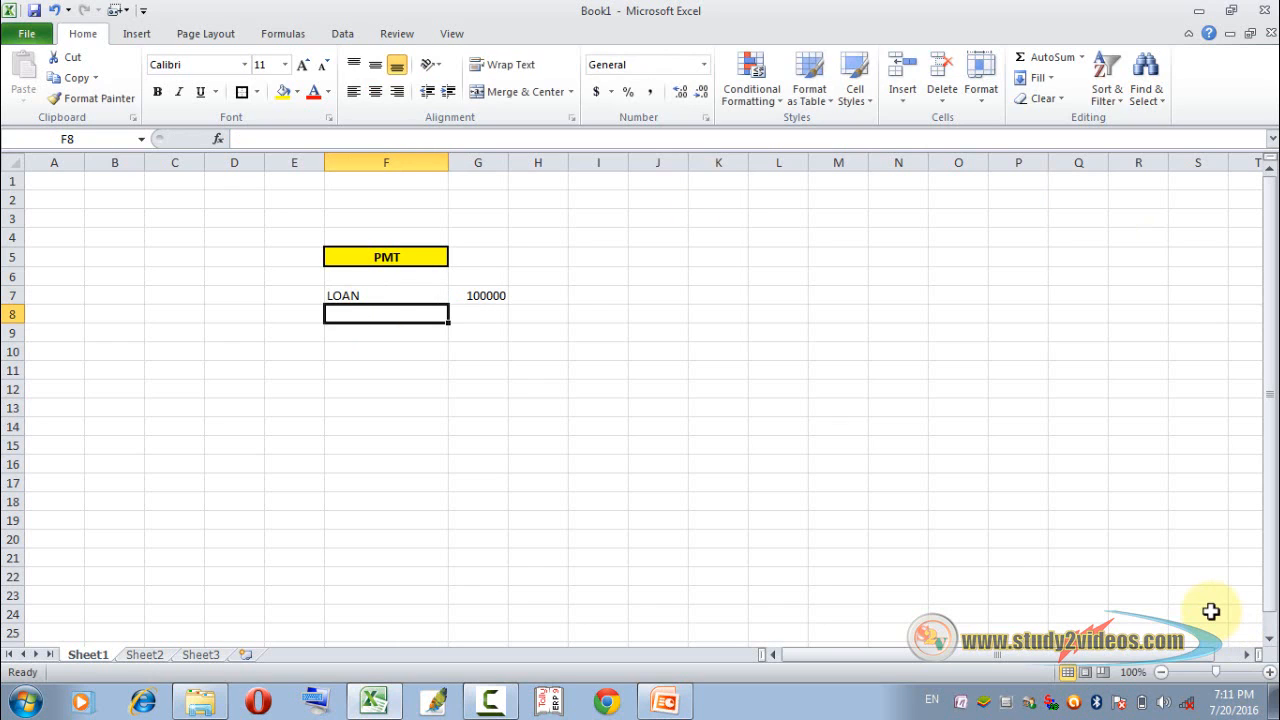
type("INT")
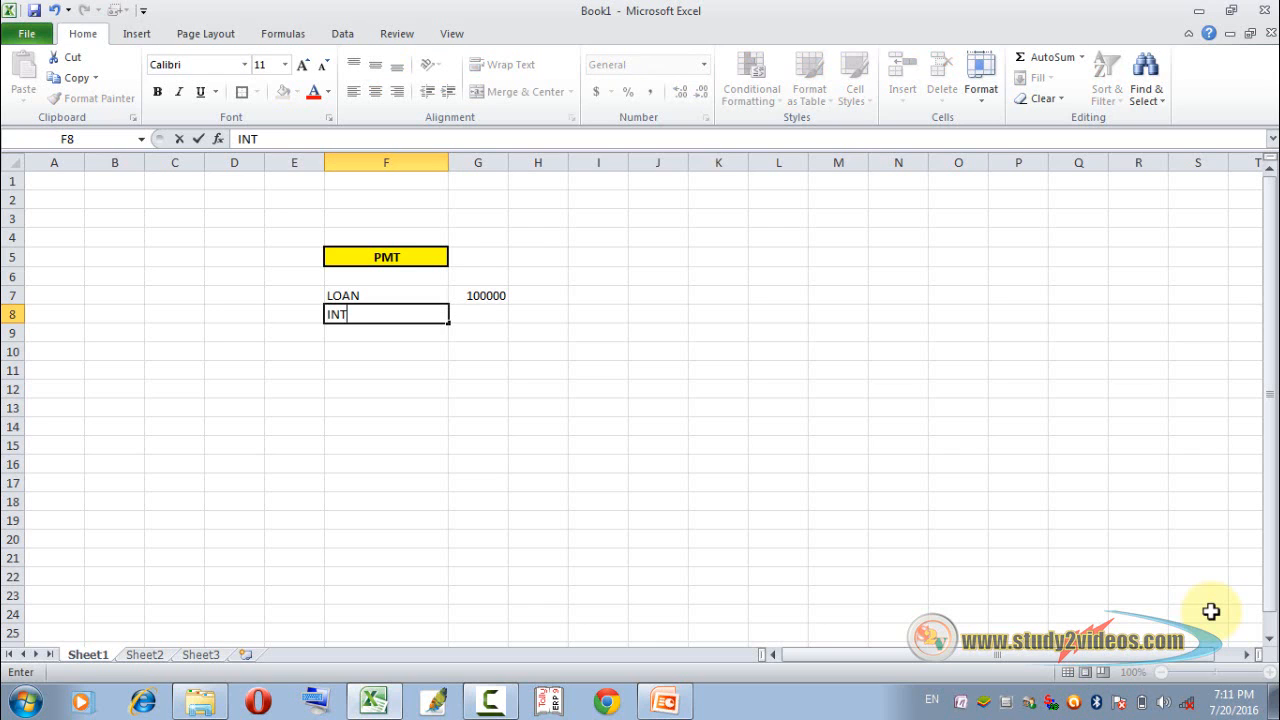
type("EREST RATE")
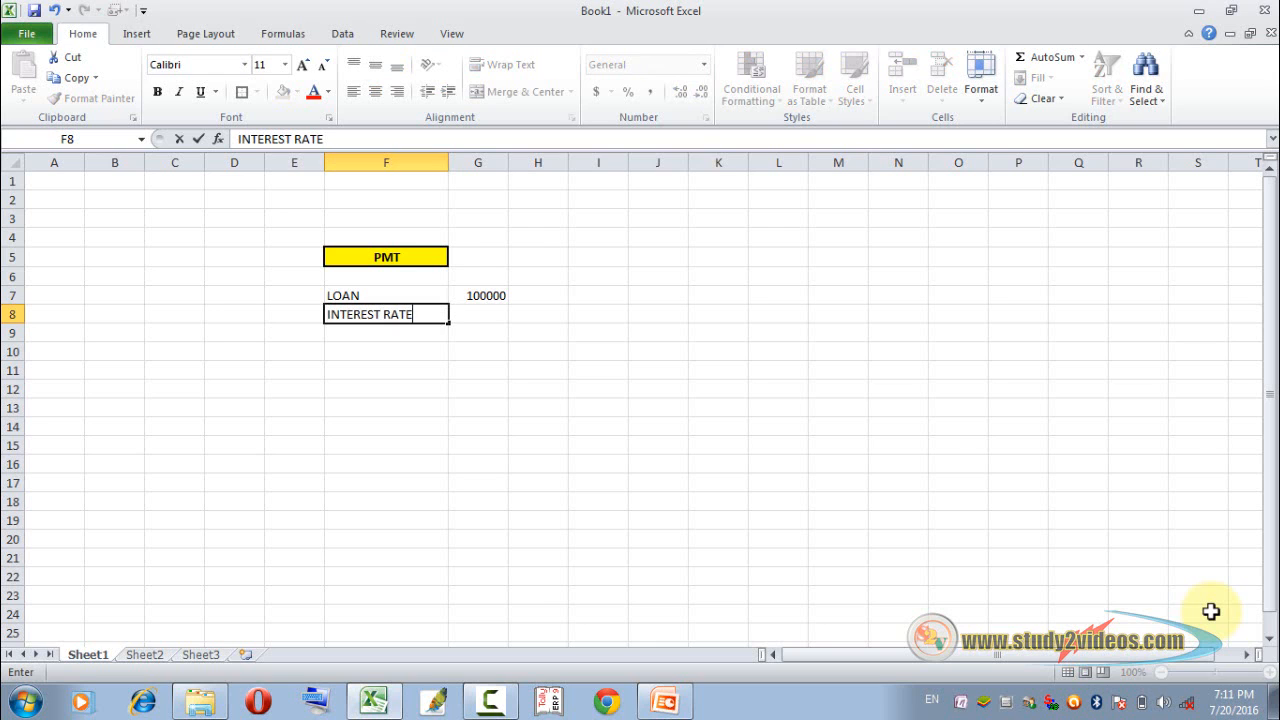
key("Tab")
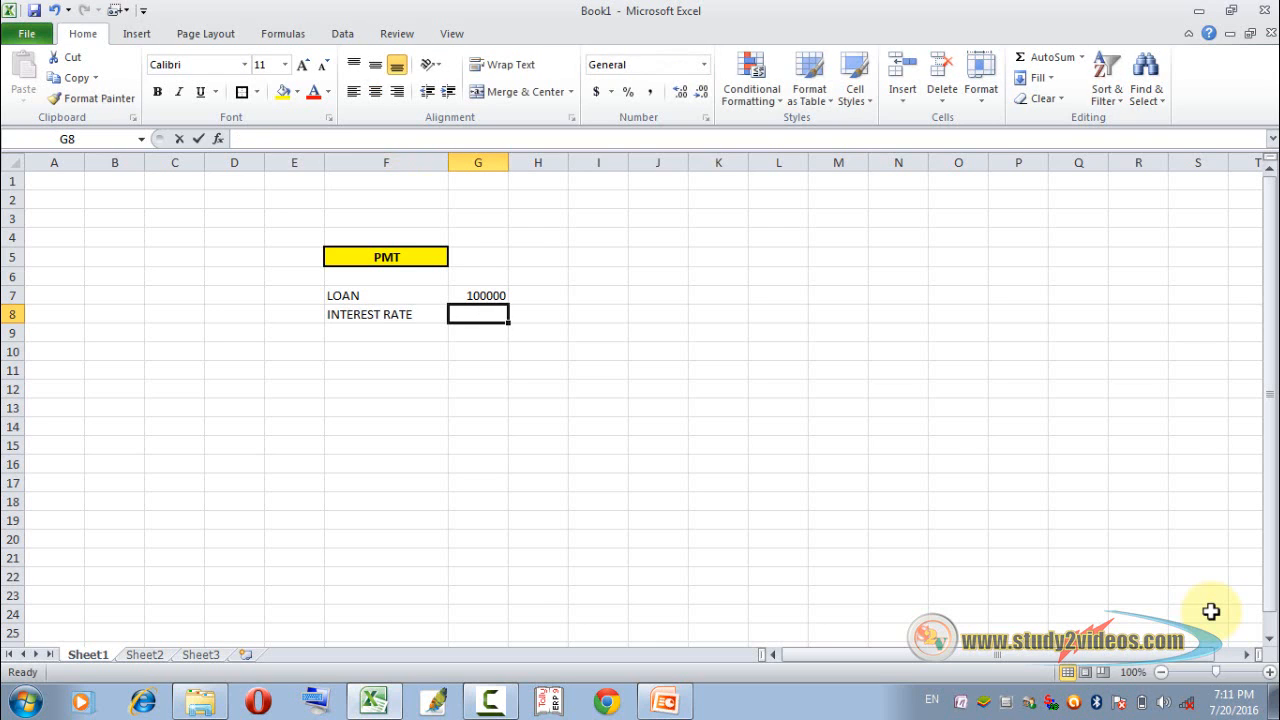
type("20")
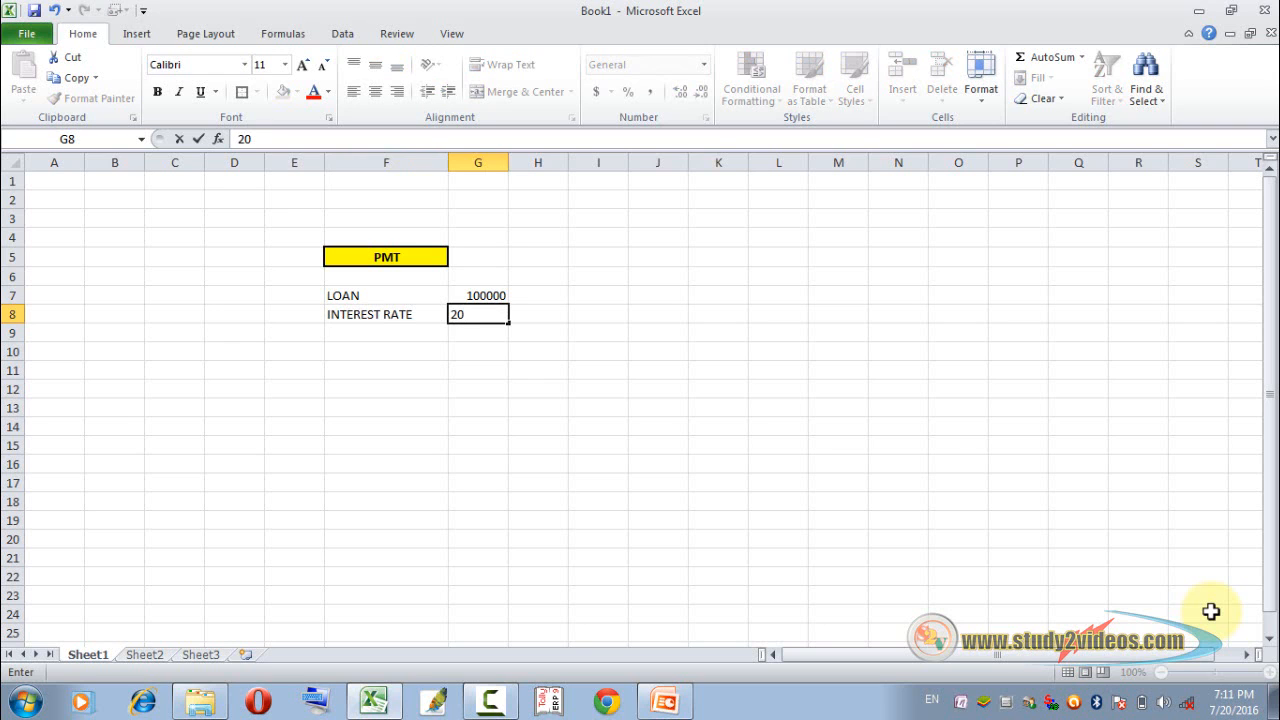
type("%")
key("Left")
key("Down")
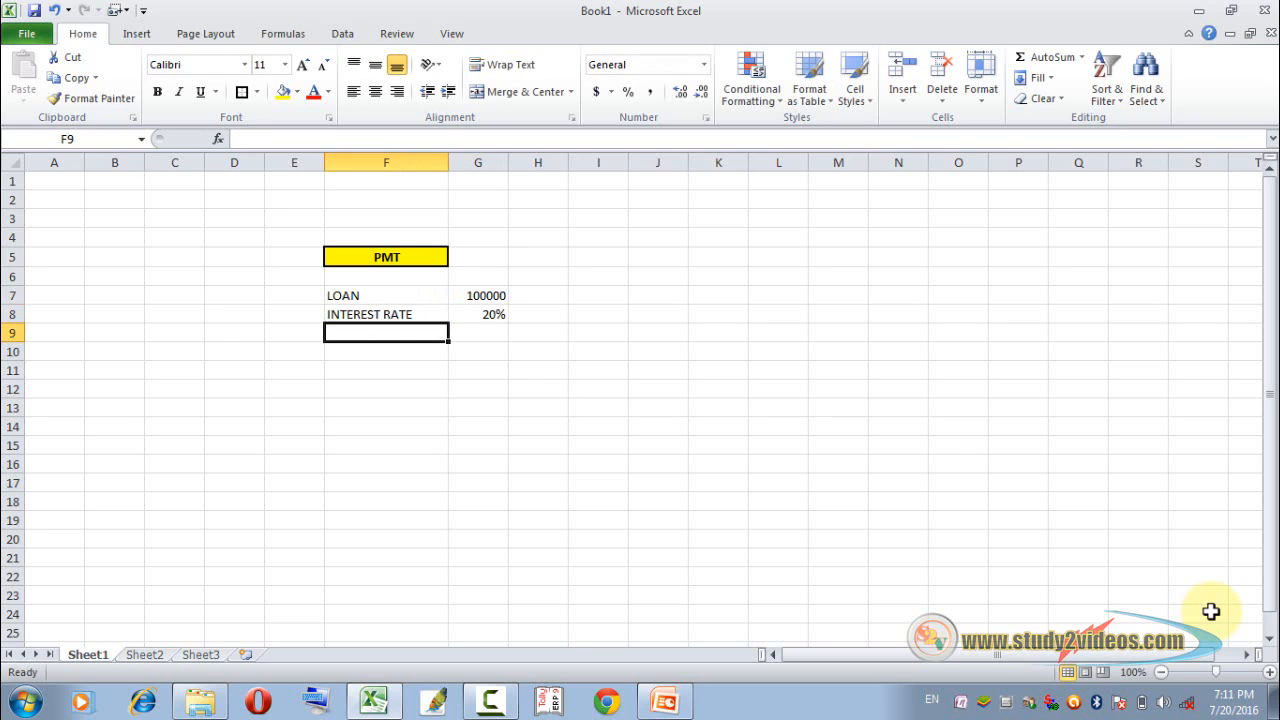
Enter the label NO OF PERIOD in F9 and the value 3 in G9
type("NO OF")
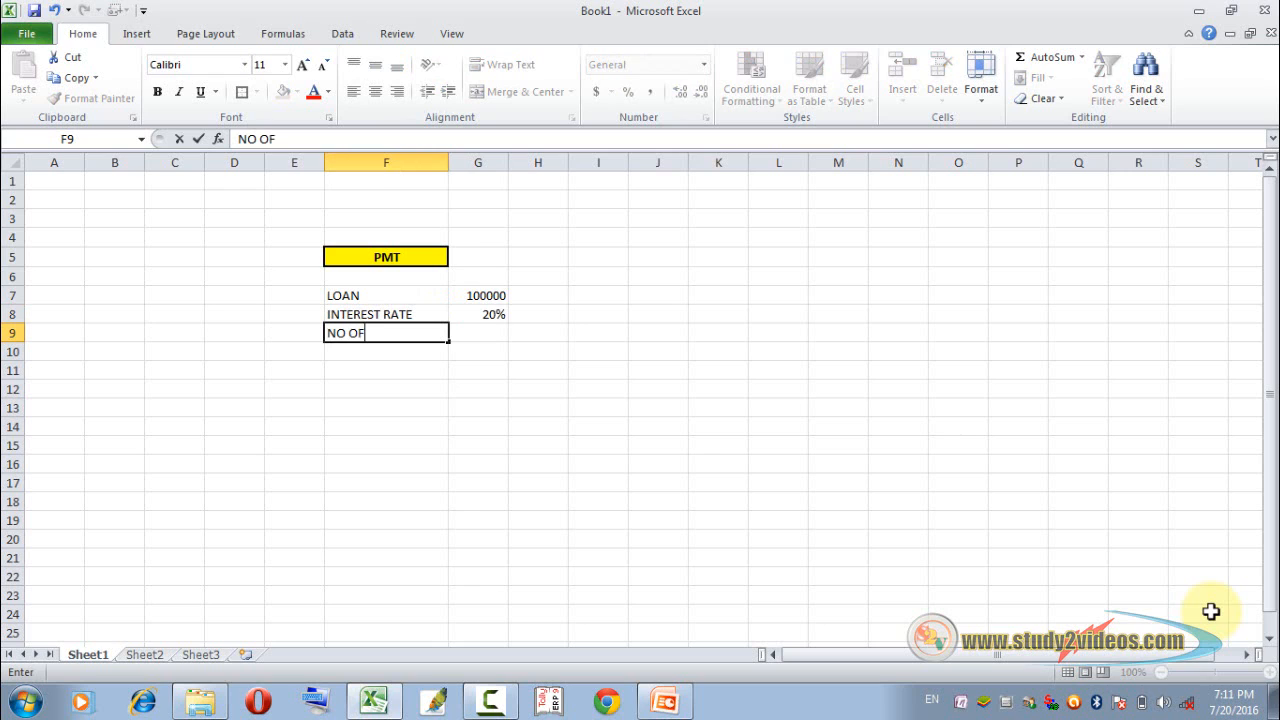
type(" PRER")
key("BackSpace")
type("ER90")
key("BackSpace")
key("BackSpace")
type("IOD")
key("Tab")
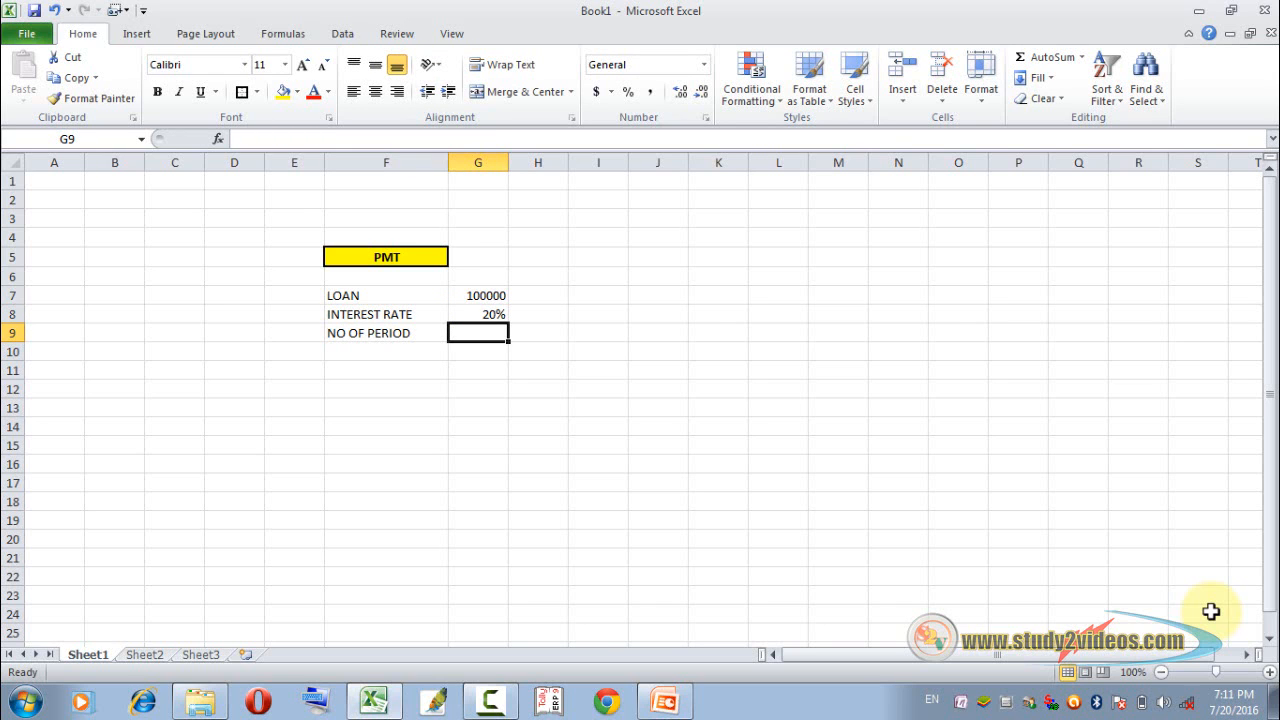
type("3")
key("Return")
Leave row 10 empty and enter the label MONTHLY INSTALLMENT in F11
key("Left")
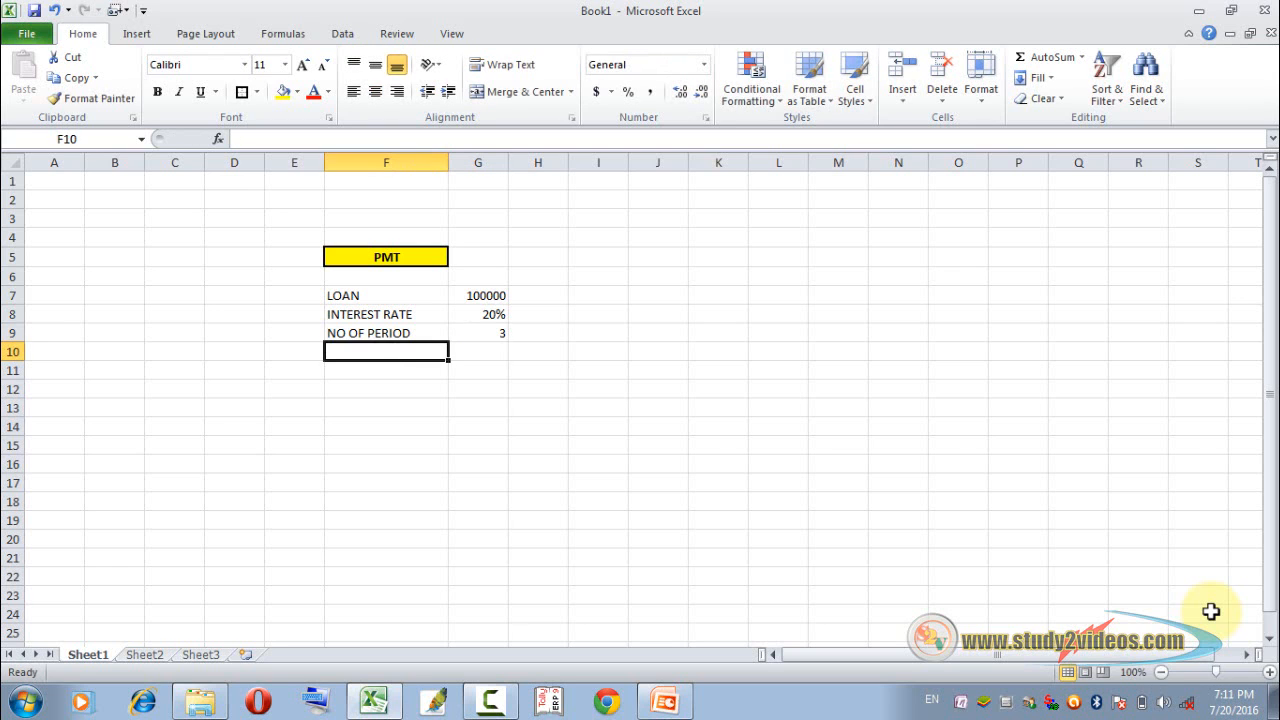
key("Down")
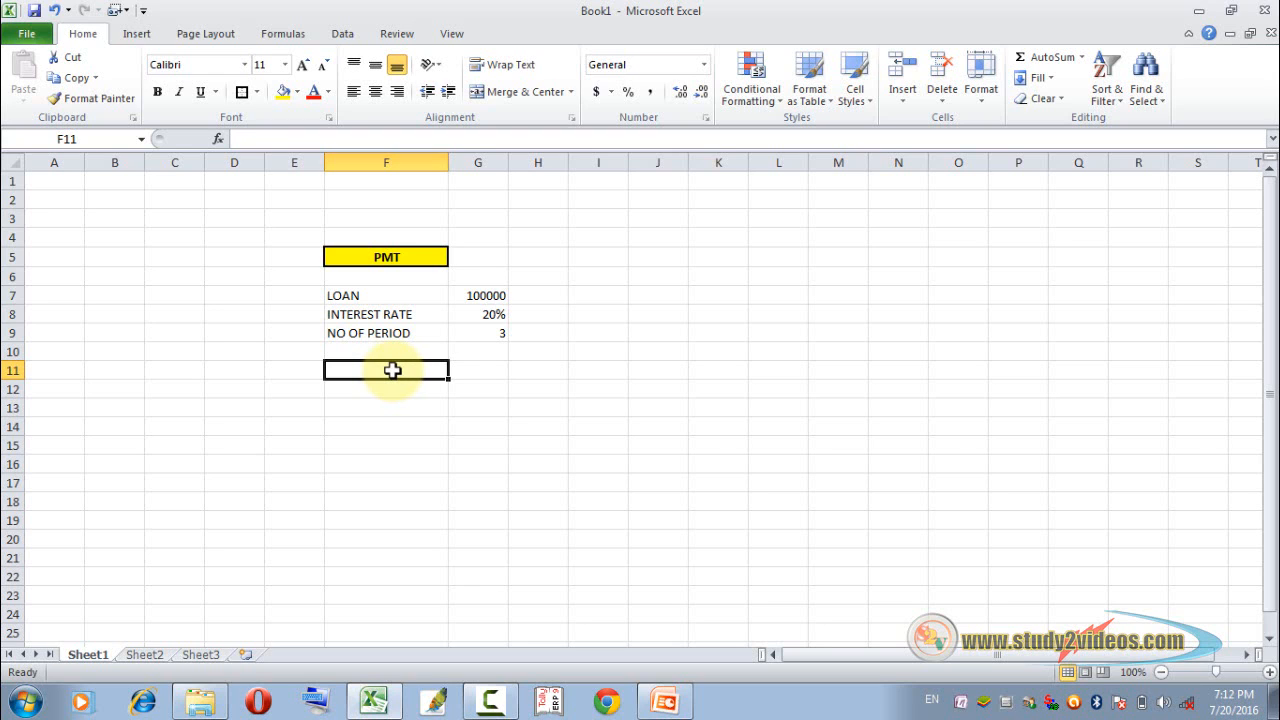
type("I")
type("M")
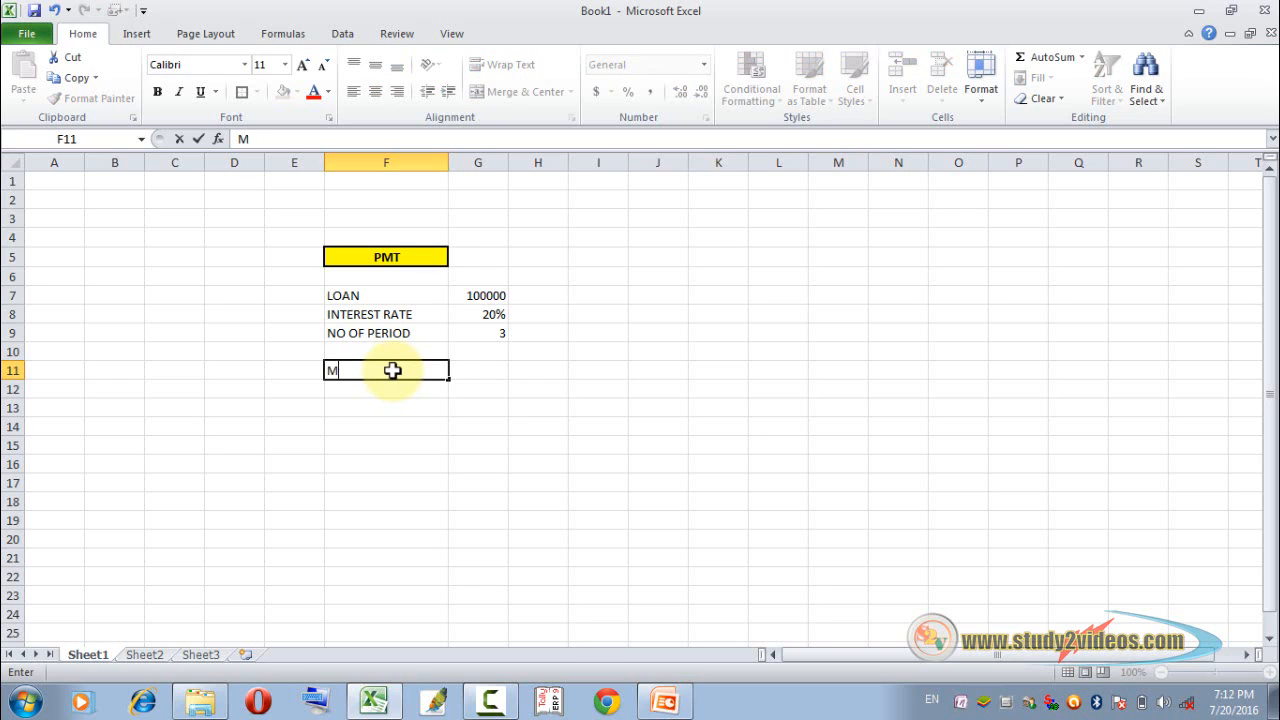
type("ONTHLY INSTALLMENT")
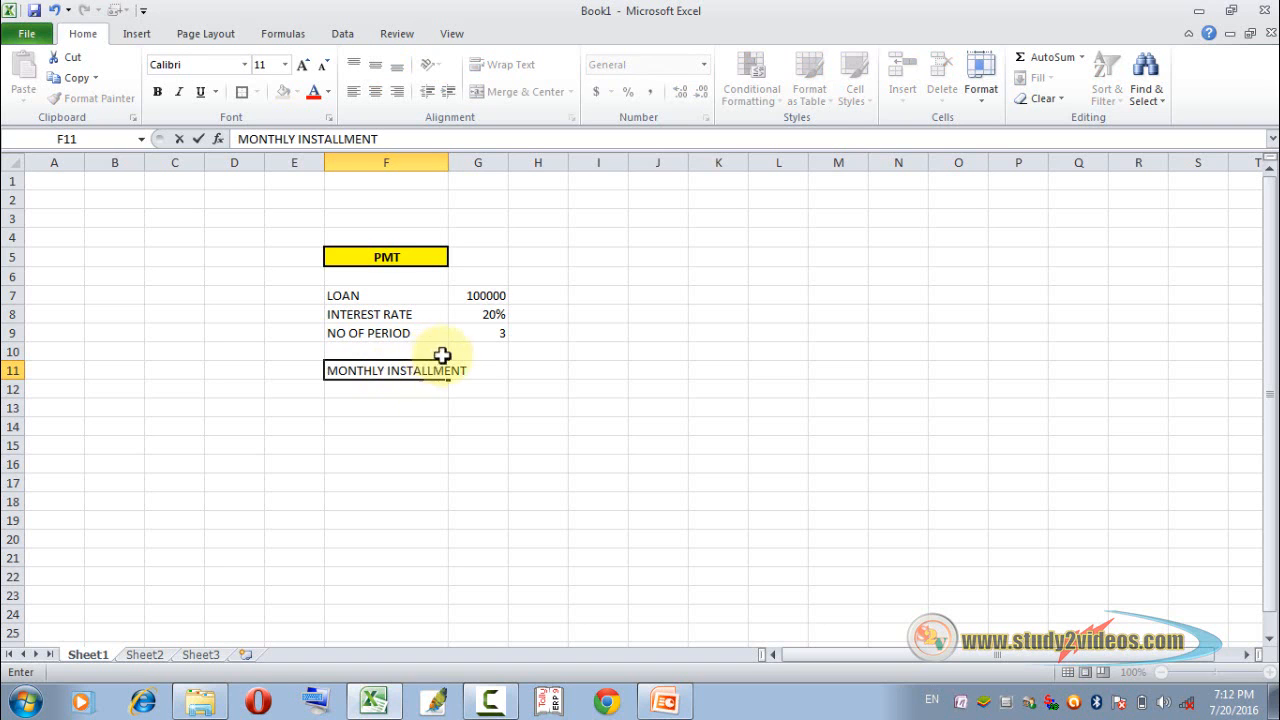
Widen column F to fit the MONTHLY INSTALLMENT label and make column G slightly wider
left_click(484, 372)
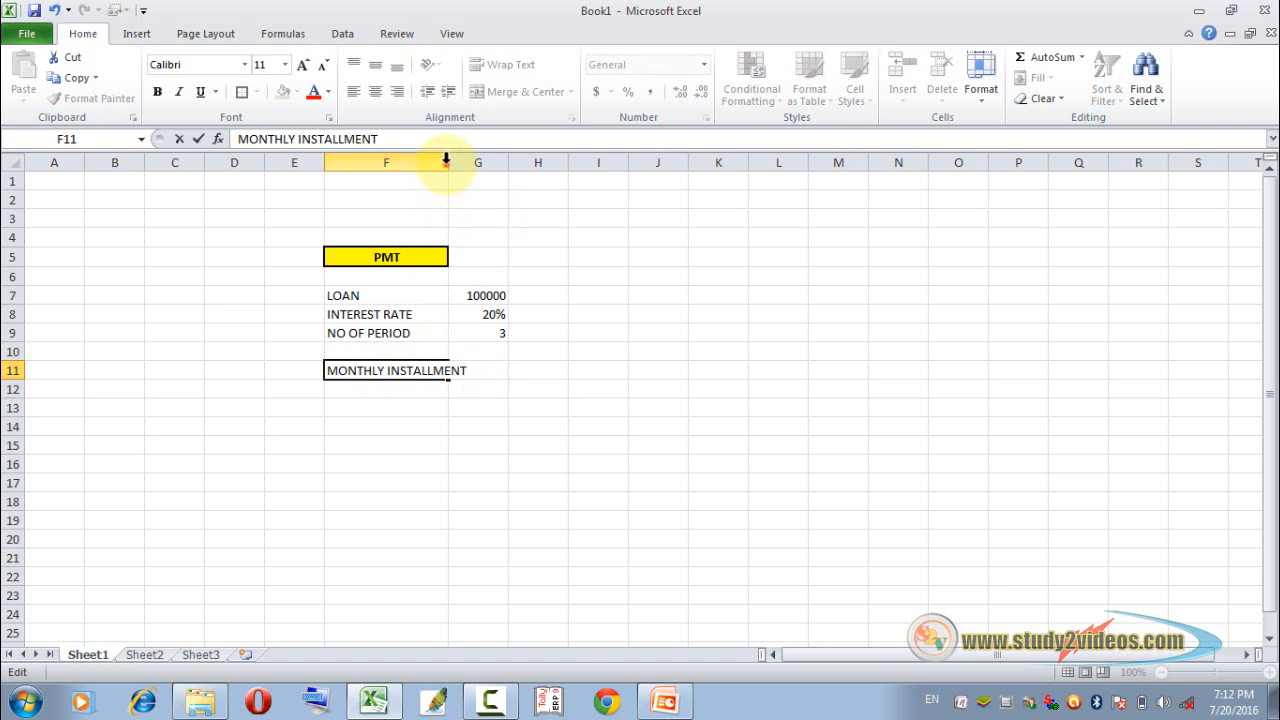
left_click(443, 162)
left_click(480, 406)
left_click(445, 354)
left_click(443, 370)
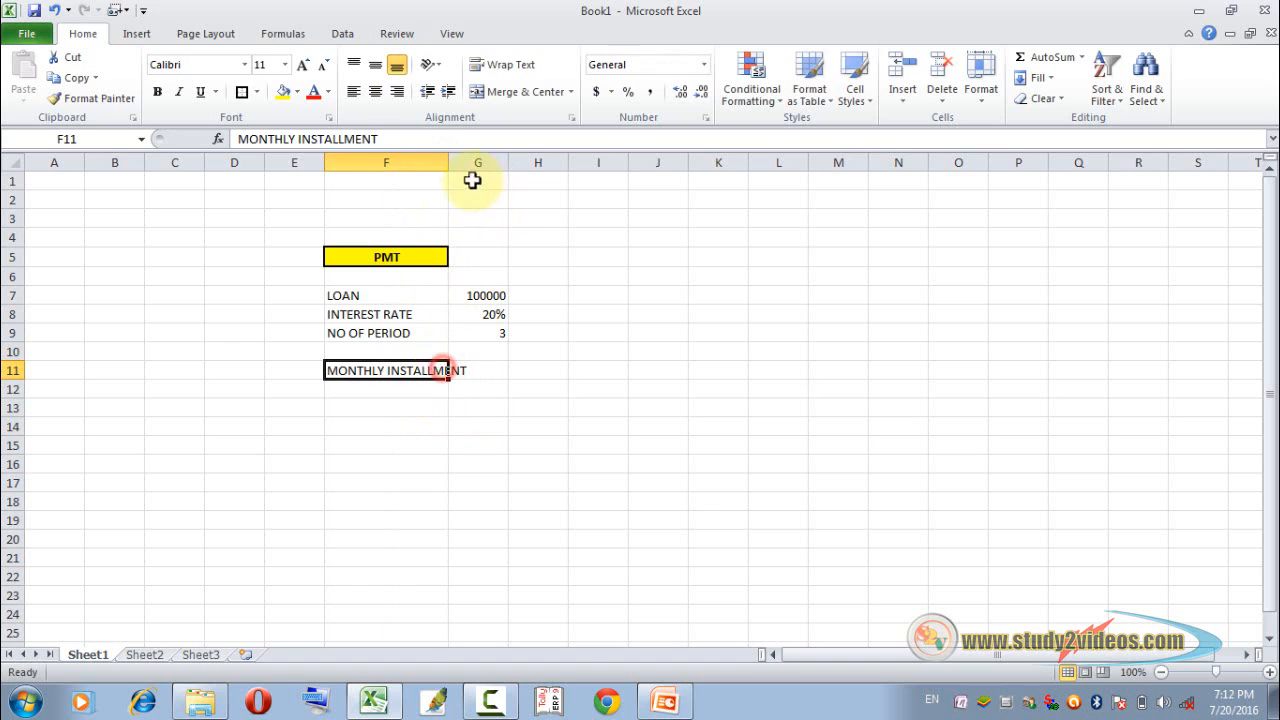
left_click_drag(447, 162, 546, 163)
Enter the formula =PMT(G8/12,G9*12,G7) in G11 to calculate the monthly installment
left_click(500, 368)
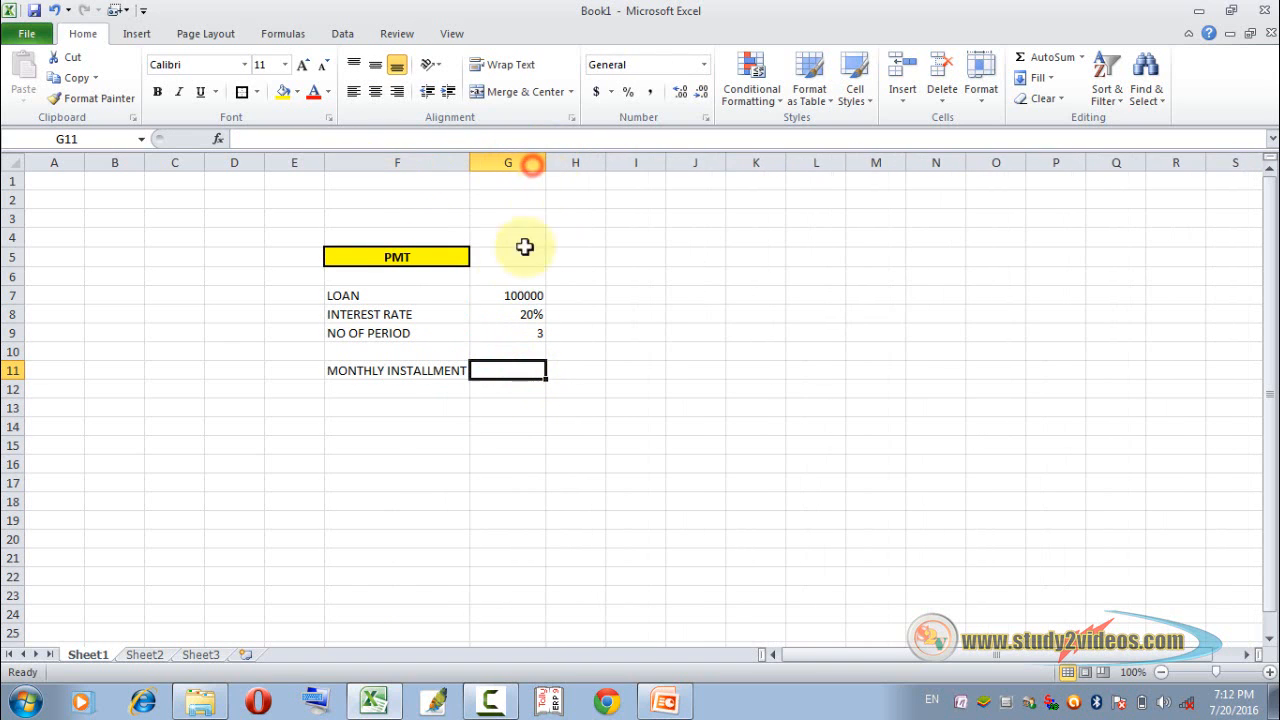
type("=P")
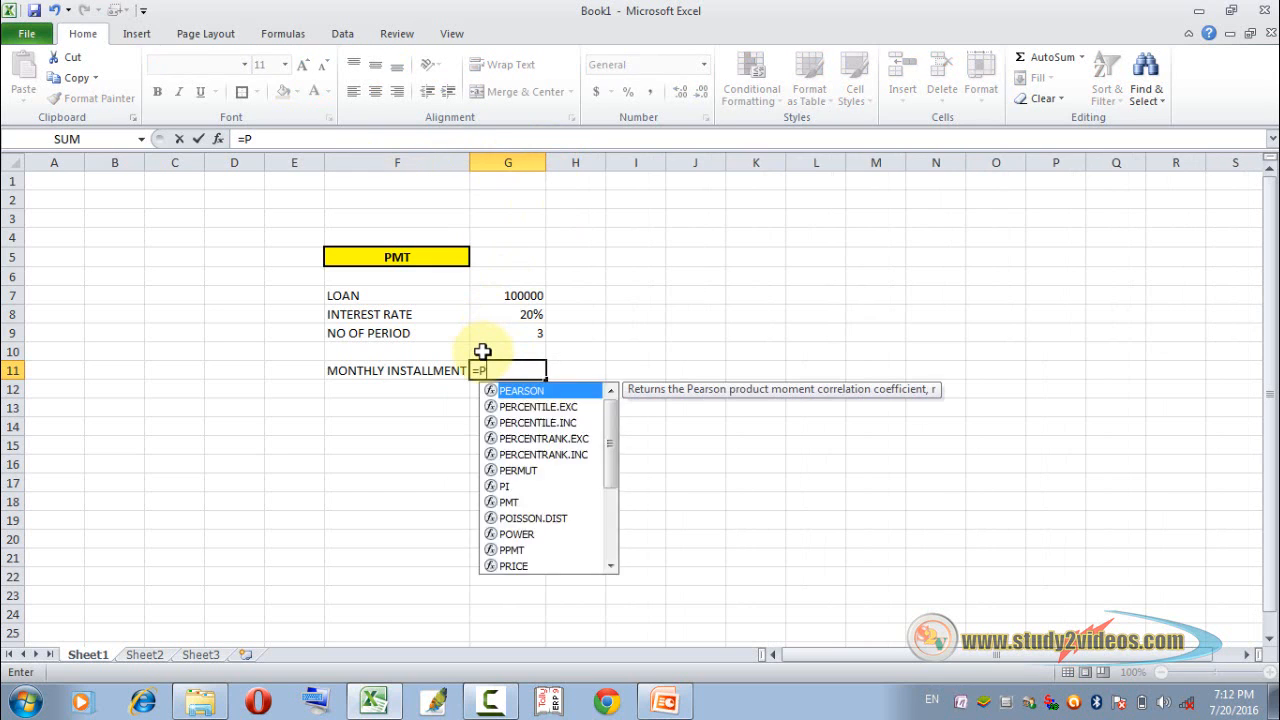
type("MT(")
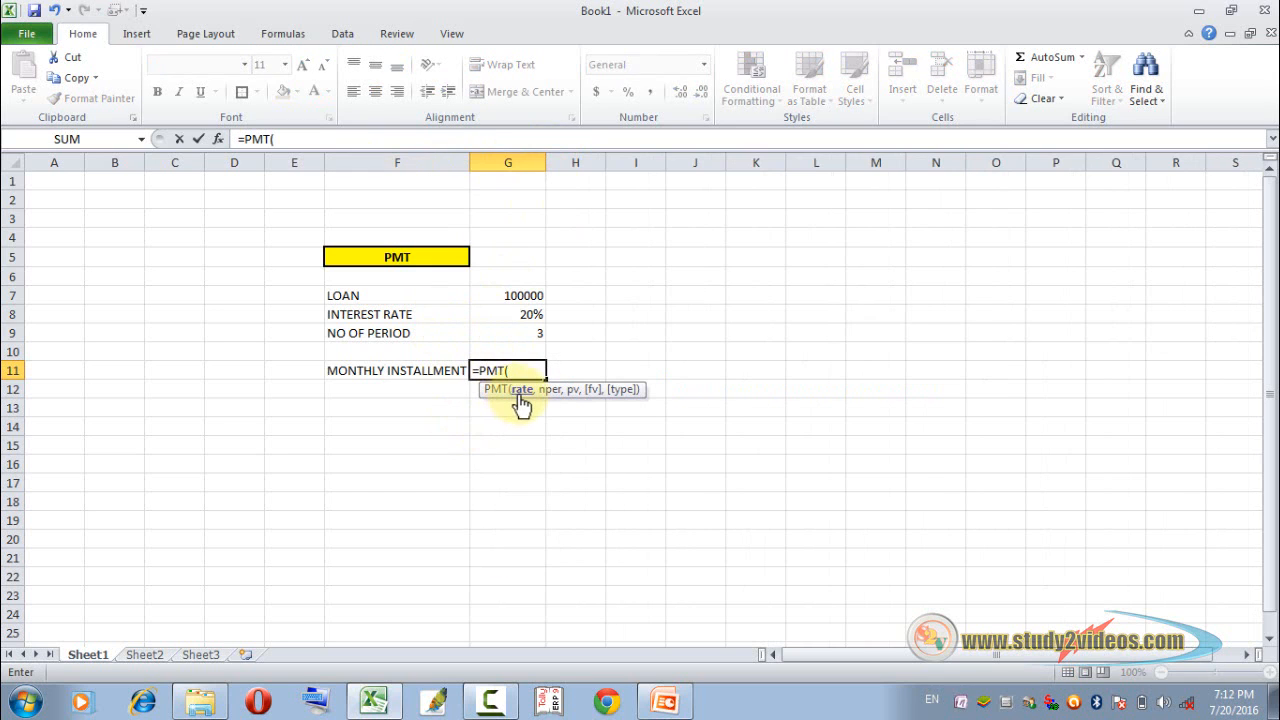
left_click(537, 312)
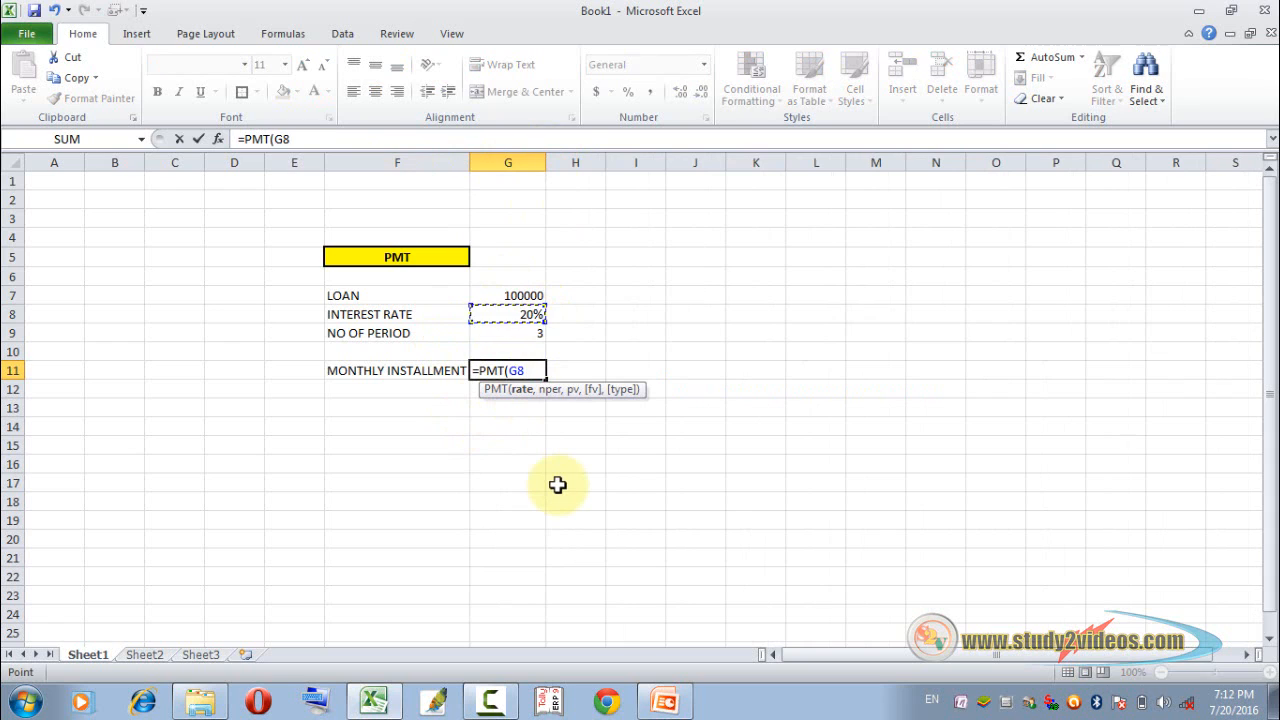
type("/12,")
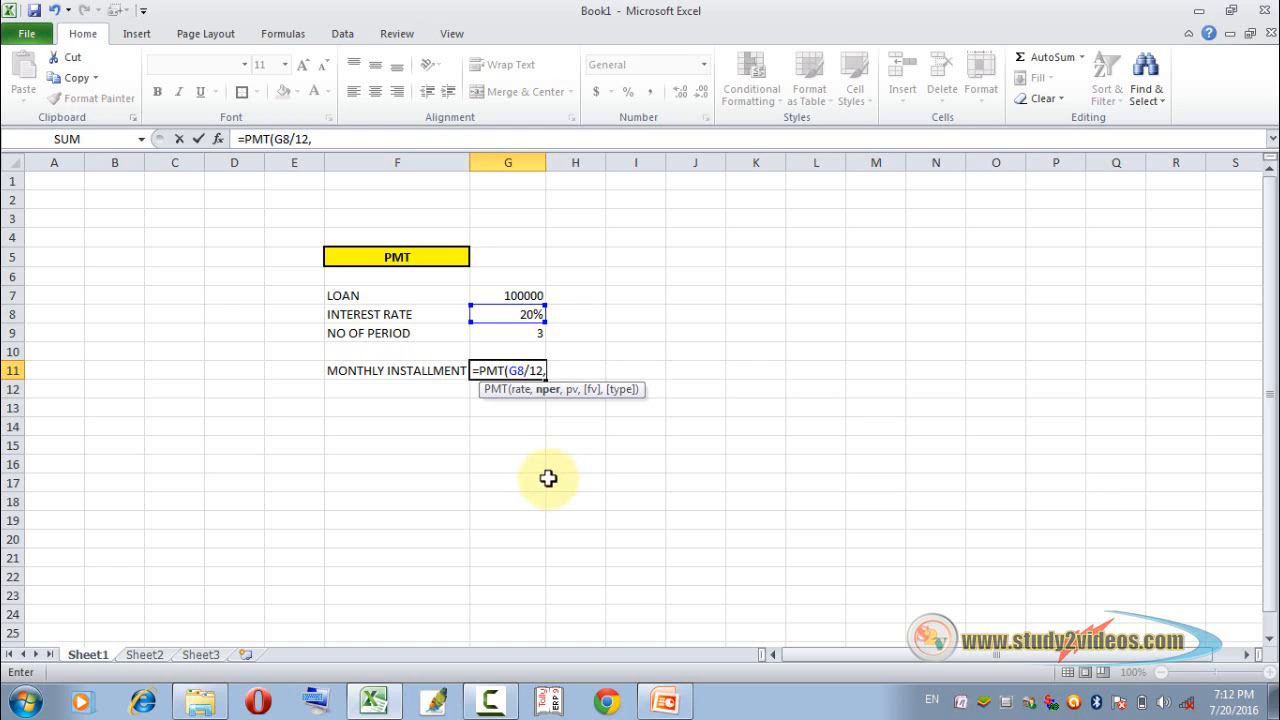
left_click(528, 334)
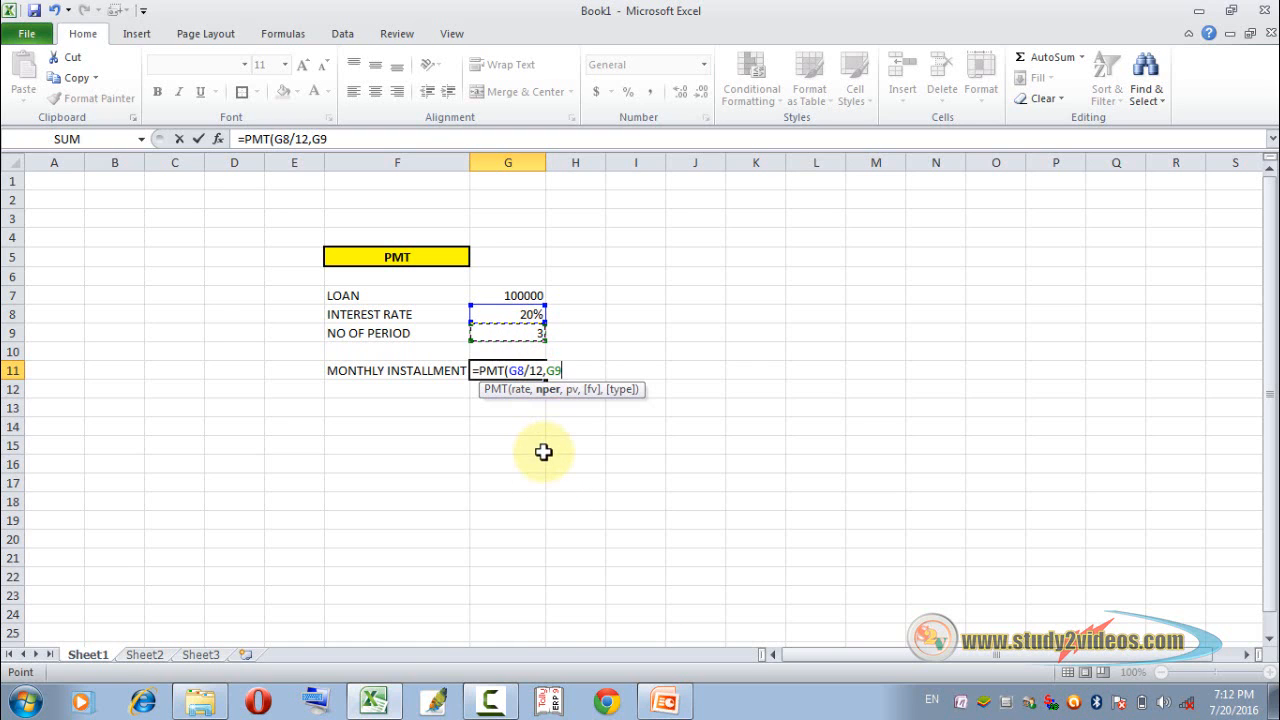
type("*12,")
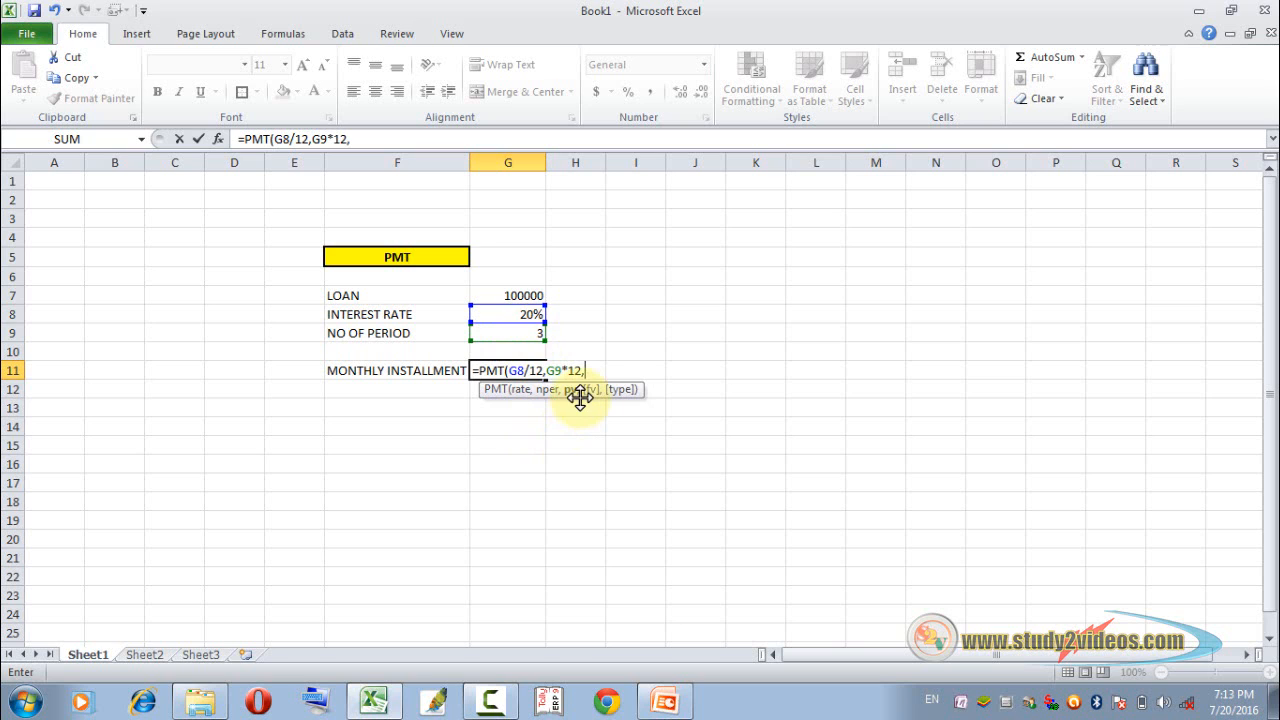
left_click(515, 292)
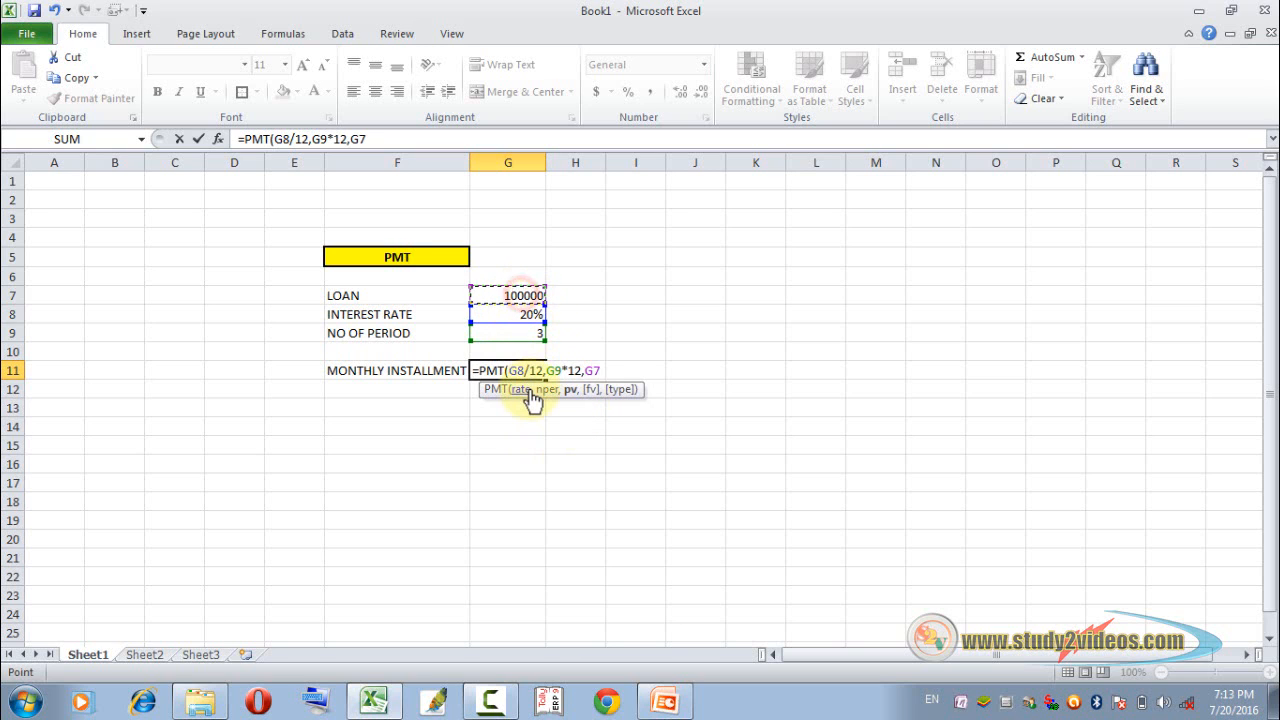
type(")")
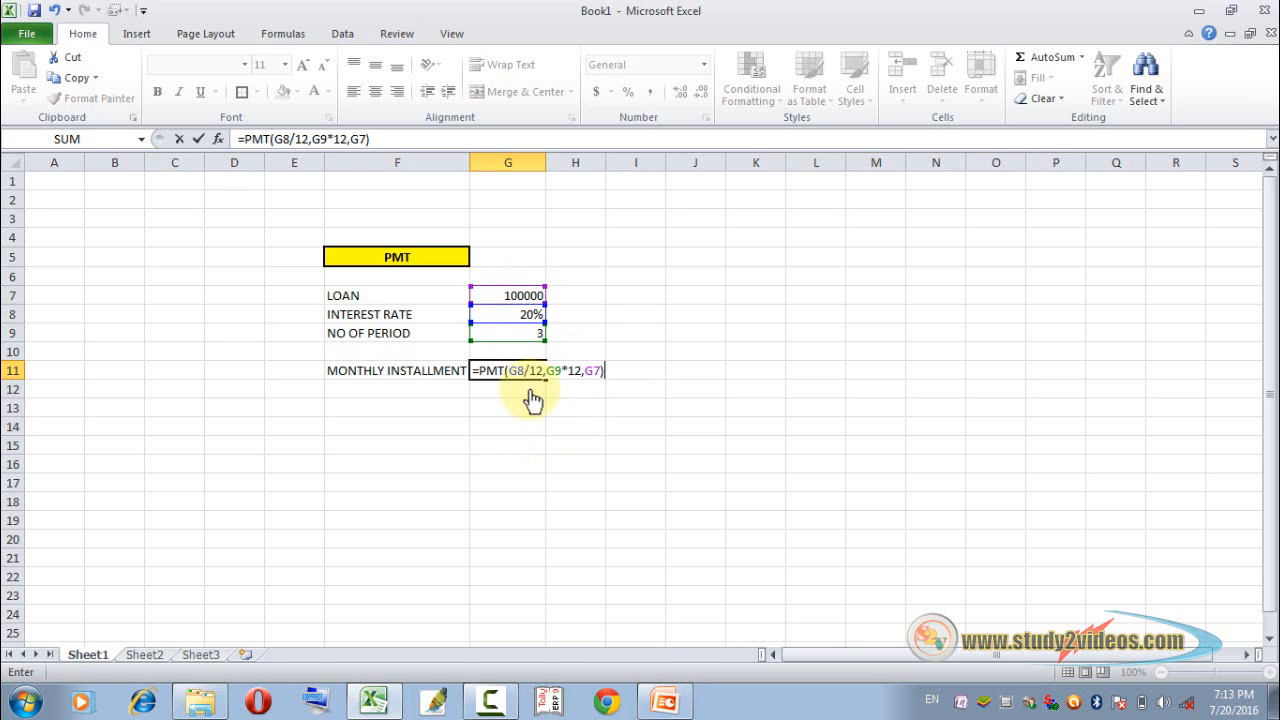
key("Return")
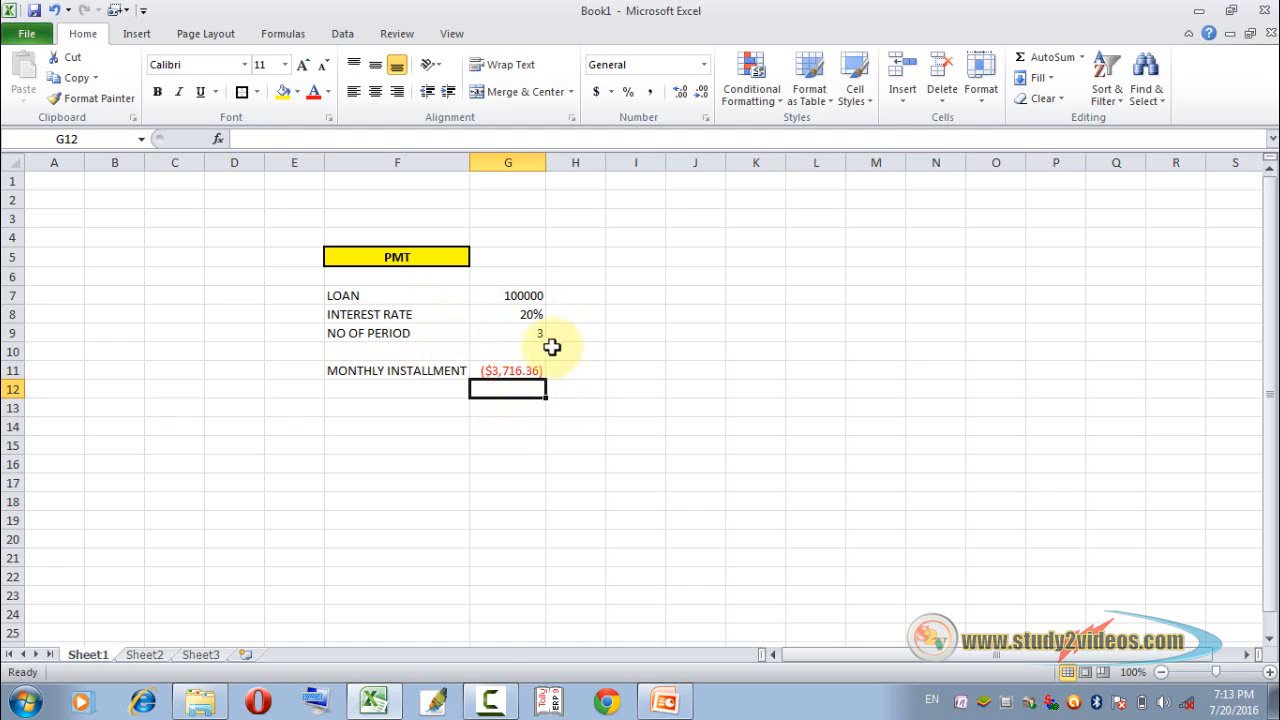
Apply the comma number style to the monthly installment result in G11
left_click(496, 370)
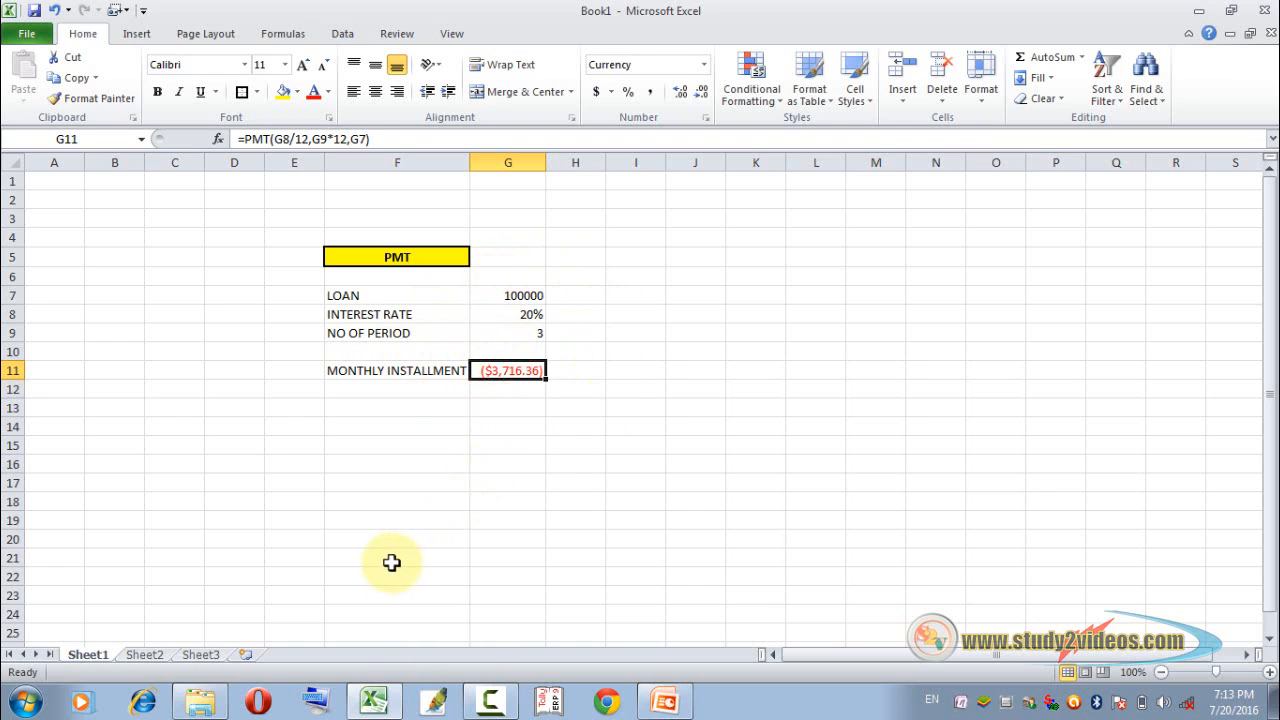
left_click(651, 92)
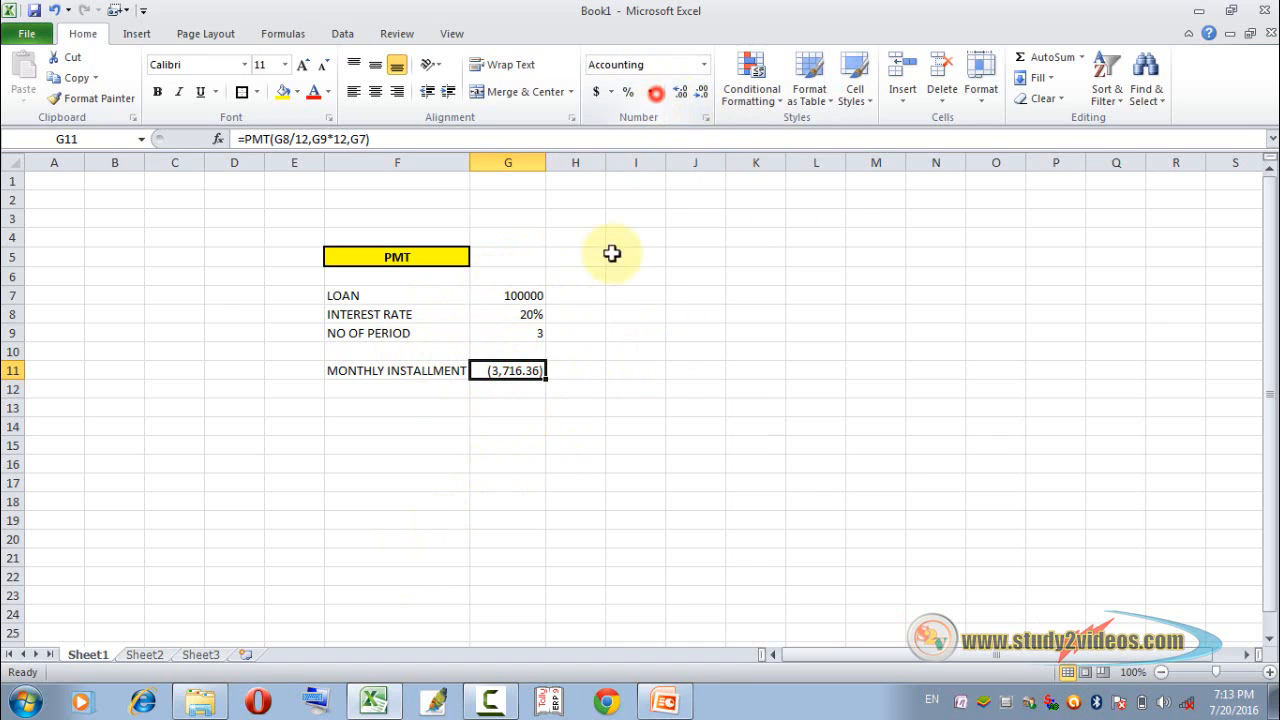
left_click(541, 467)
Fill the monthly installment row F11:G11 with yellow and make it bold
left_click_drag(420, 366, 510, 370)
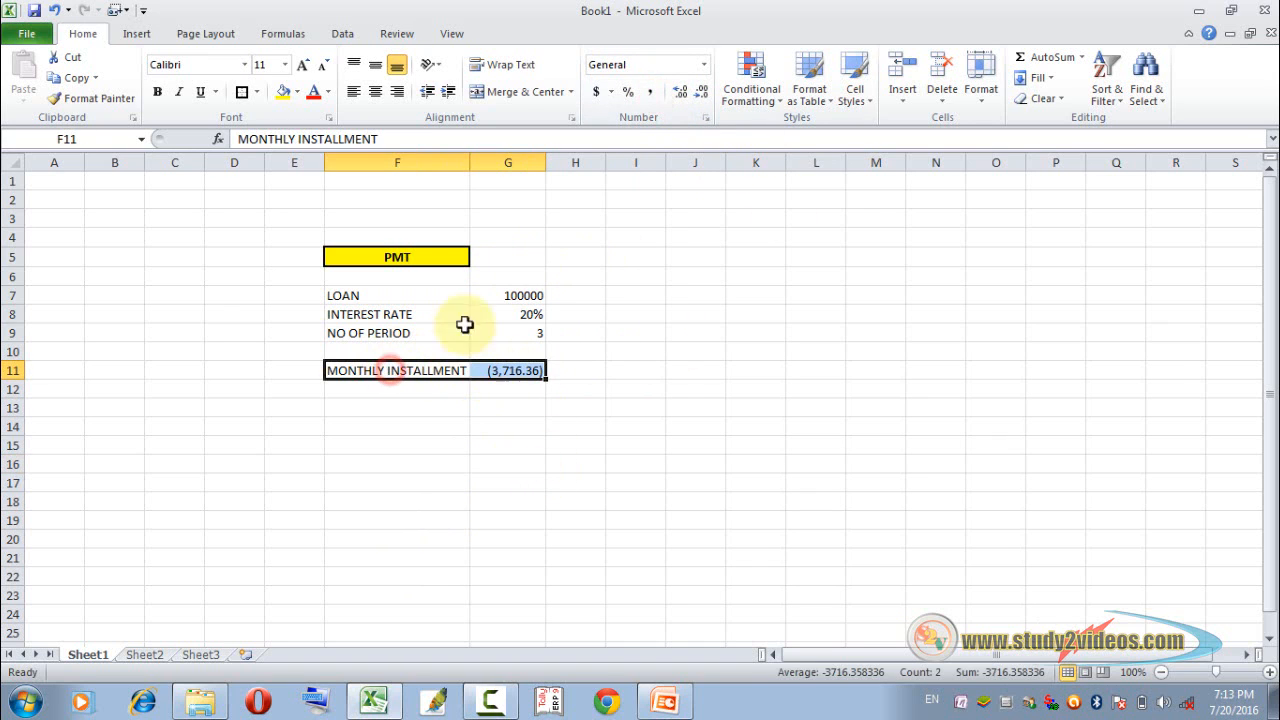
left_click(285, 92)
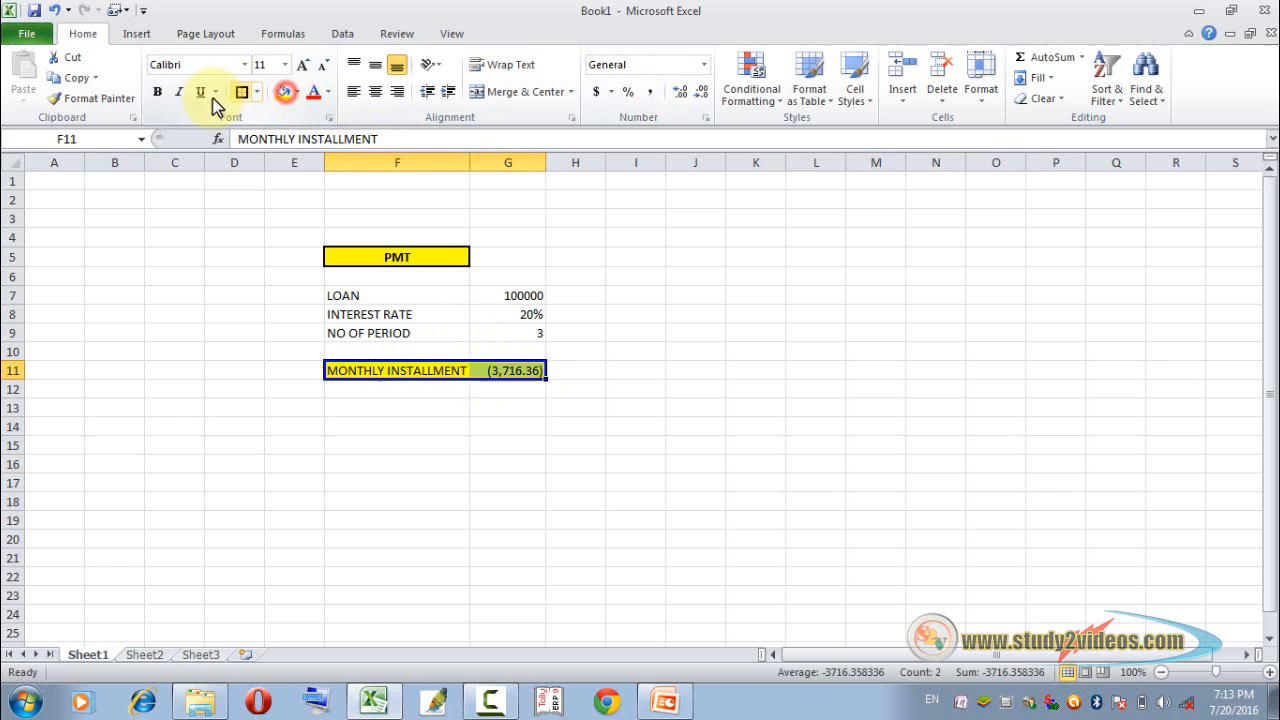
left_click(157, 92)
left_click(494, 467)
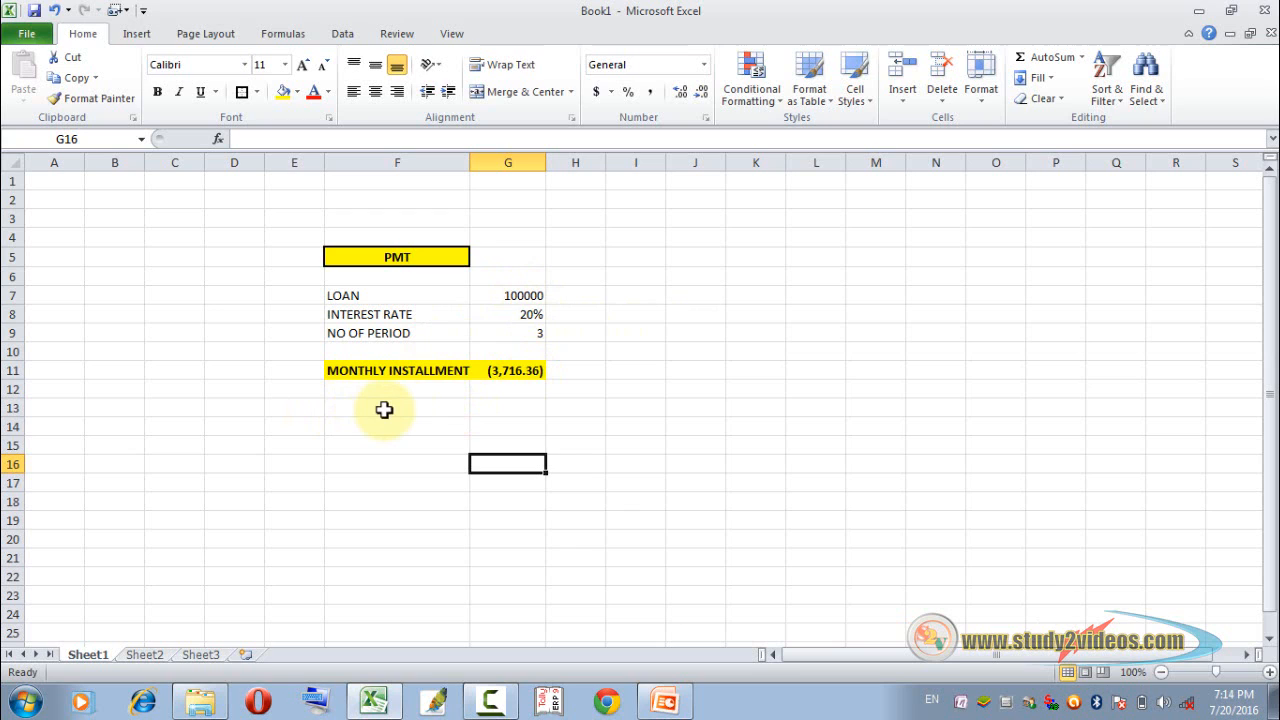
Leave row 12 empty and enter the heading IPMT in F13
left_click(291, 408)
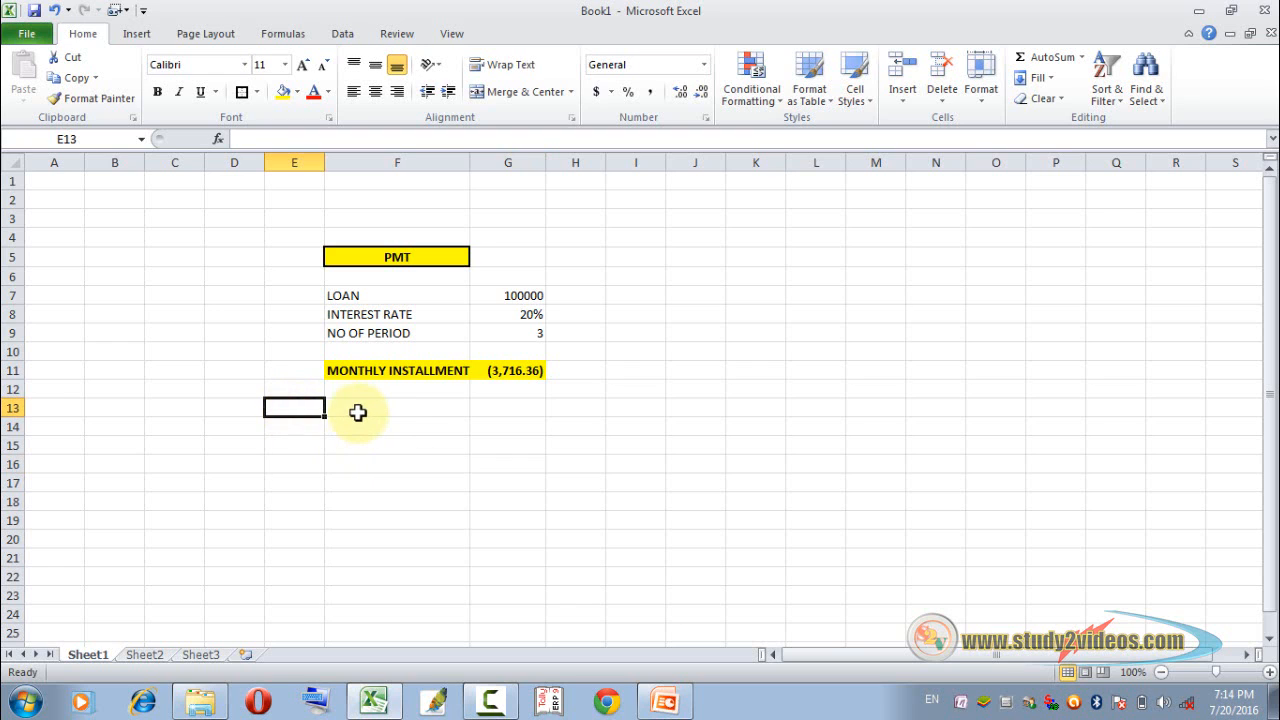
left_click(358, 412)
type("IPMT")
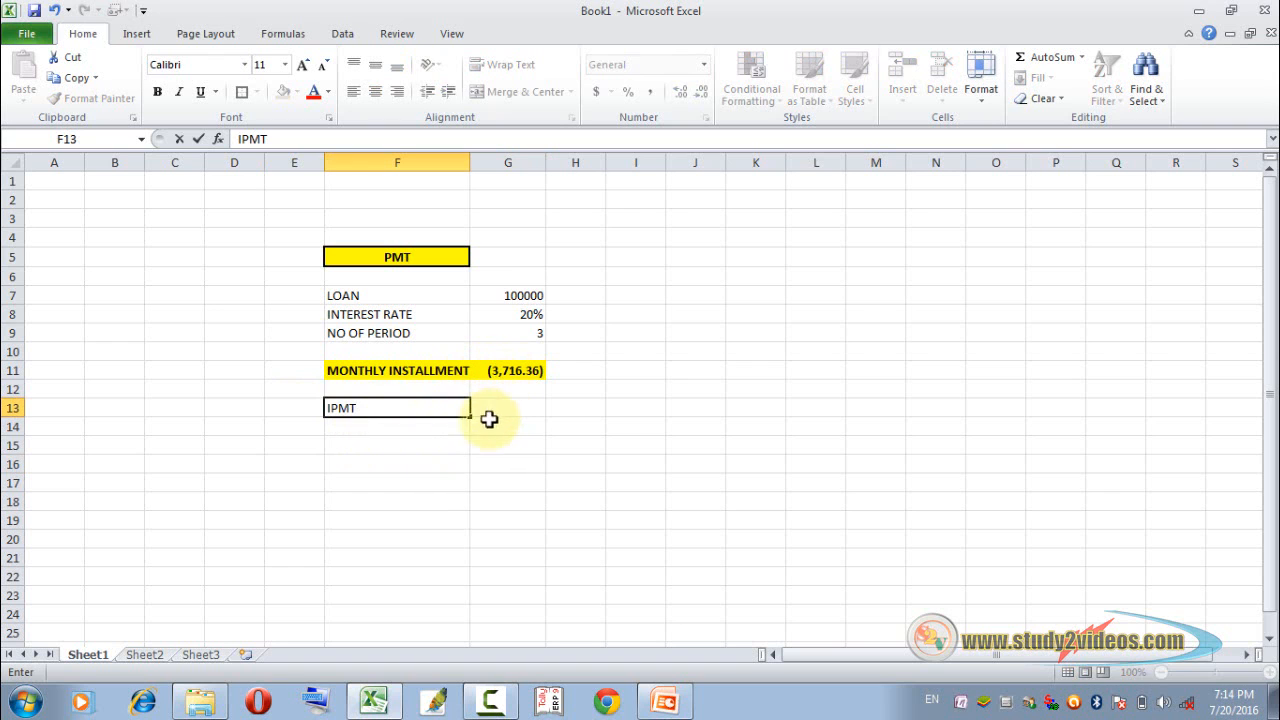
left_click(420, 425)
Format the IPMT heading in F13 with yellow fill, a thick outline border, horizontal and vertical centering, and bold text
left_click(382, 408)
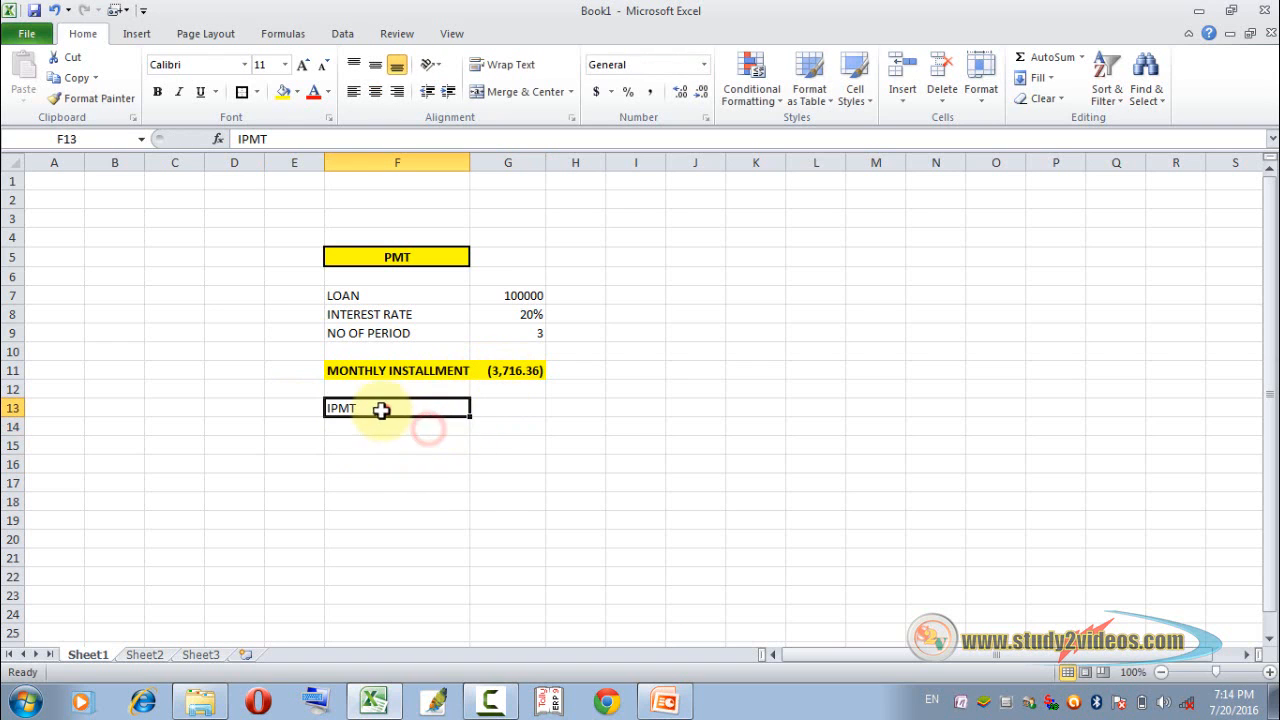
left_click(283, 91)
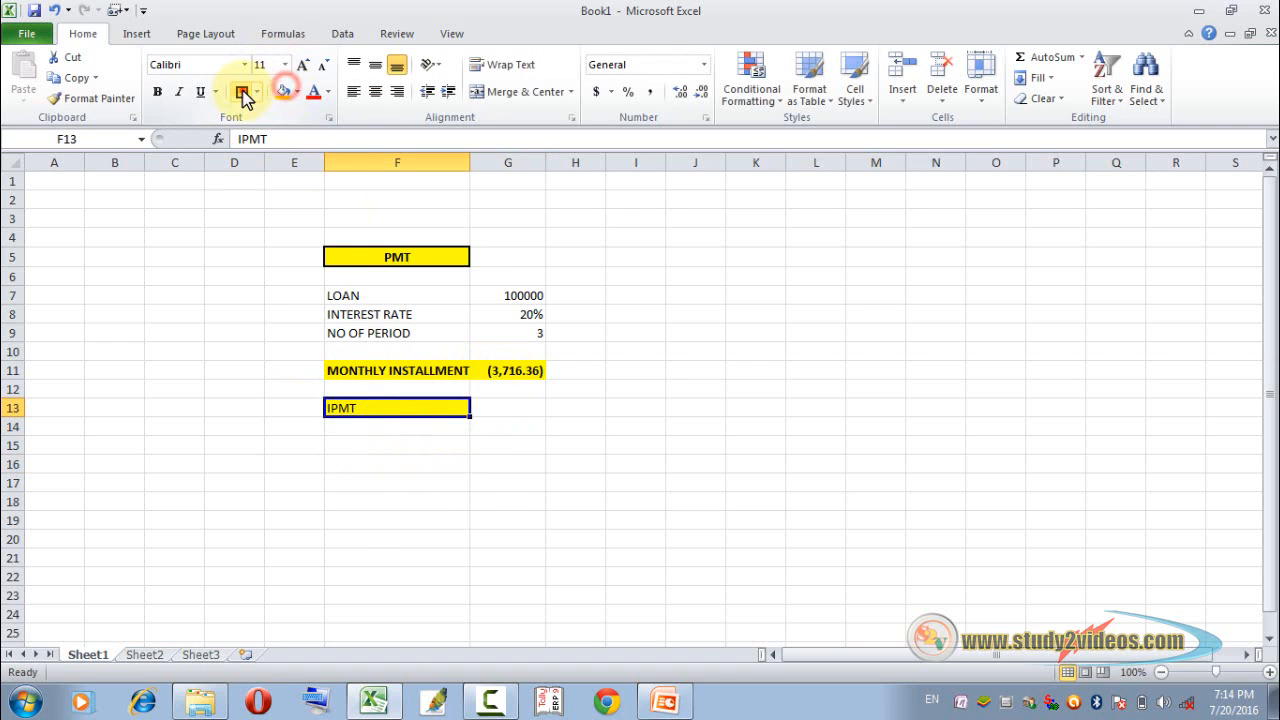
left_click(375, 64)
left_click(375, 91)
left_click(158, 91)
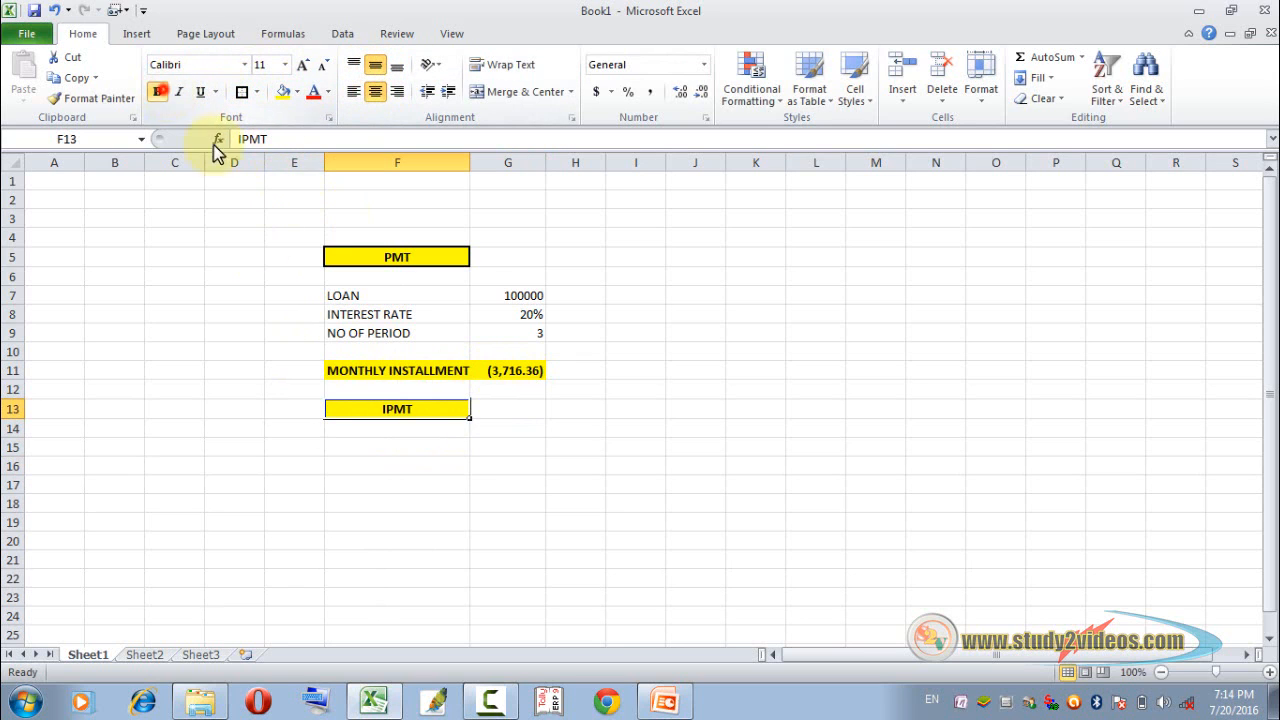
Enter the heading PPMT in G13, beside the IPMT heading
left_click(491, 414)
type("PPMT")
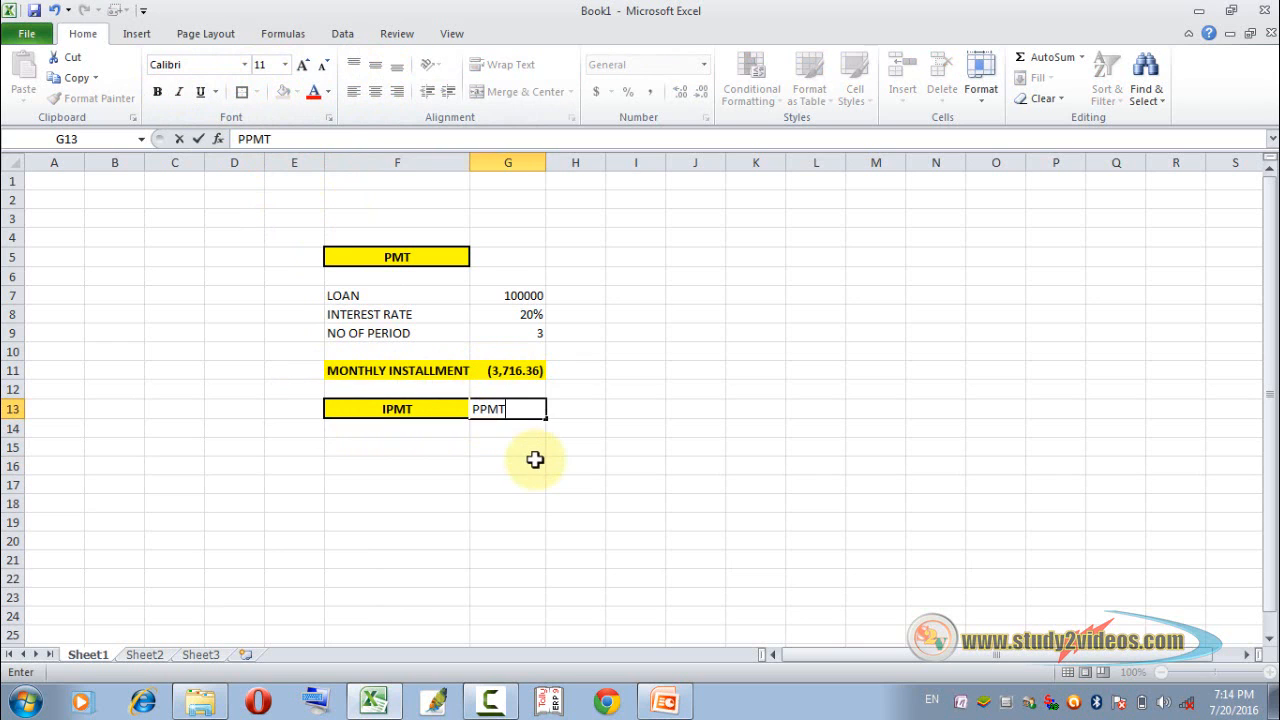
left_click(429, 449)
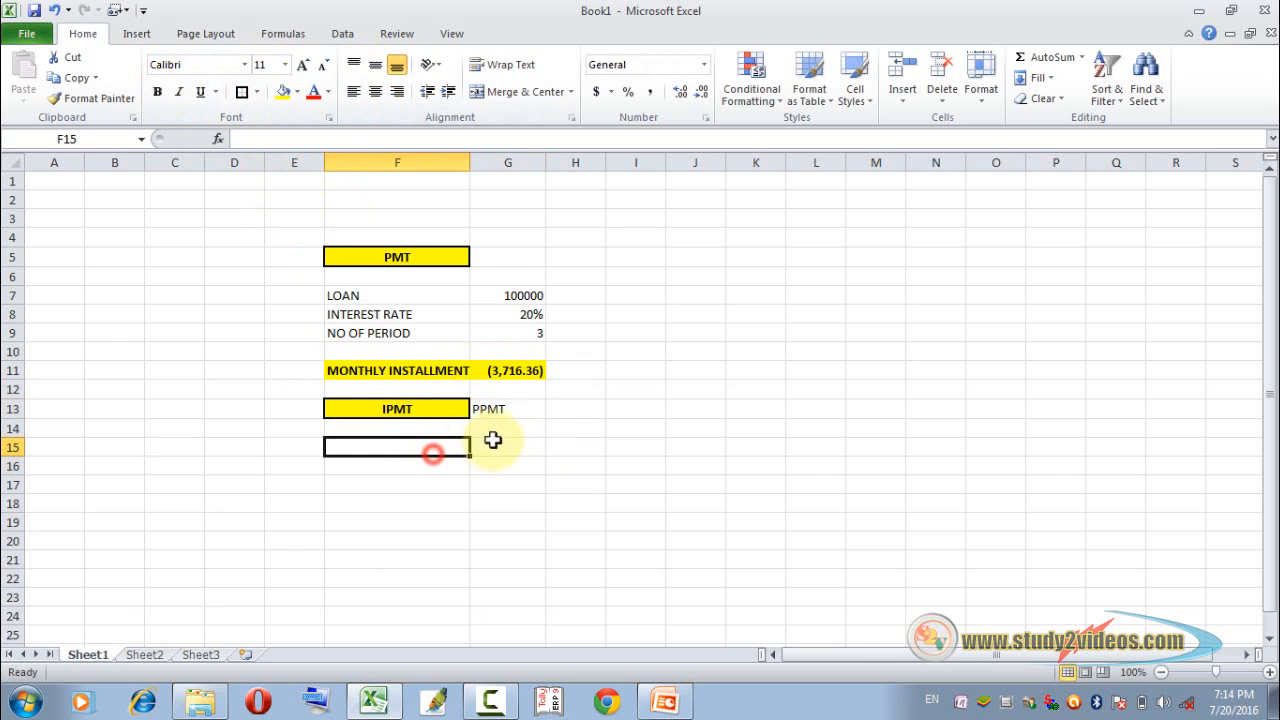
Center the PPMT heading in G13 both ways, make it bold, and give it a thick outline border and yellow fill
left_click(500, 411)
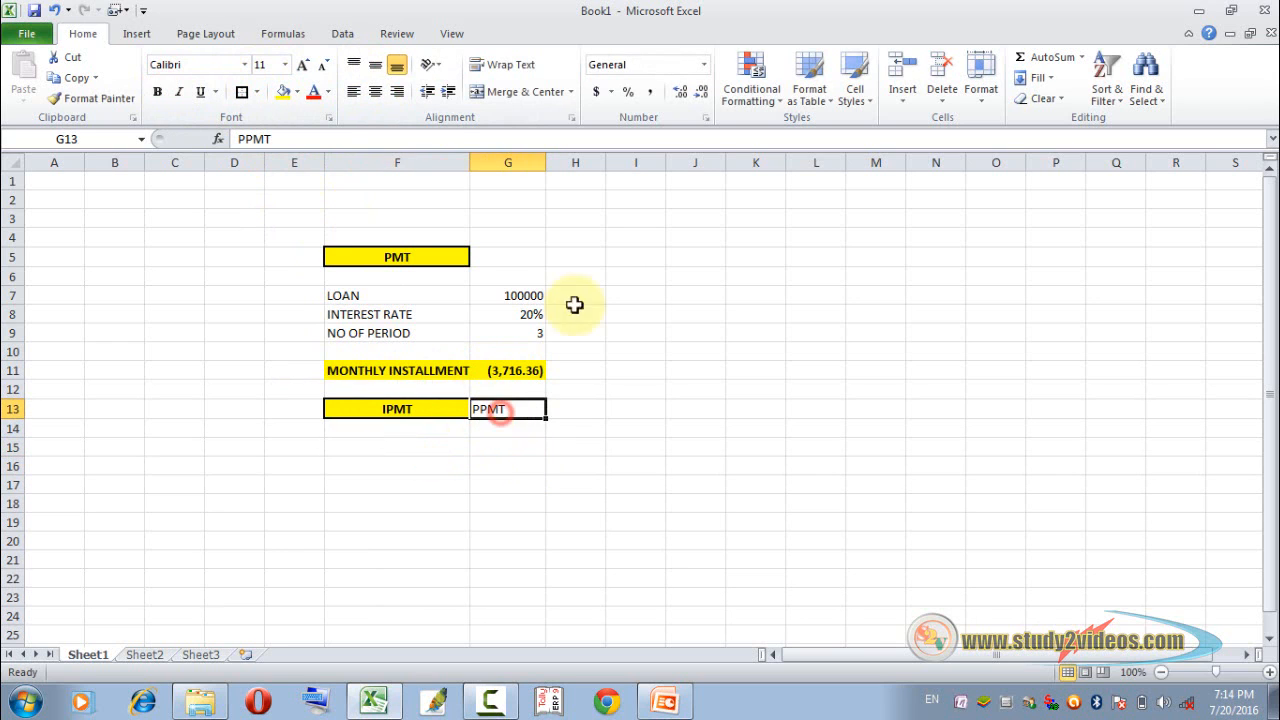
left_click(375, 64)
left_click(377, 92)
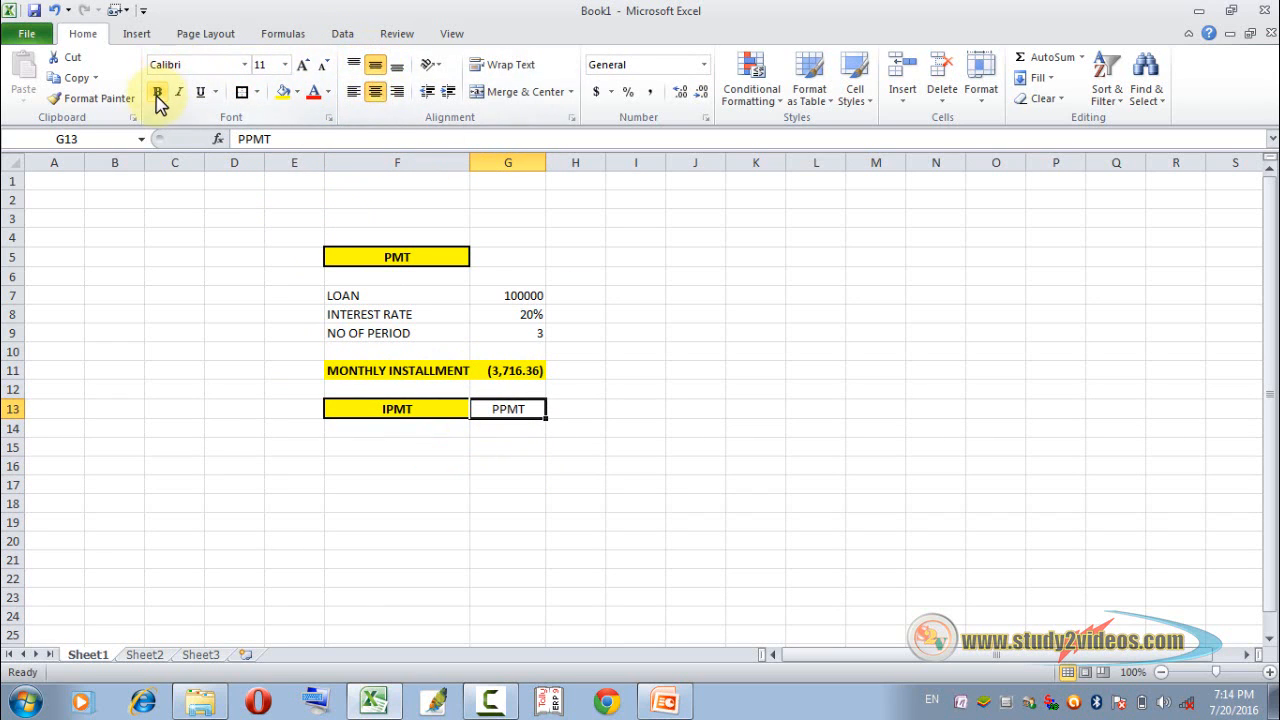
left_click(157, 91)
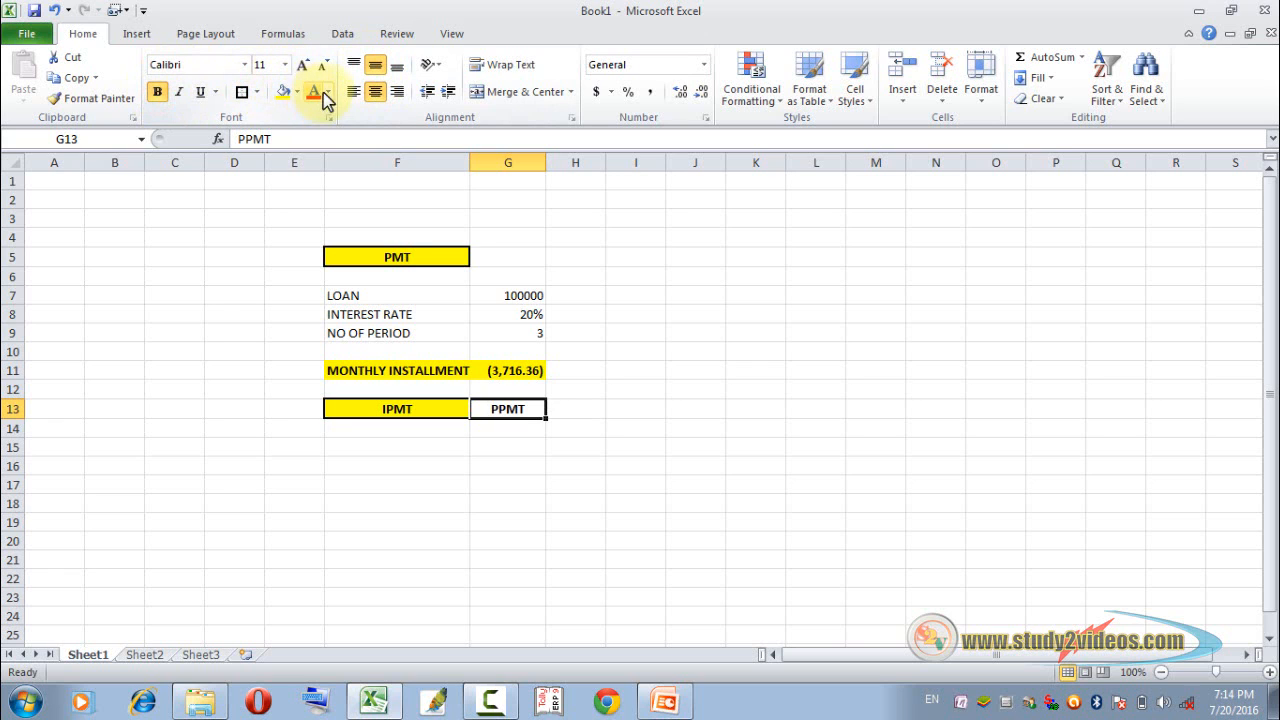
left_click(242, 92)
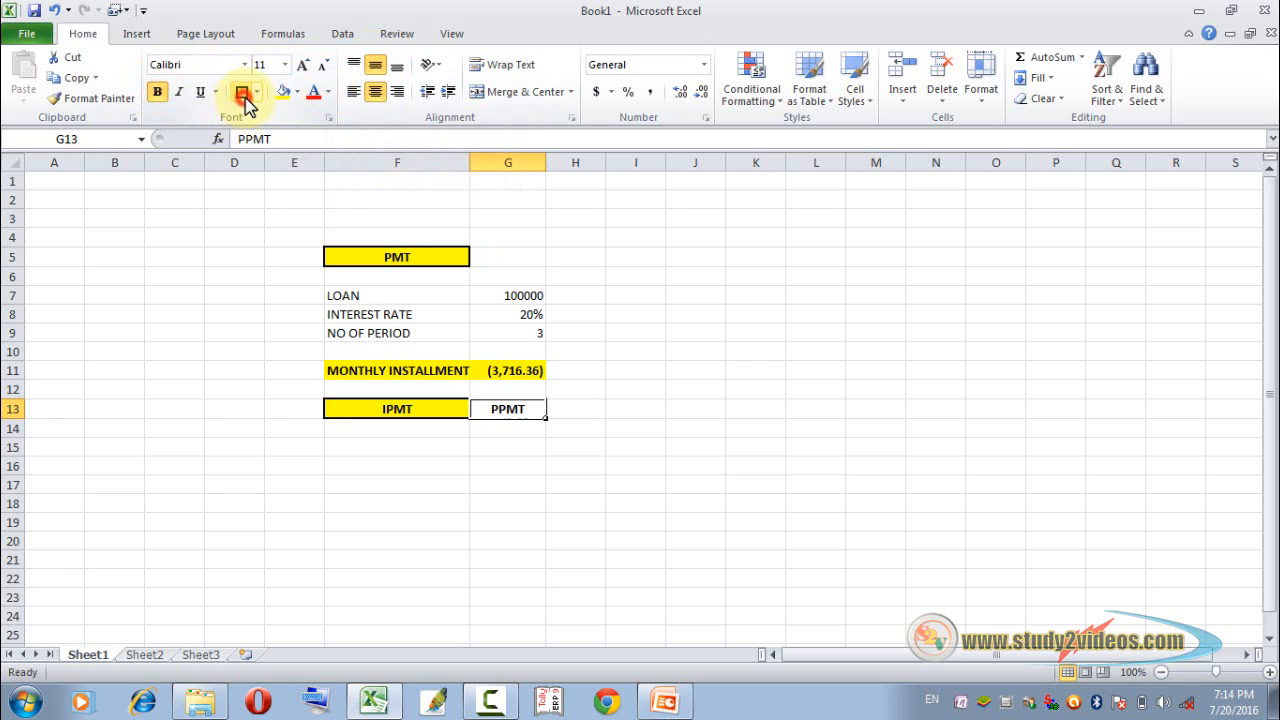
left_click(283, 92)
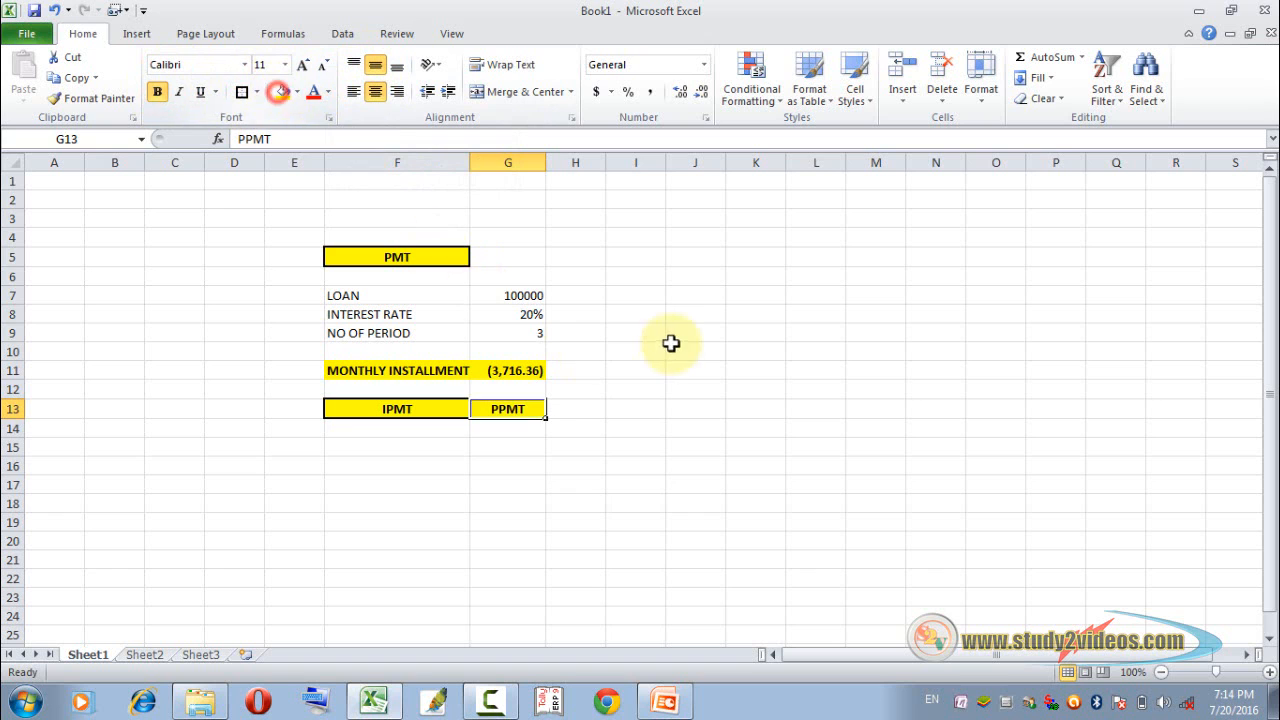
Widen column G by about half a standard column width
left_click_drag(670, 346, 670, 338)
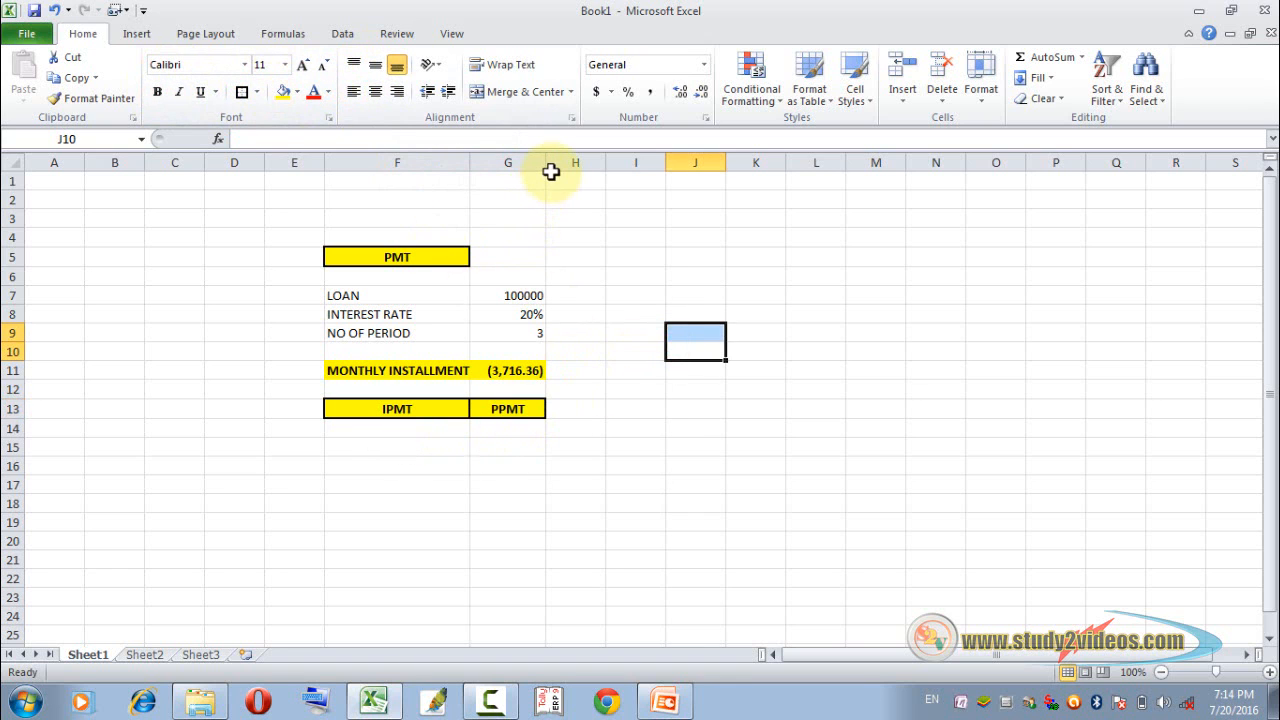
left_click_drag(544, 167, 575, 167)
left_click(400, 429)
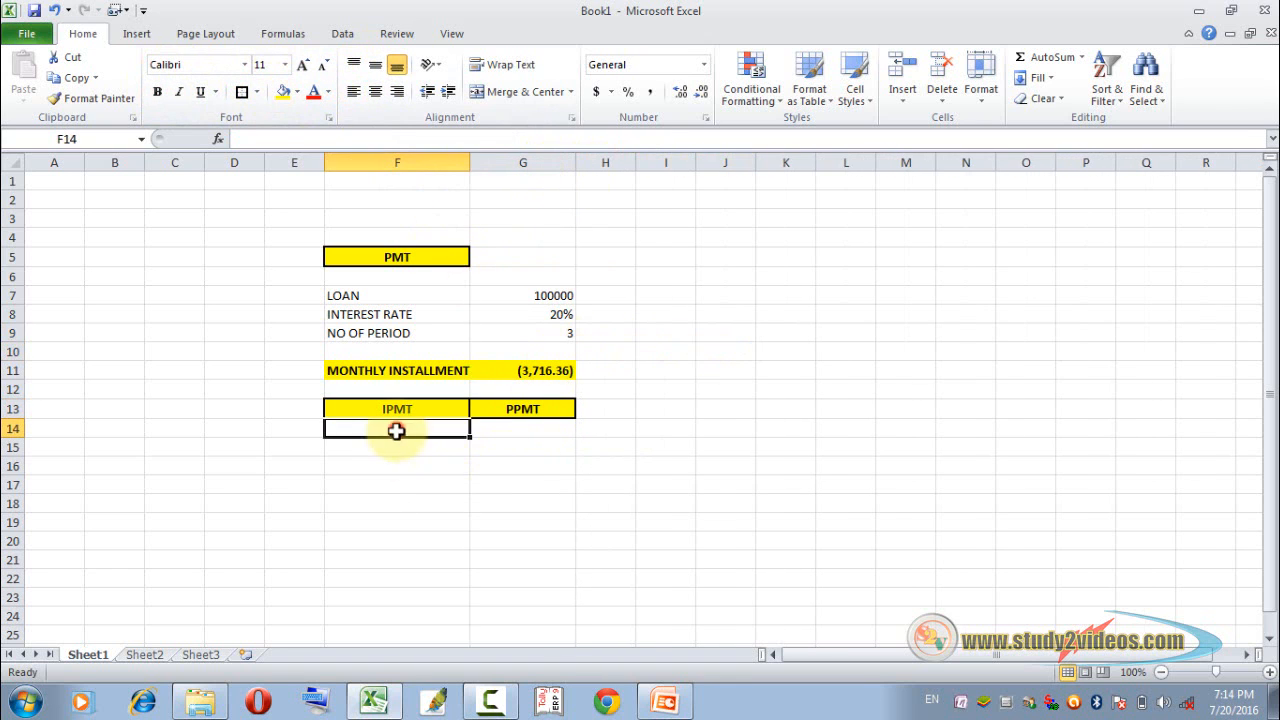
Enter the heading NO OF M. in E13, in front of the IPMT heading
left_click(294, 409)
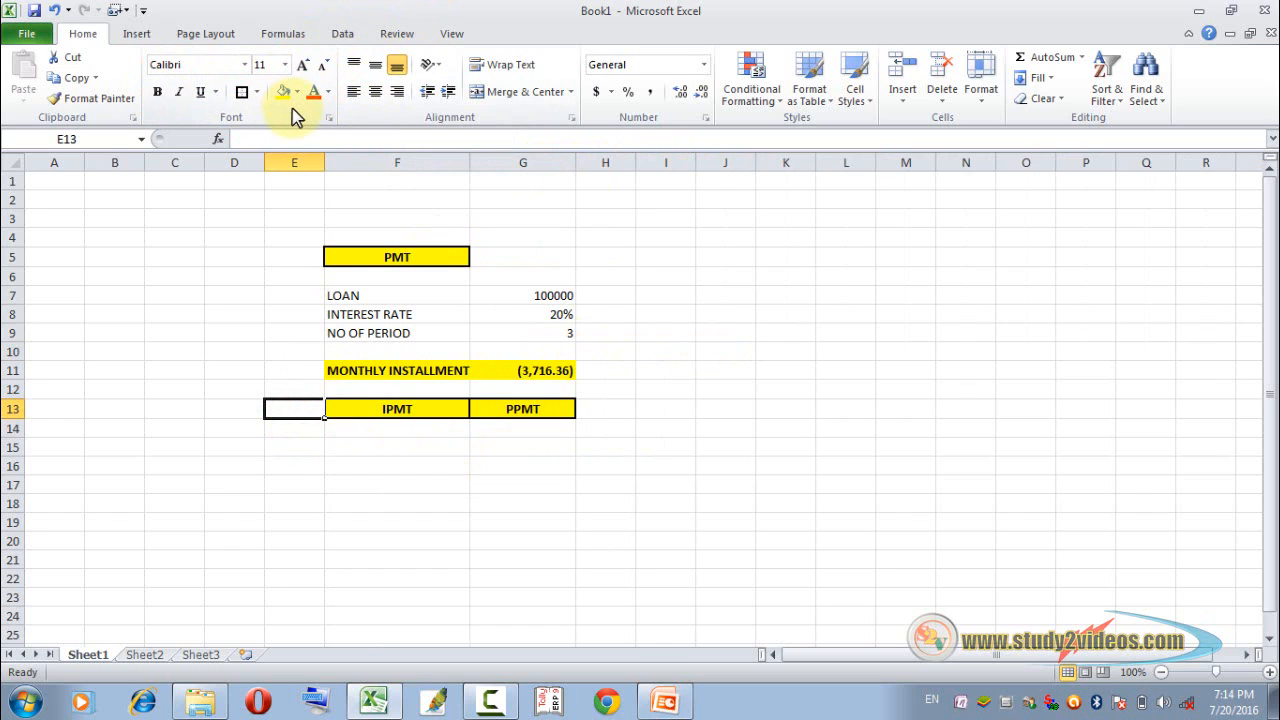
type("NO OF")
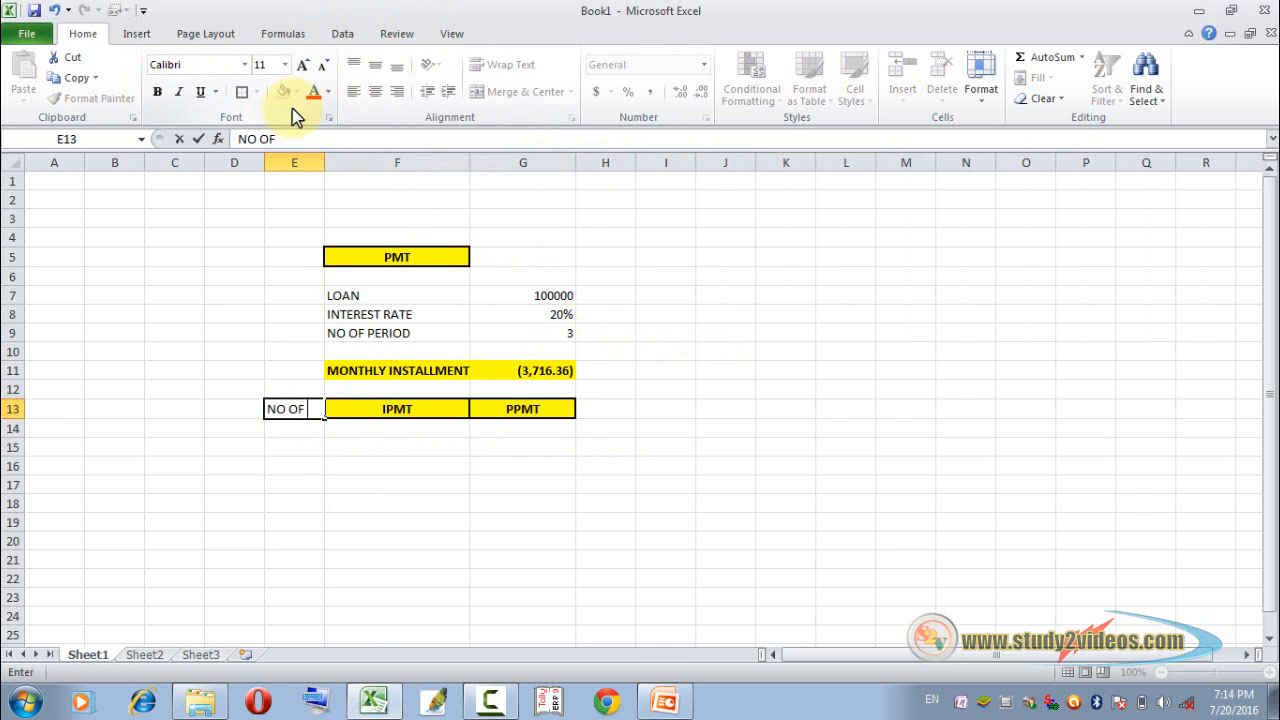
type(" MO")
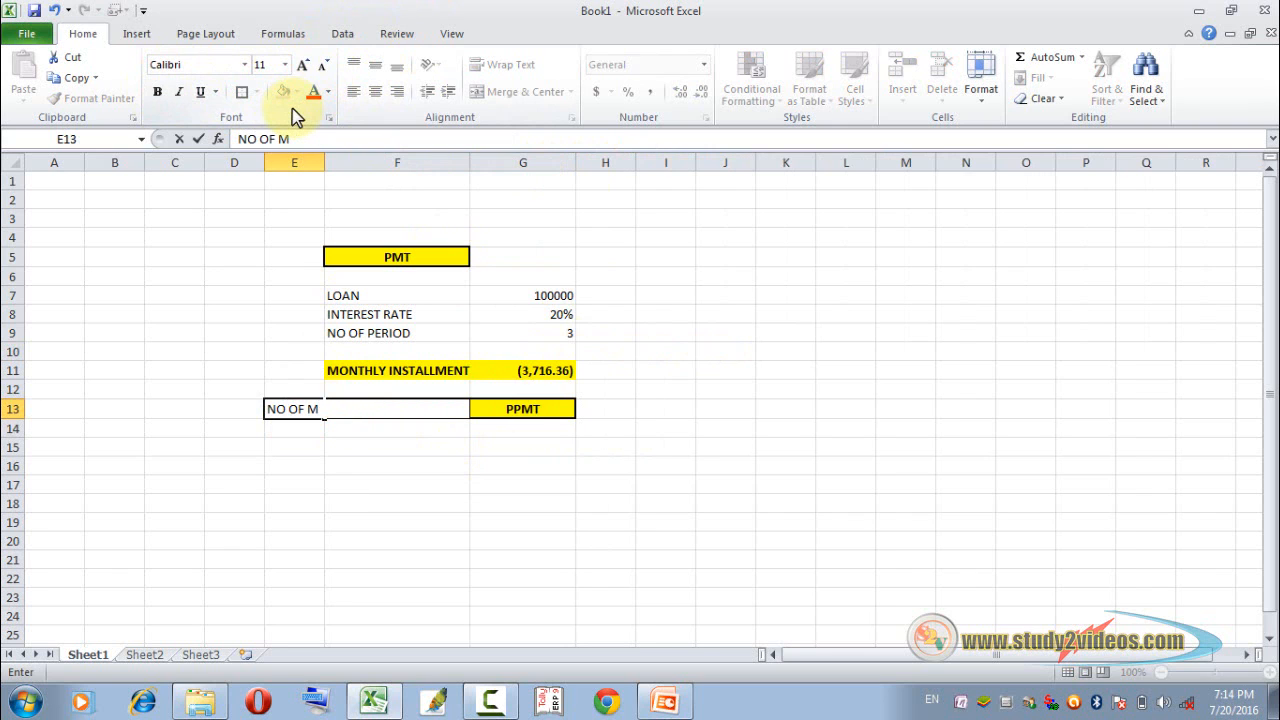
left_click(292, 429)
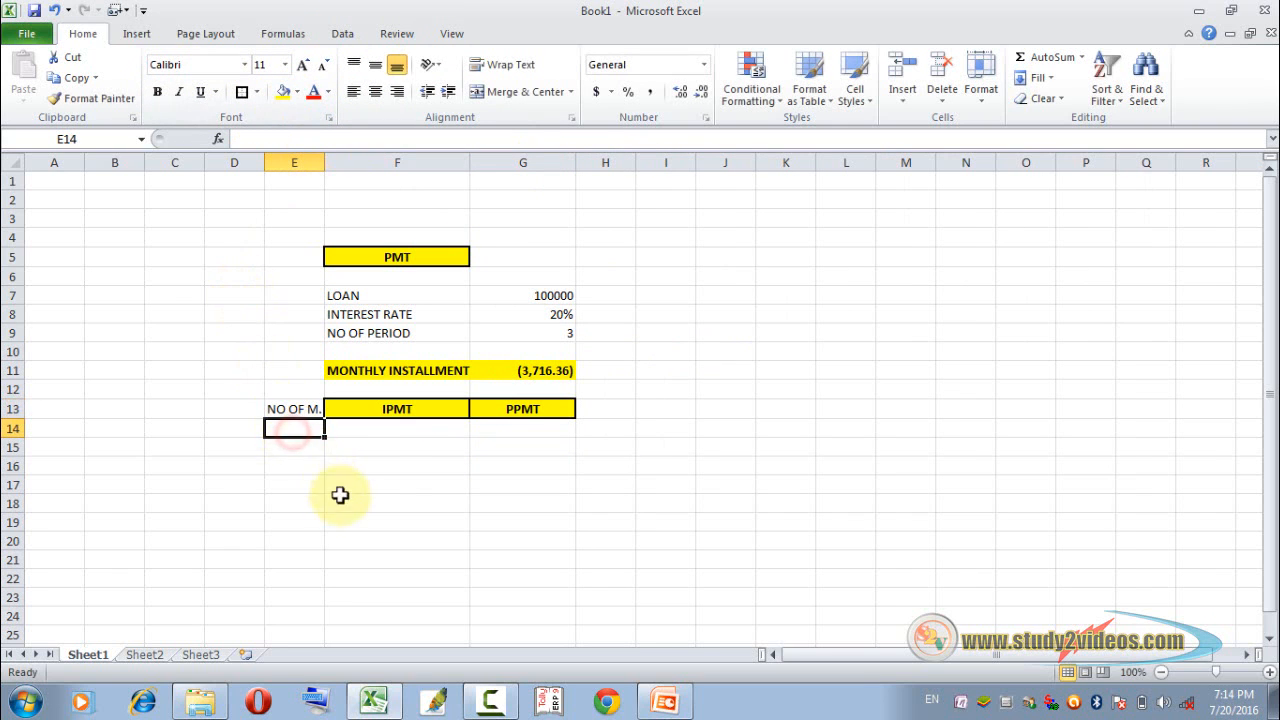
Format the NO OF M. heading in E13 with yellow fill, a thick outline border and bold text
left_click(294, 409)
left_click(284, 92)
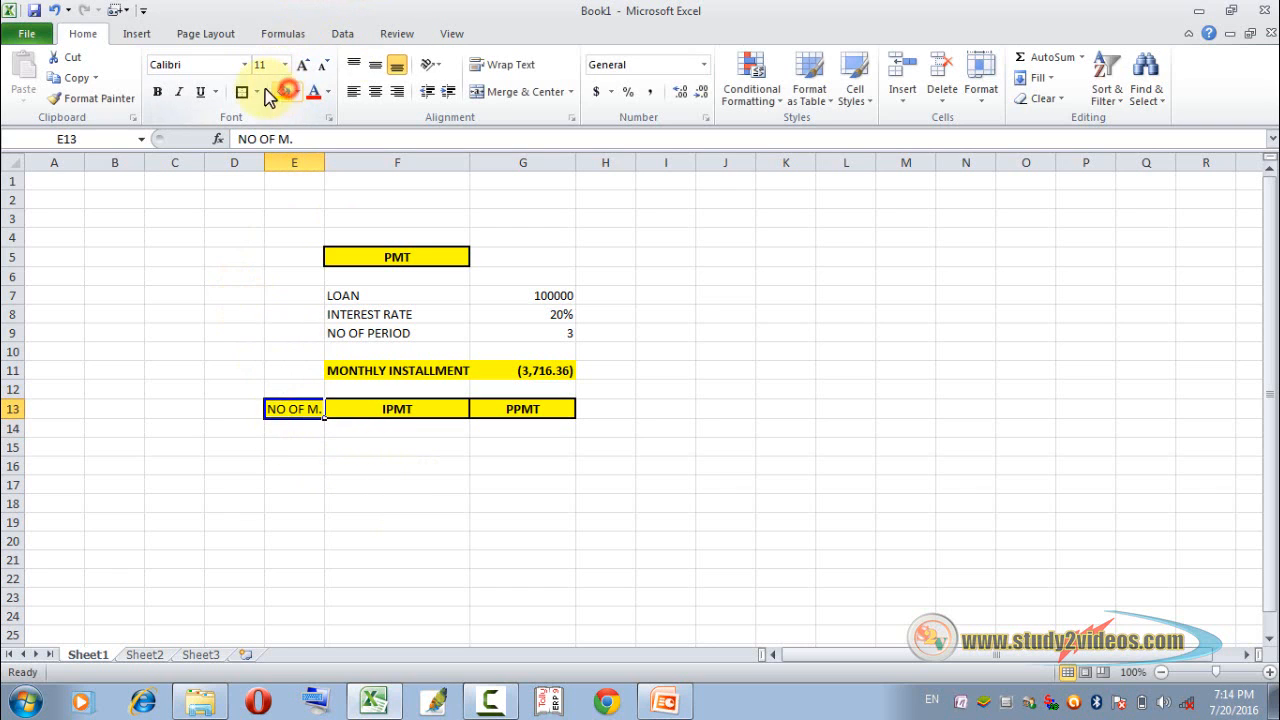
left_click(157, 91)
left_click(357, 459)
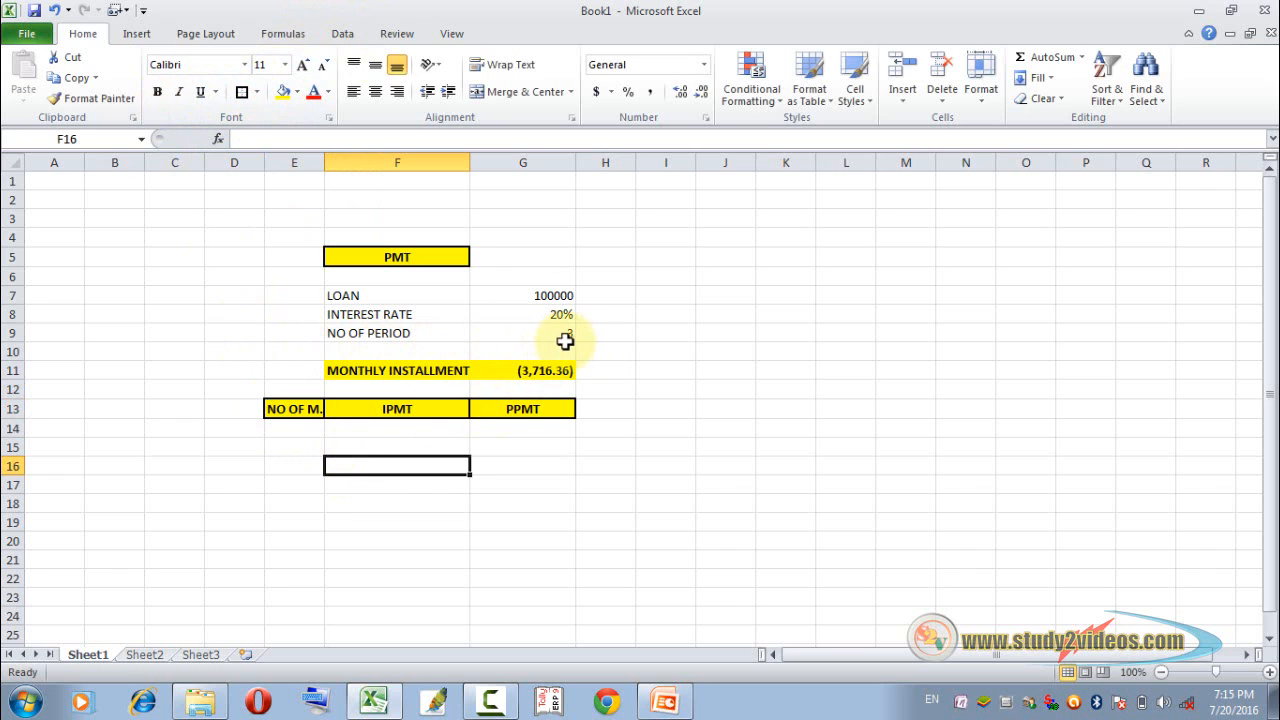
Number the months from 1 to 36 down column E, starting in E14 under the NO OF M. heading
left_click(285, 426)
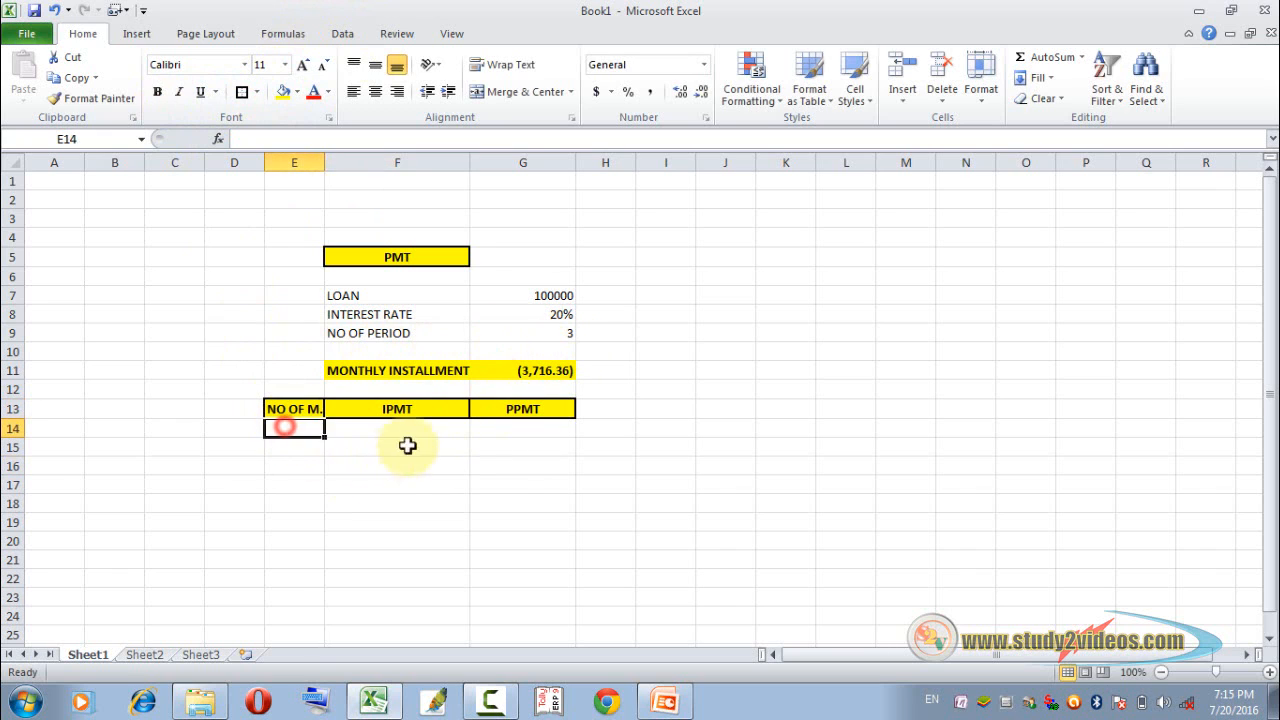
type("1")
key("Return")
type("2")
key("Return")
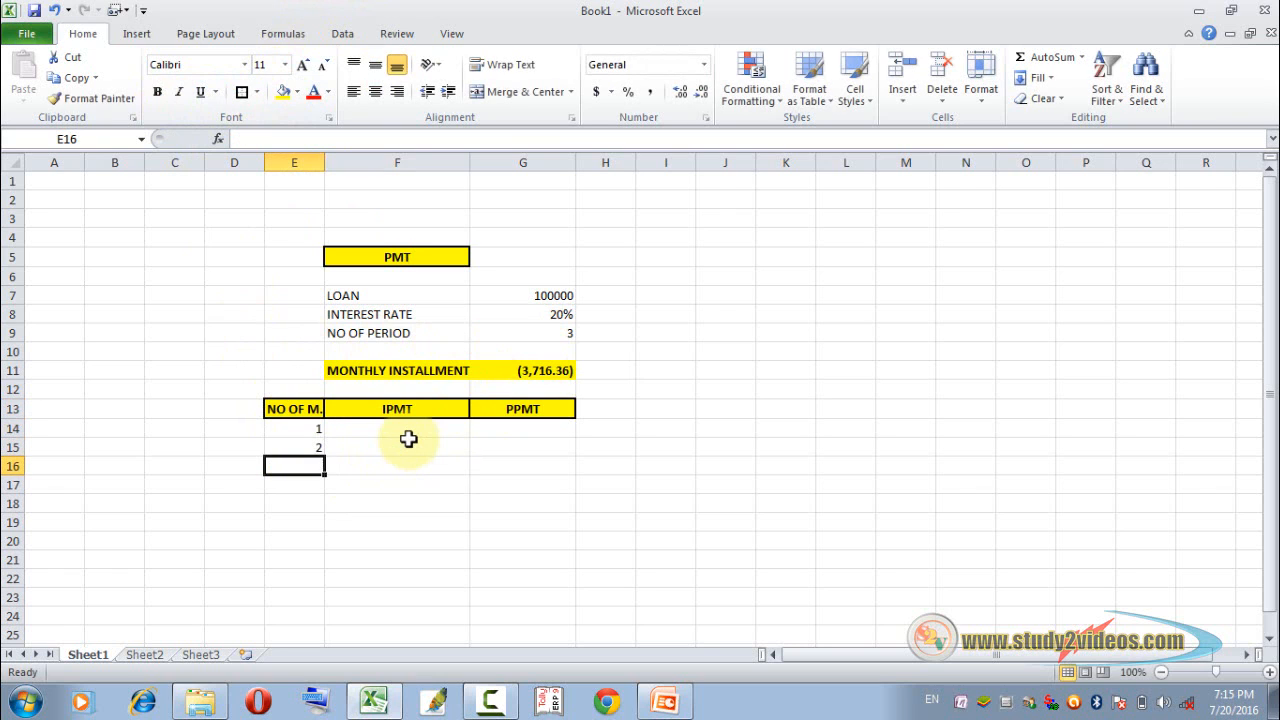
left_click_drag(313, 432, 284, 203)
scroll(418, 208, "up", 15)
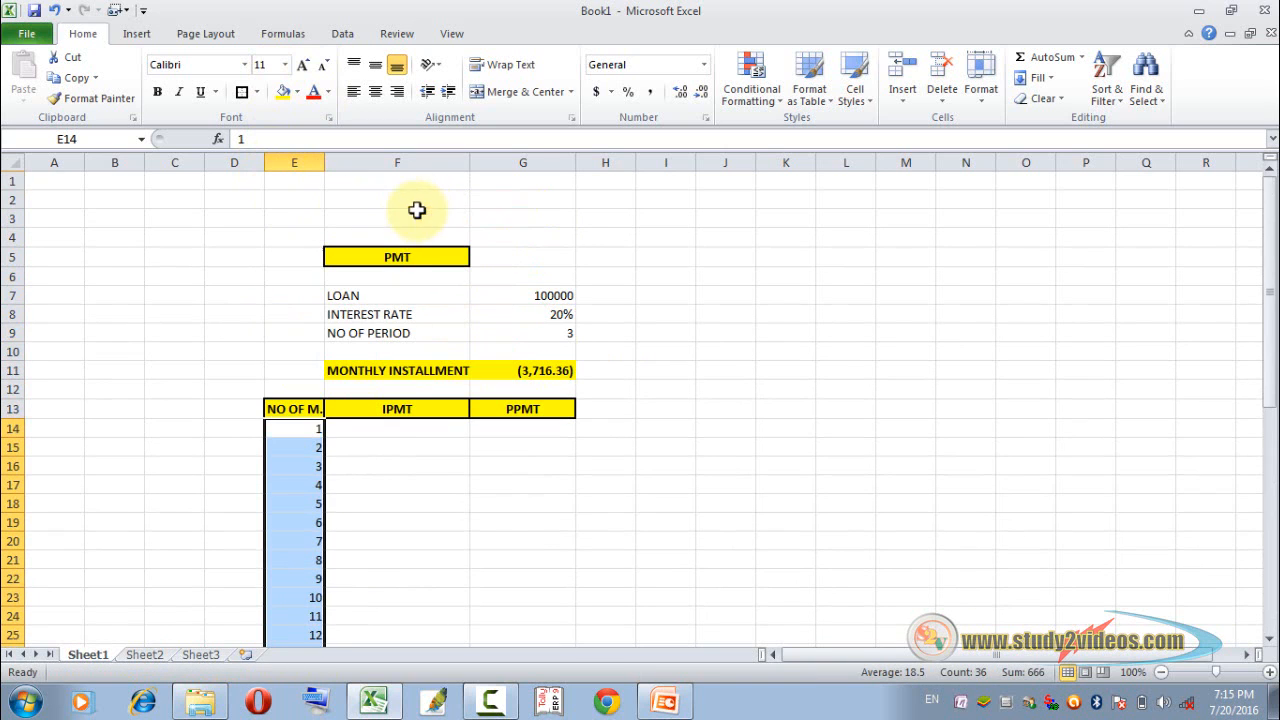
Calculate the first month's interest in F14 with =IPMT(G8/12,E14,G9*12,G7) and apply the comma number style
left_click(406, 428)
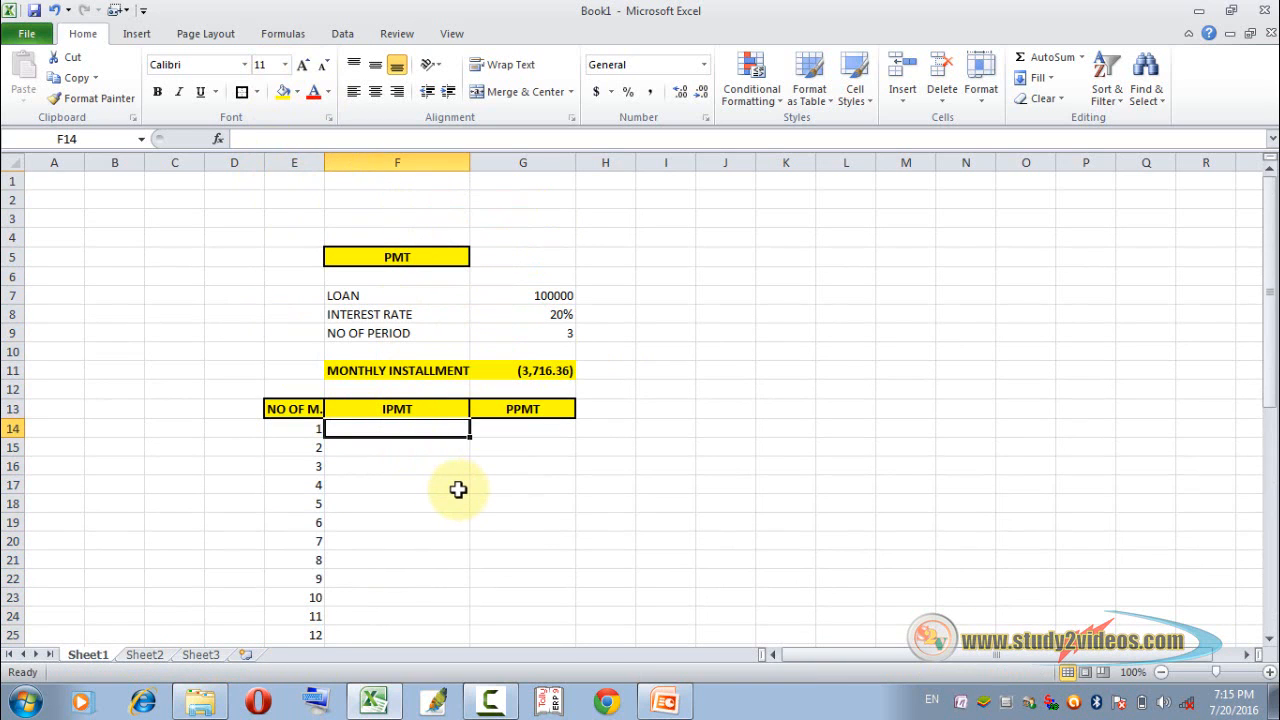
type("=")
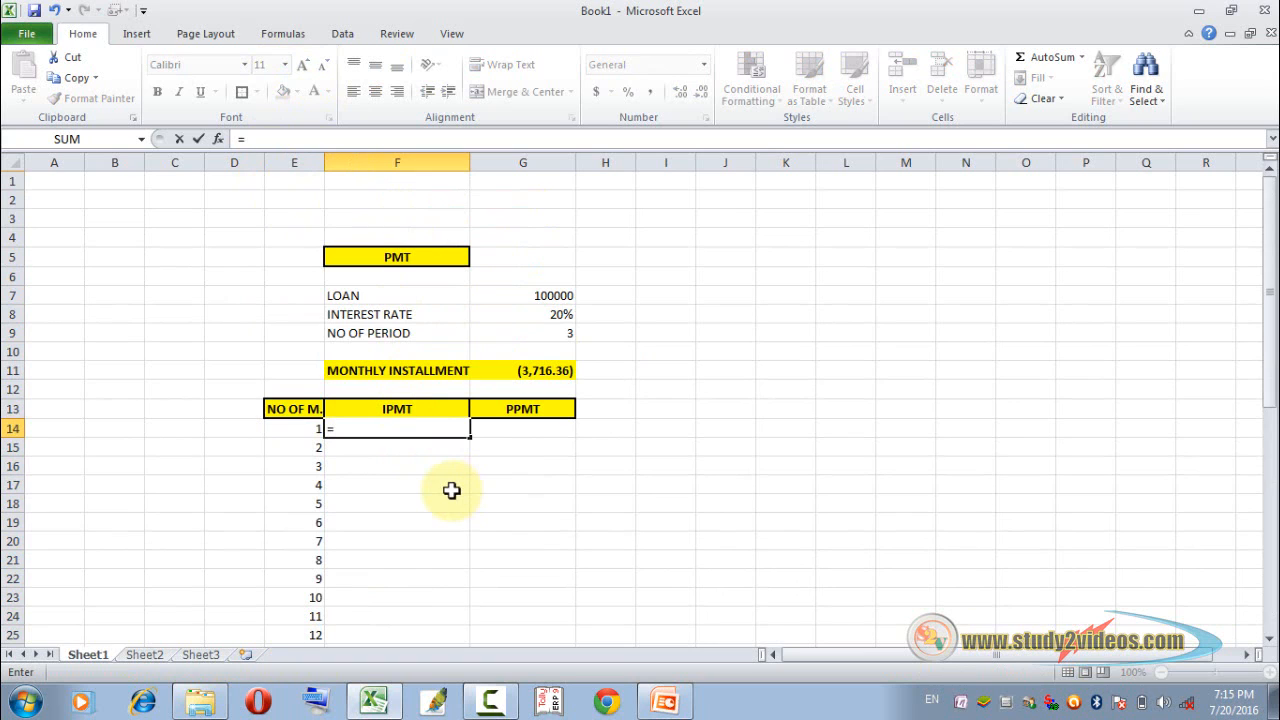
type("I")
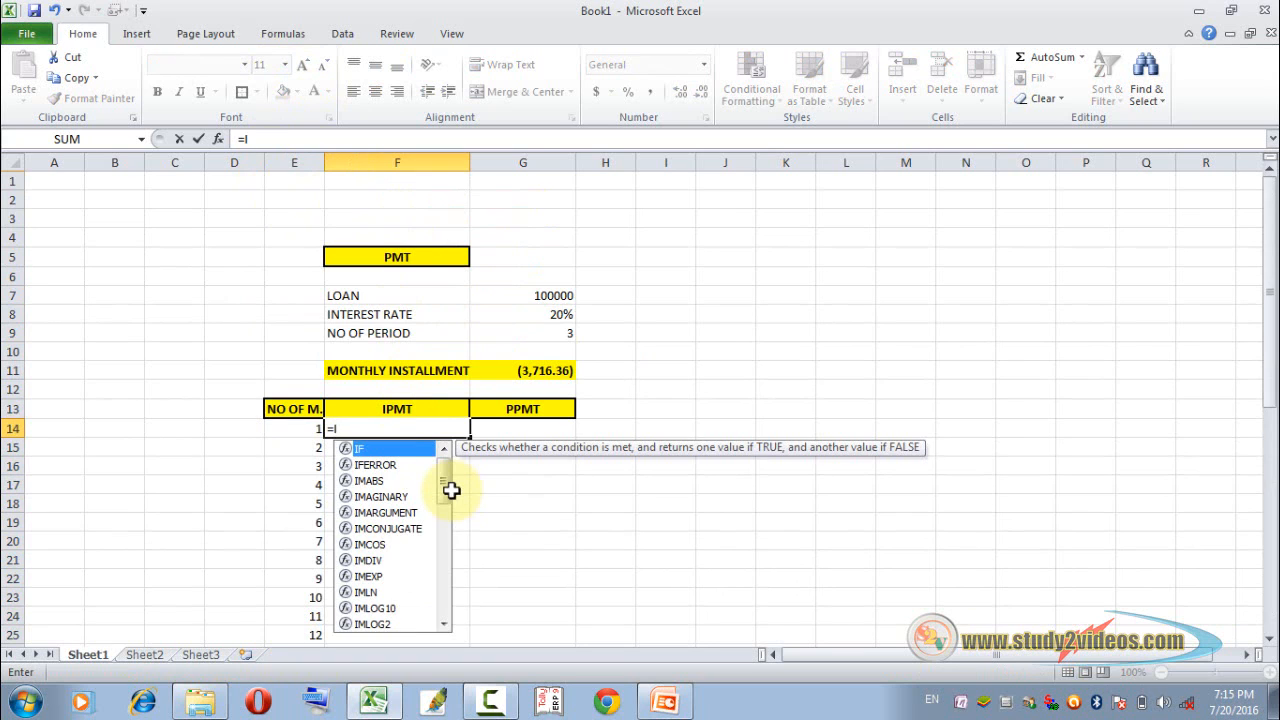
type("PMT")
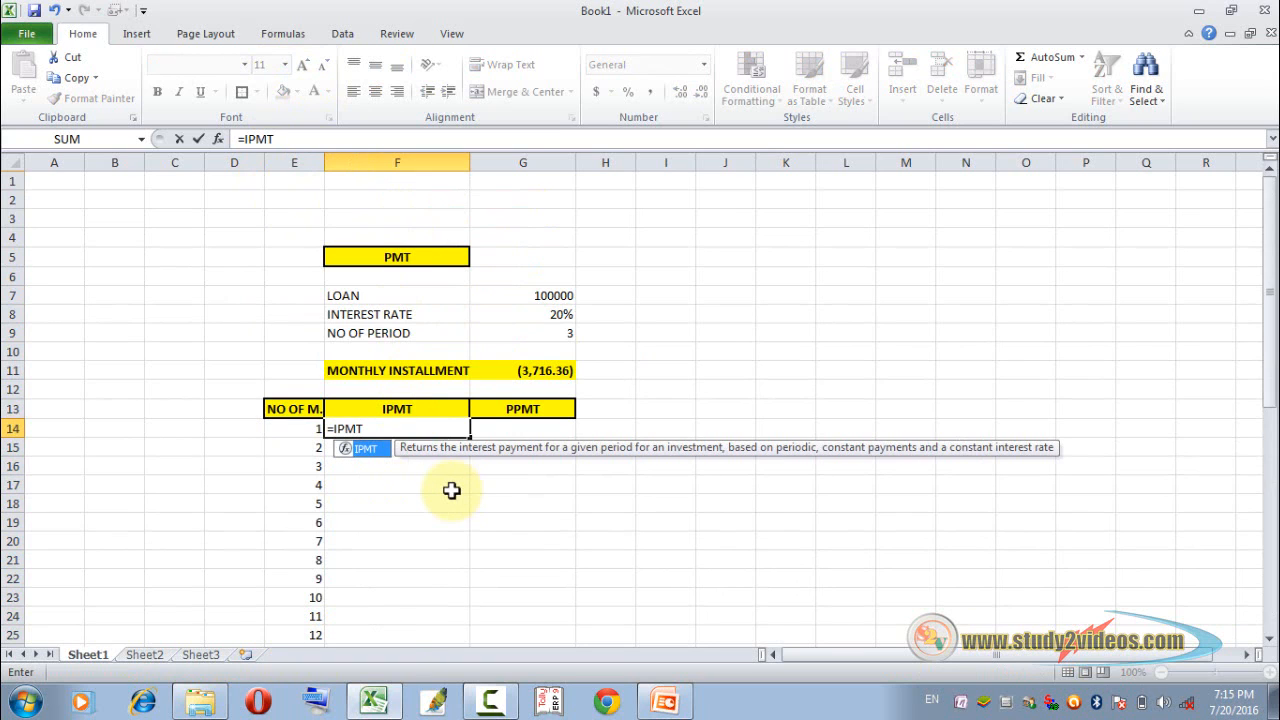
type("(")
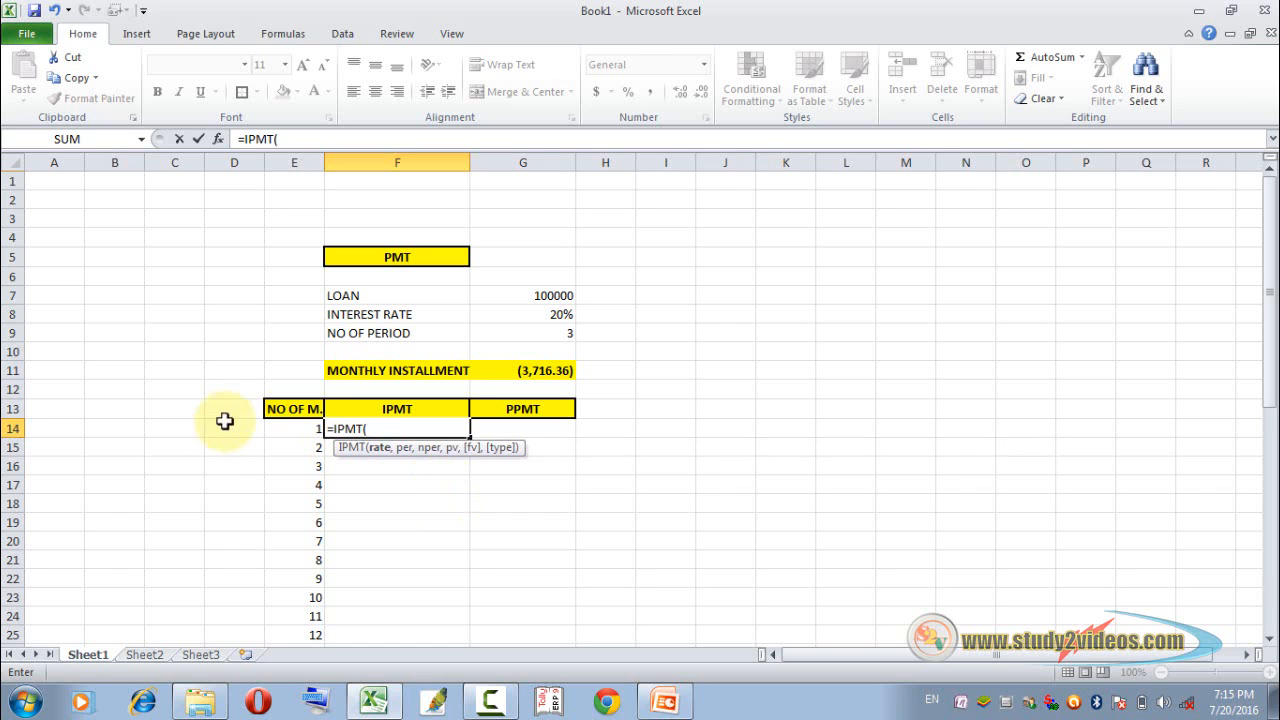
left_click(563, 318)
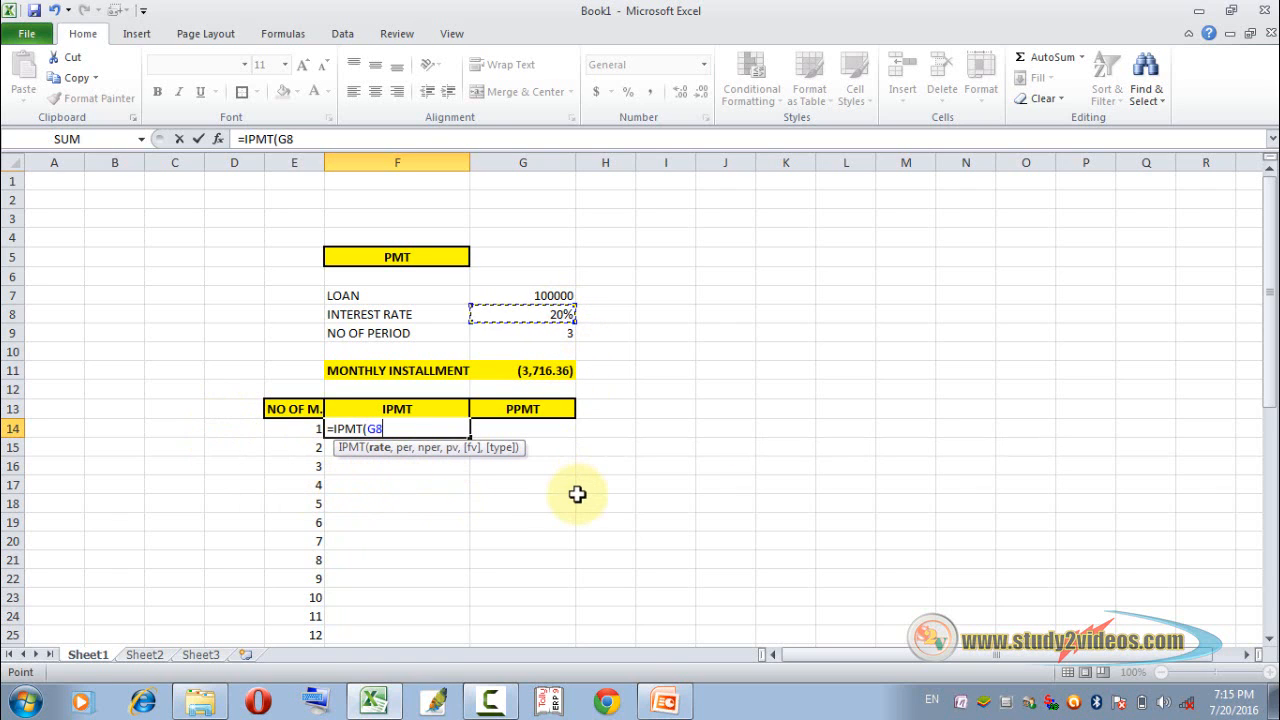
type("/12")
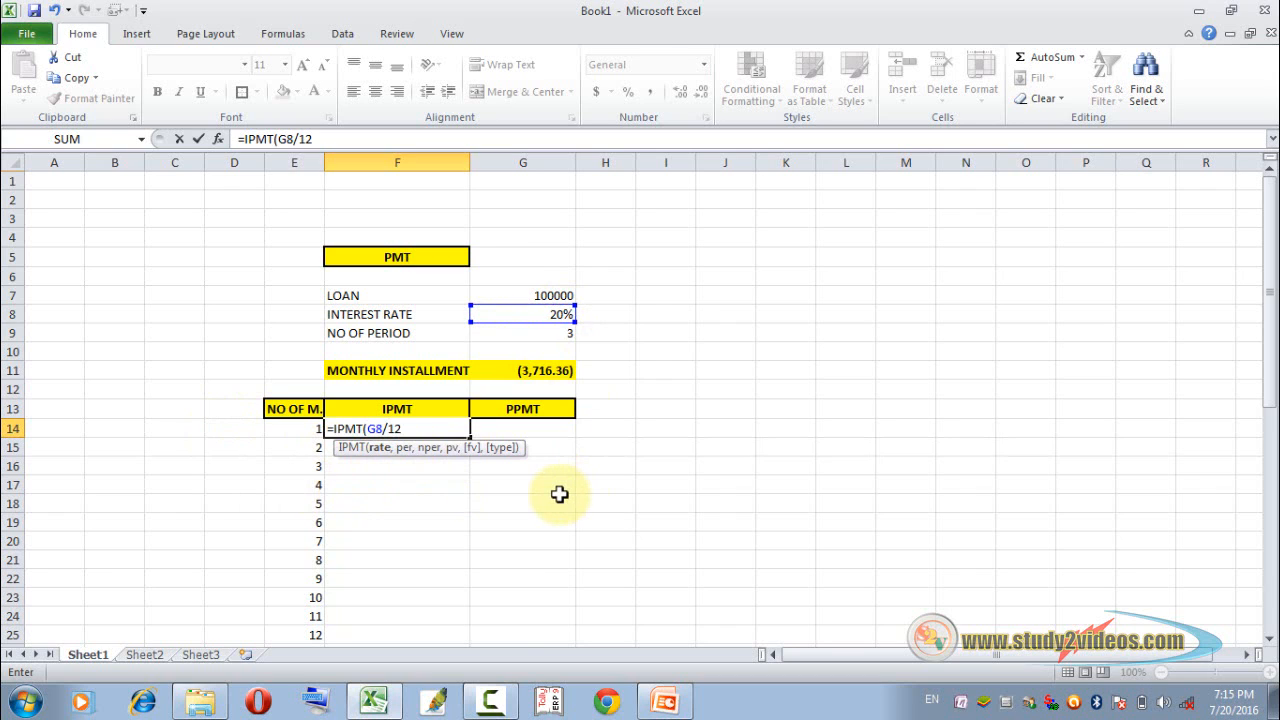
type(",")
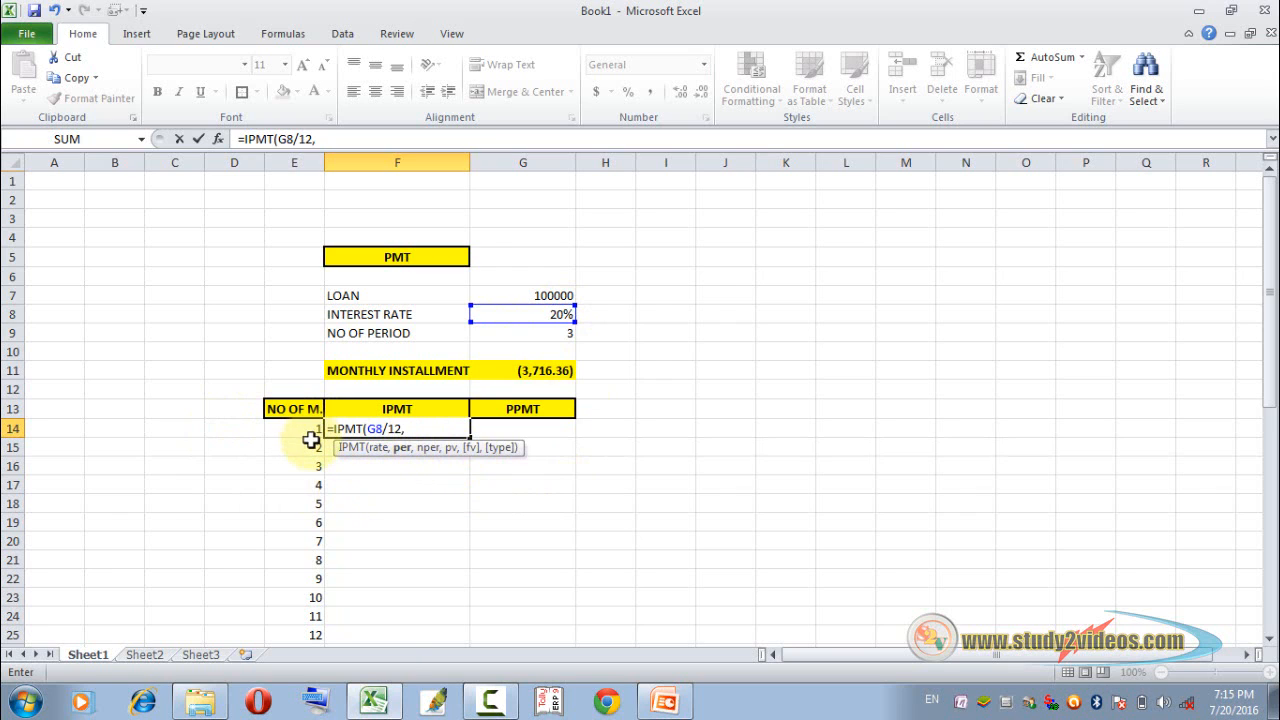
left_click(308, 432)
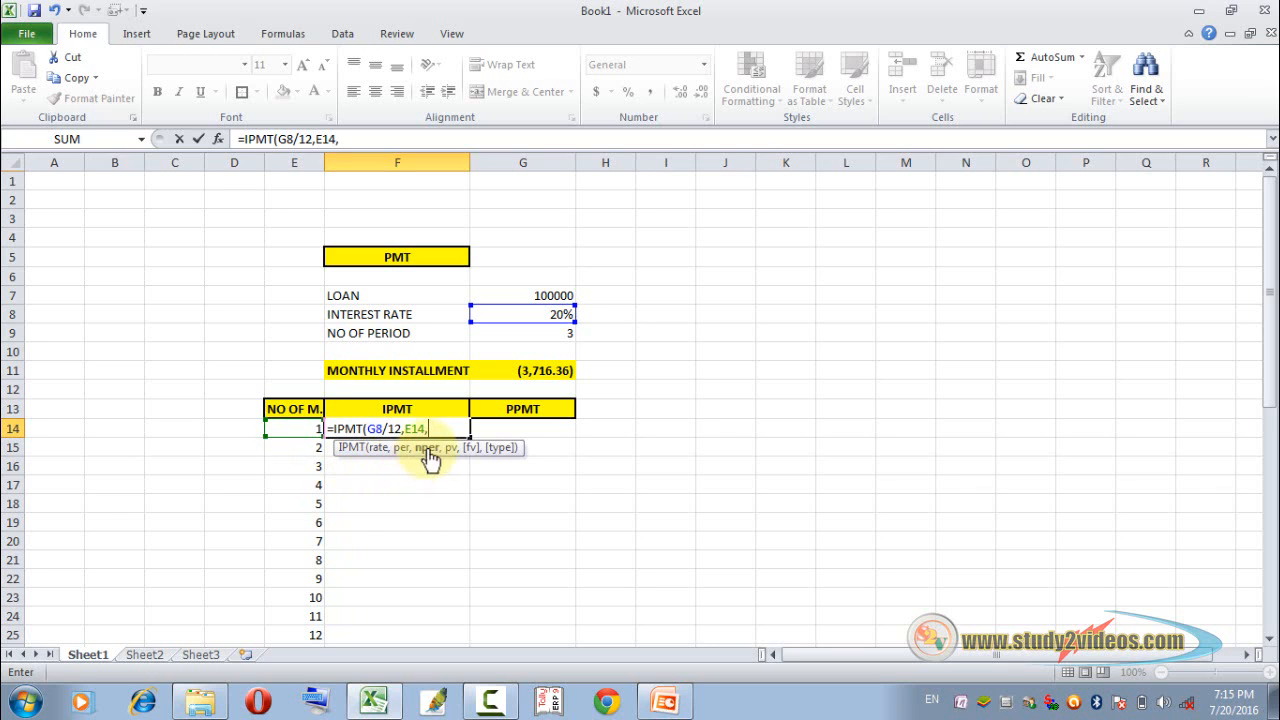
left_click(568, 334)
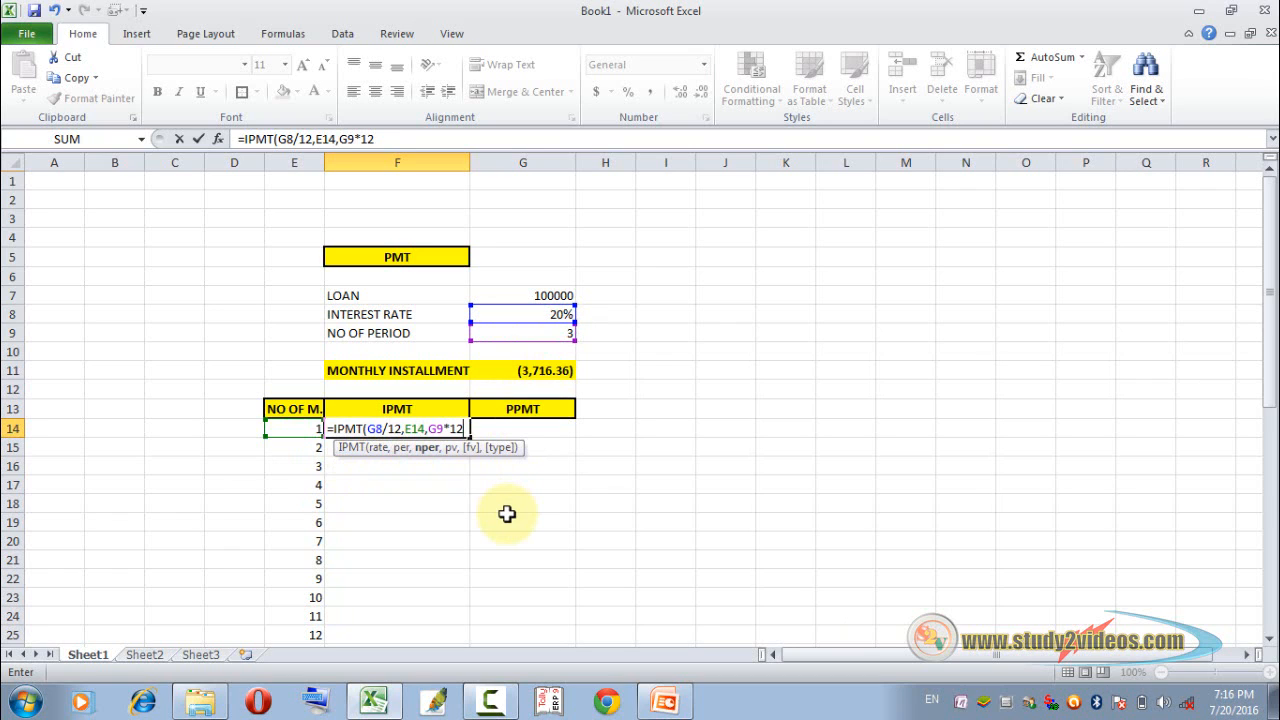
type("*12,")
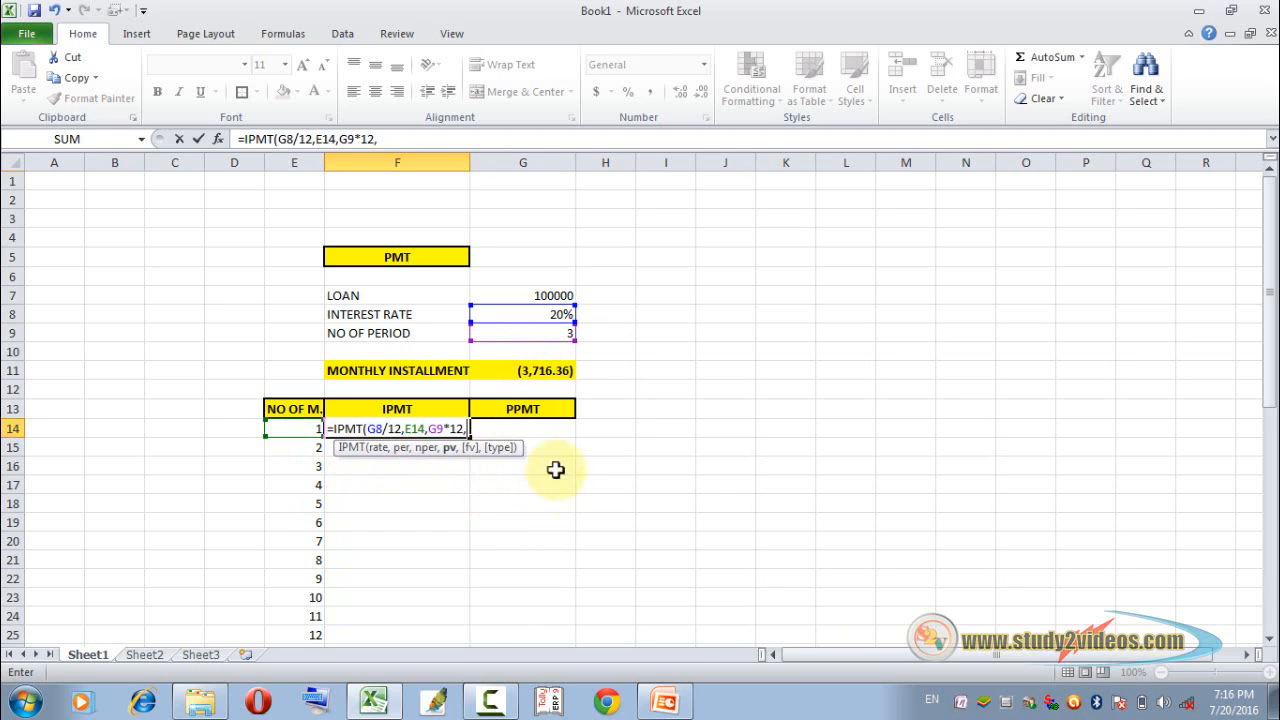
left_click(545, 296)
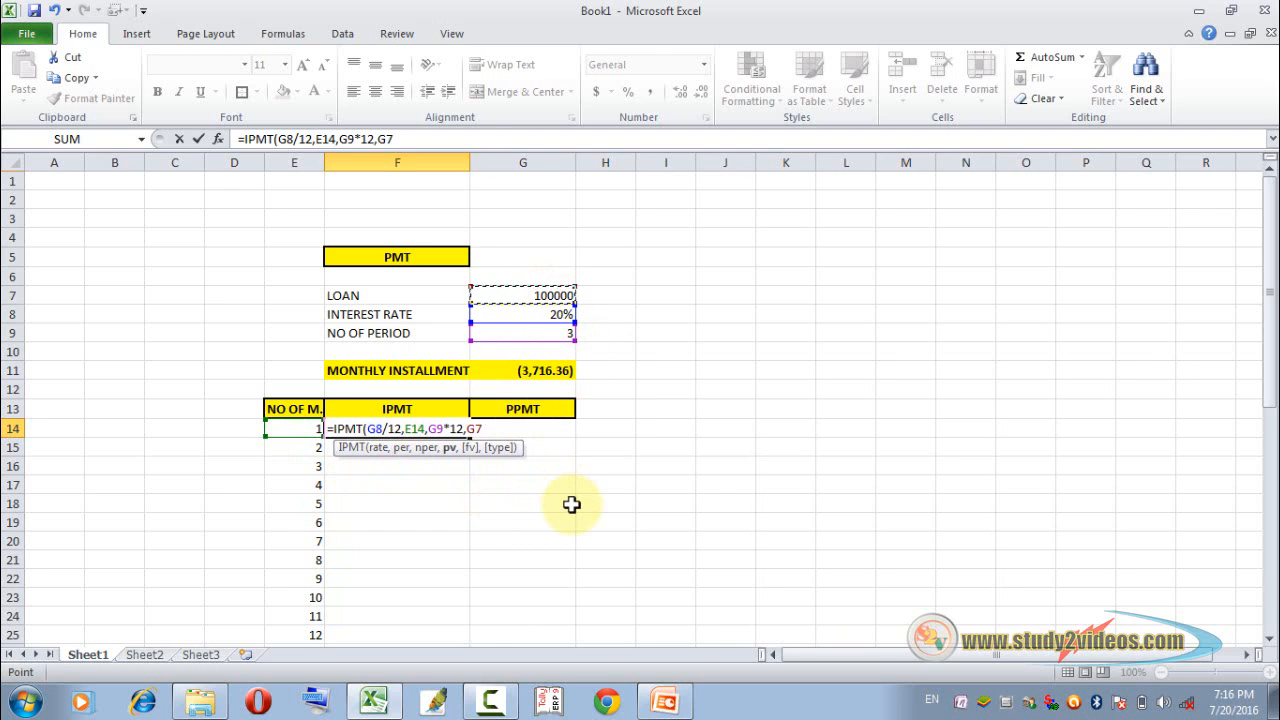
type(")")
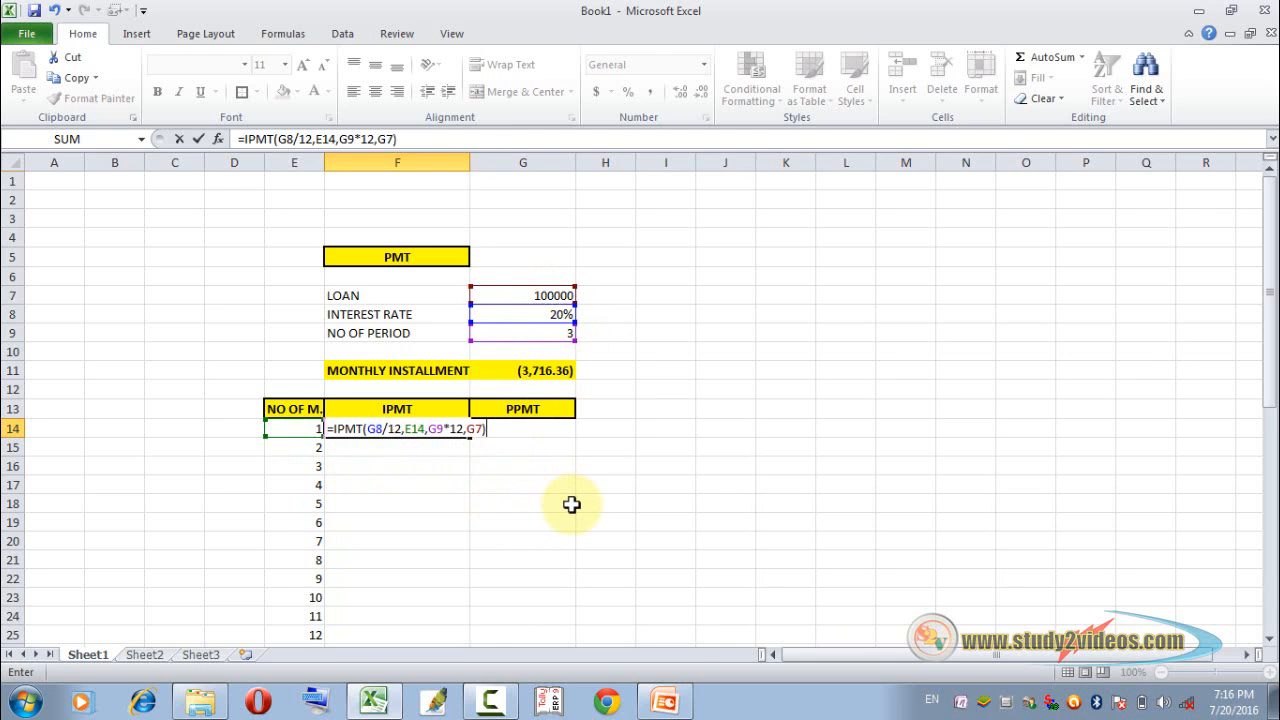
key("Return")
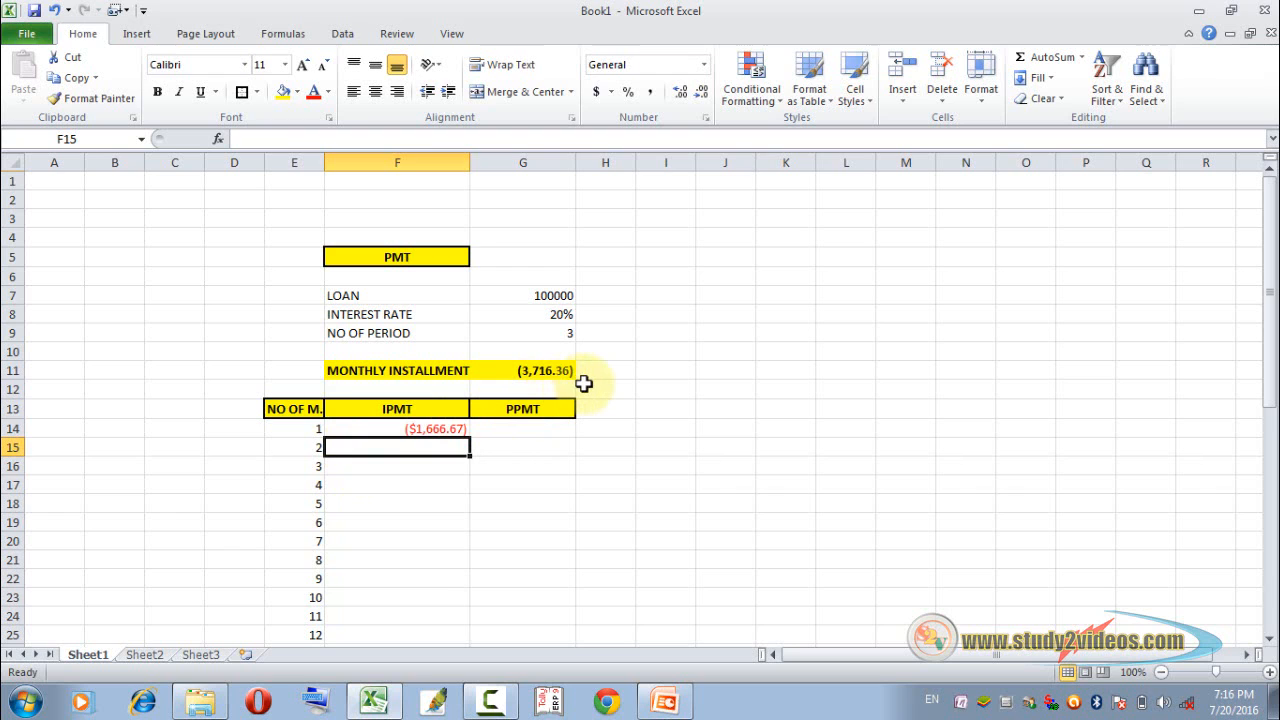
left_click(424, 432)
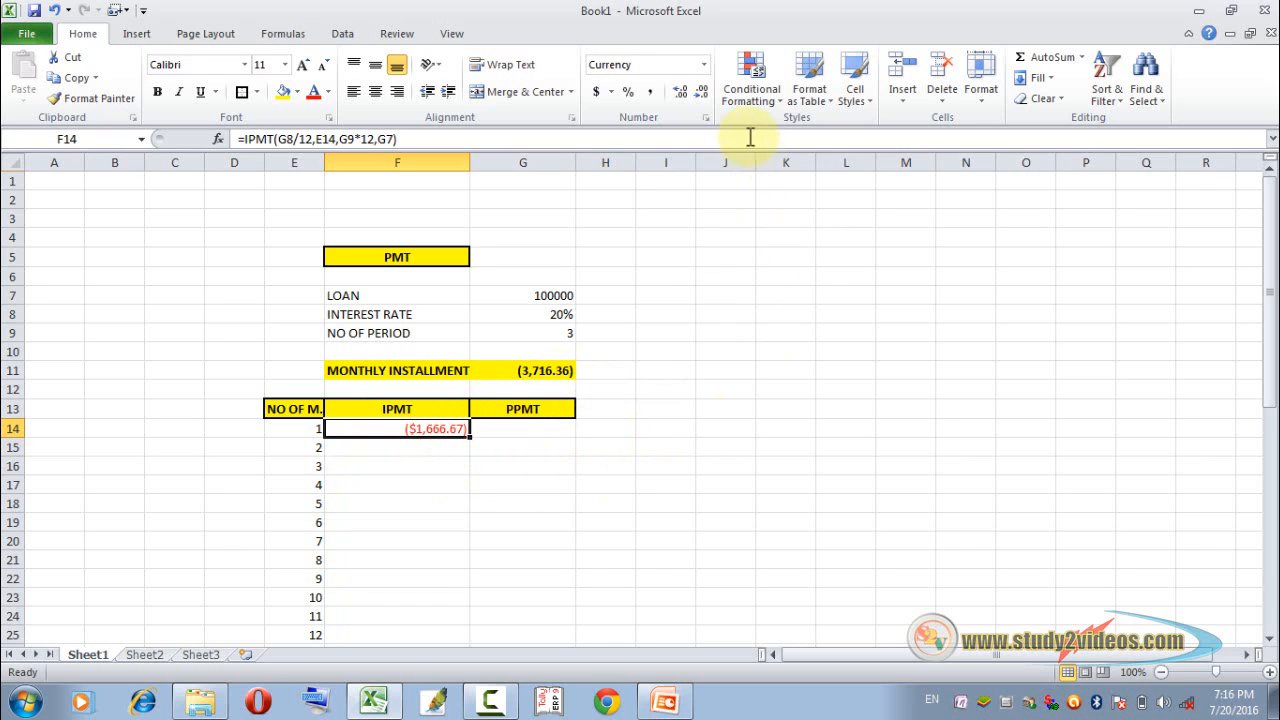
left_click(650, 95)
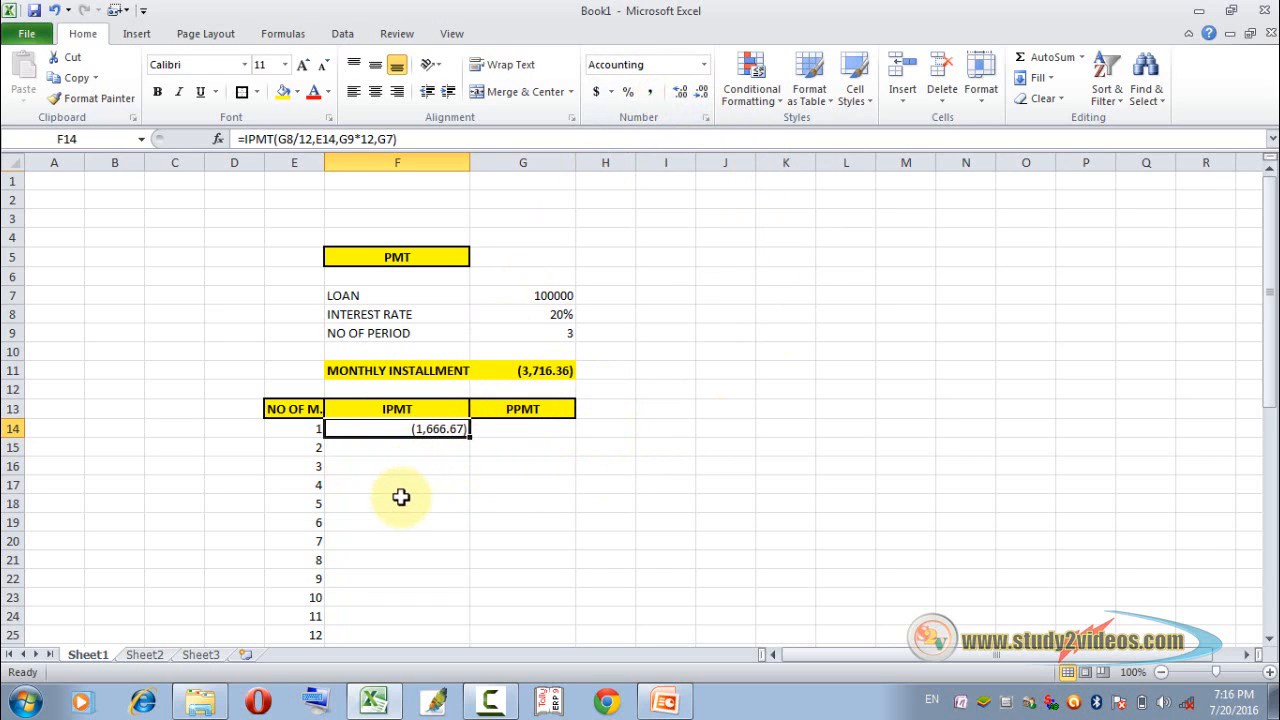
Calculate the first month's principal in G14 with =PPMT(G8/12,E14,G9*12,G7) and apply the comma number style
left_click(538, 430)
type("=")
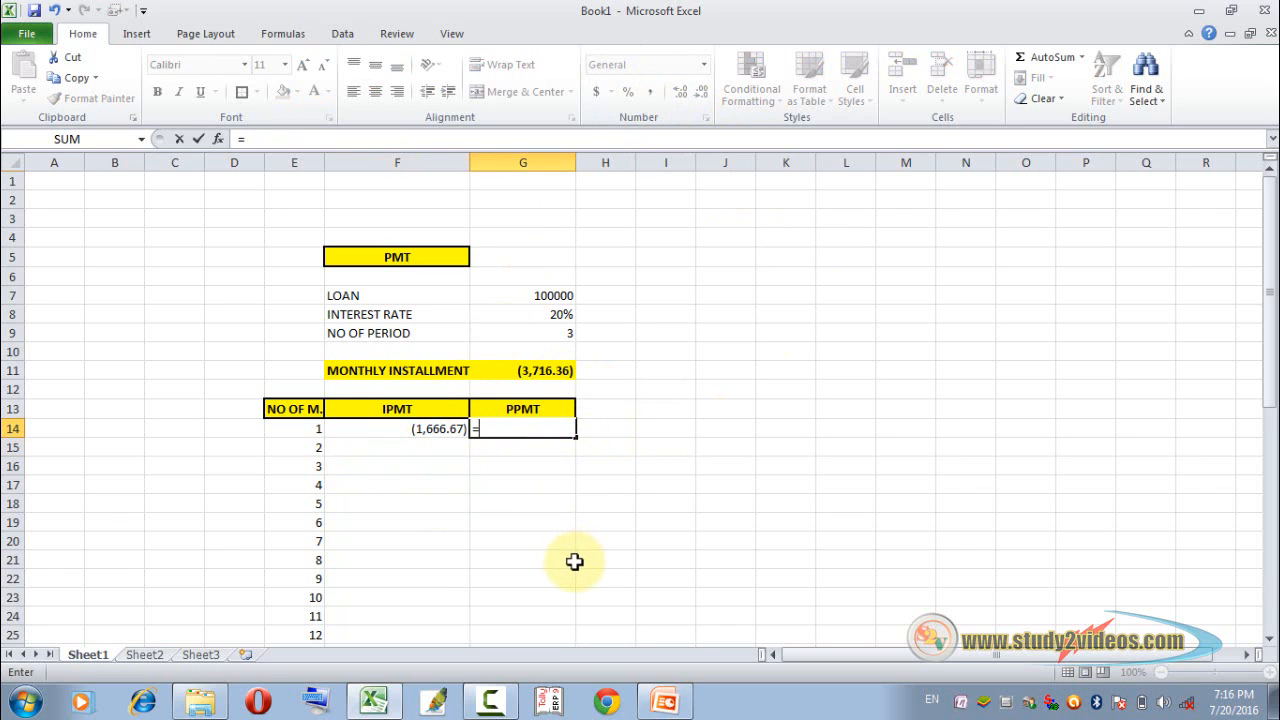
type("P")
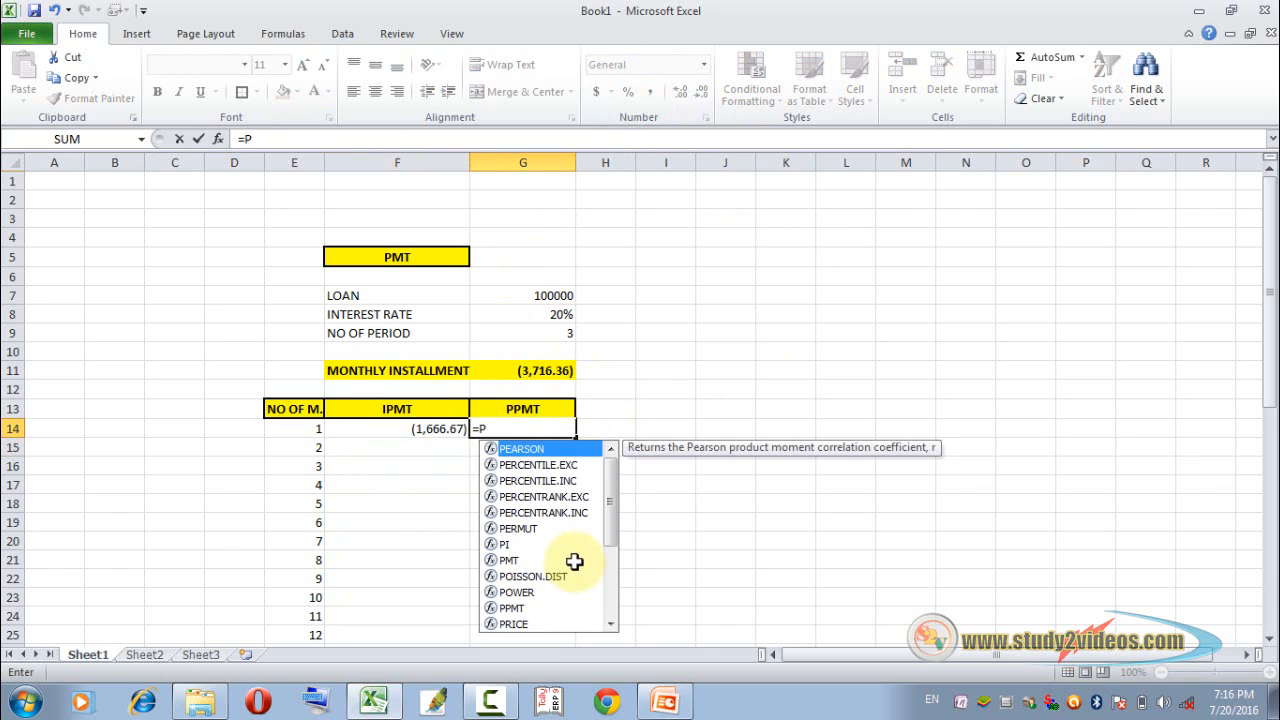
type("PMT")
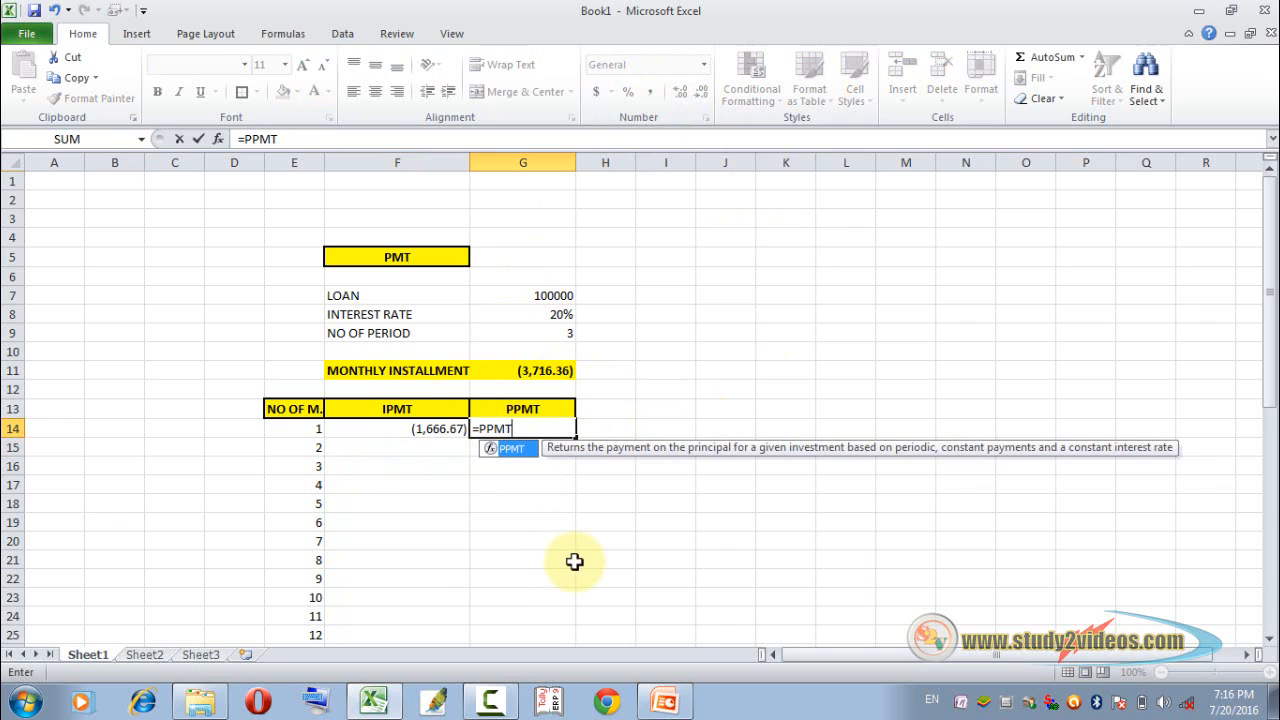
type("(")
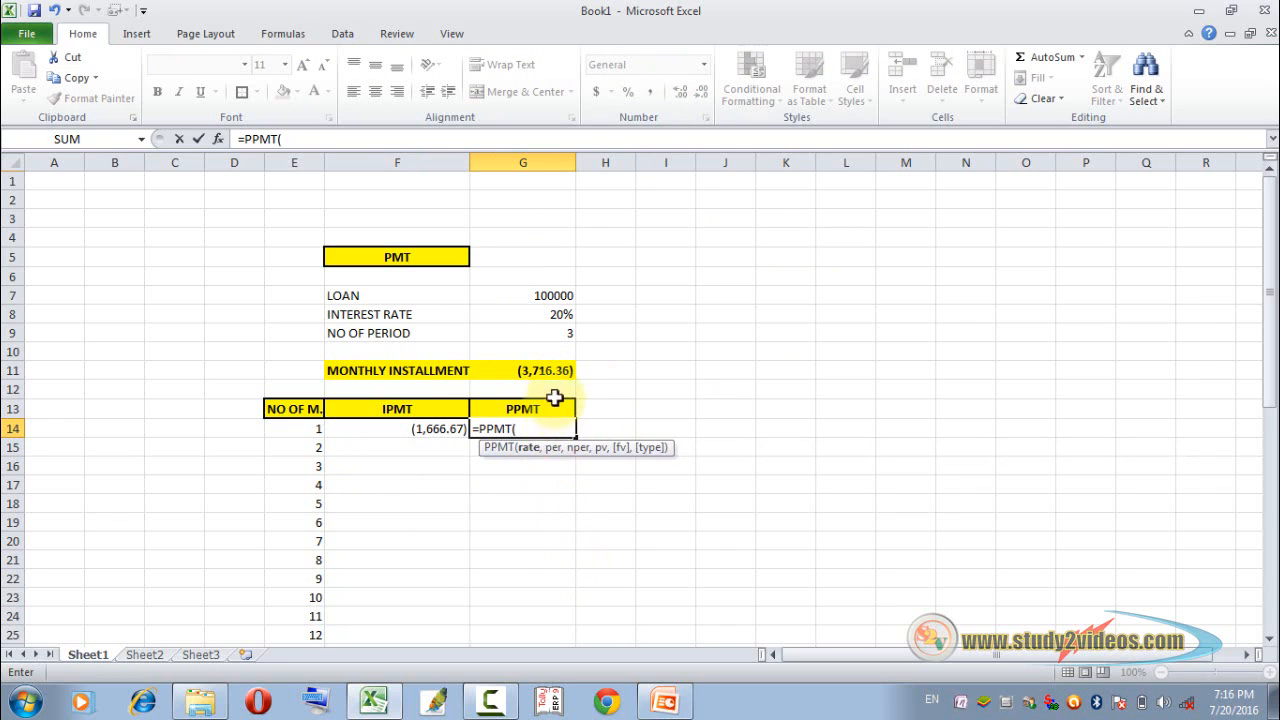
left_click(555, 316)
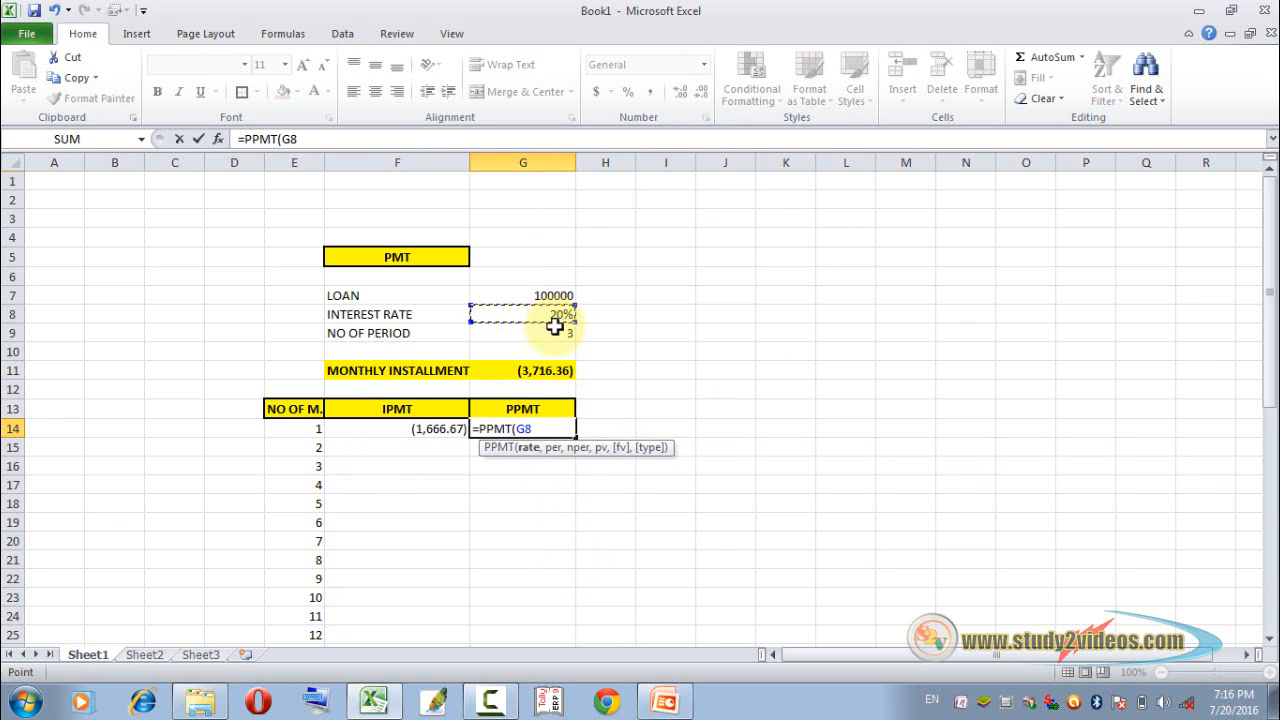
type("/12,")
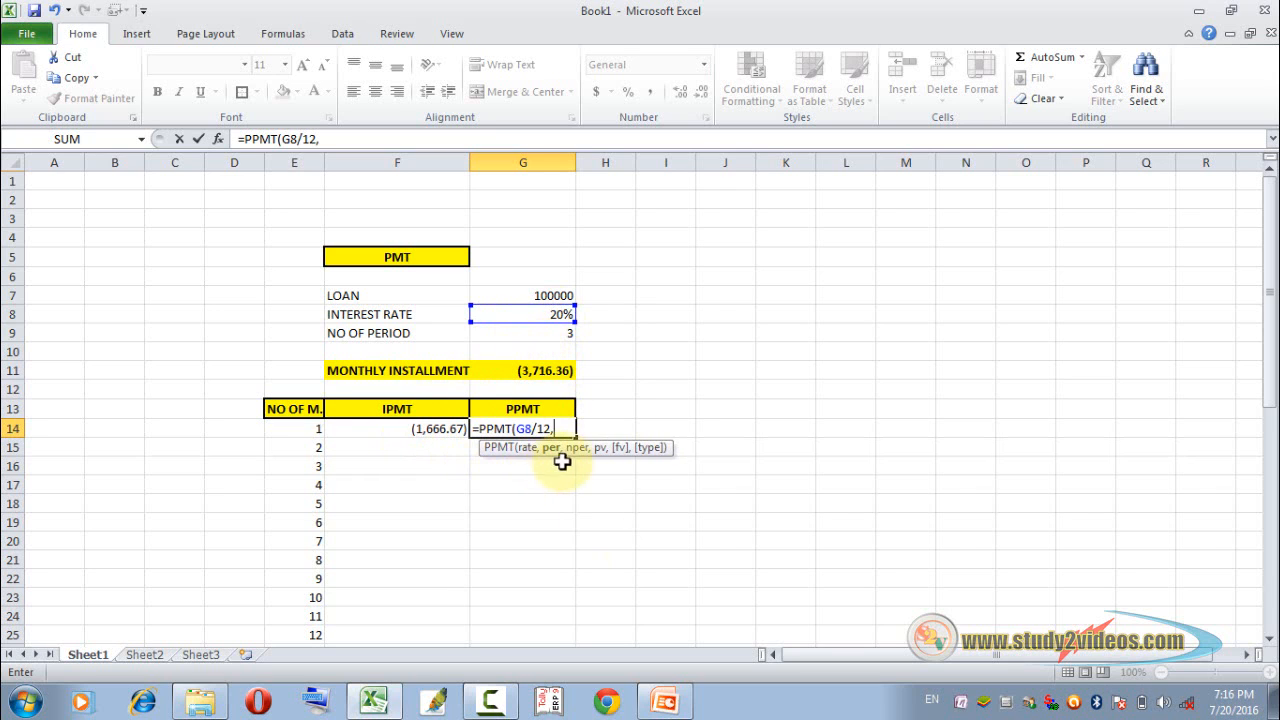
left_click(322, 432)
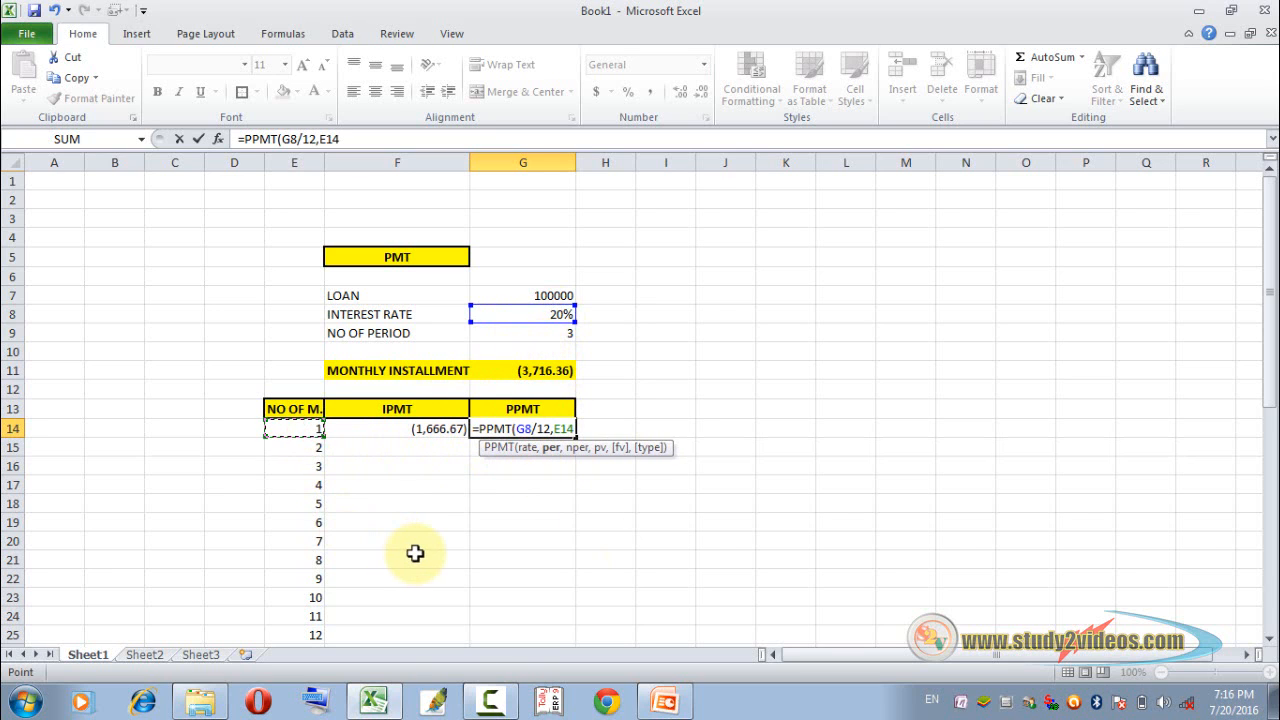
type(",")
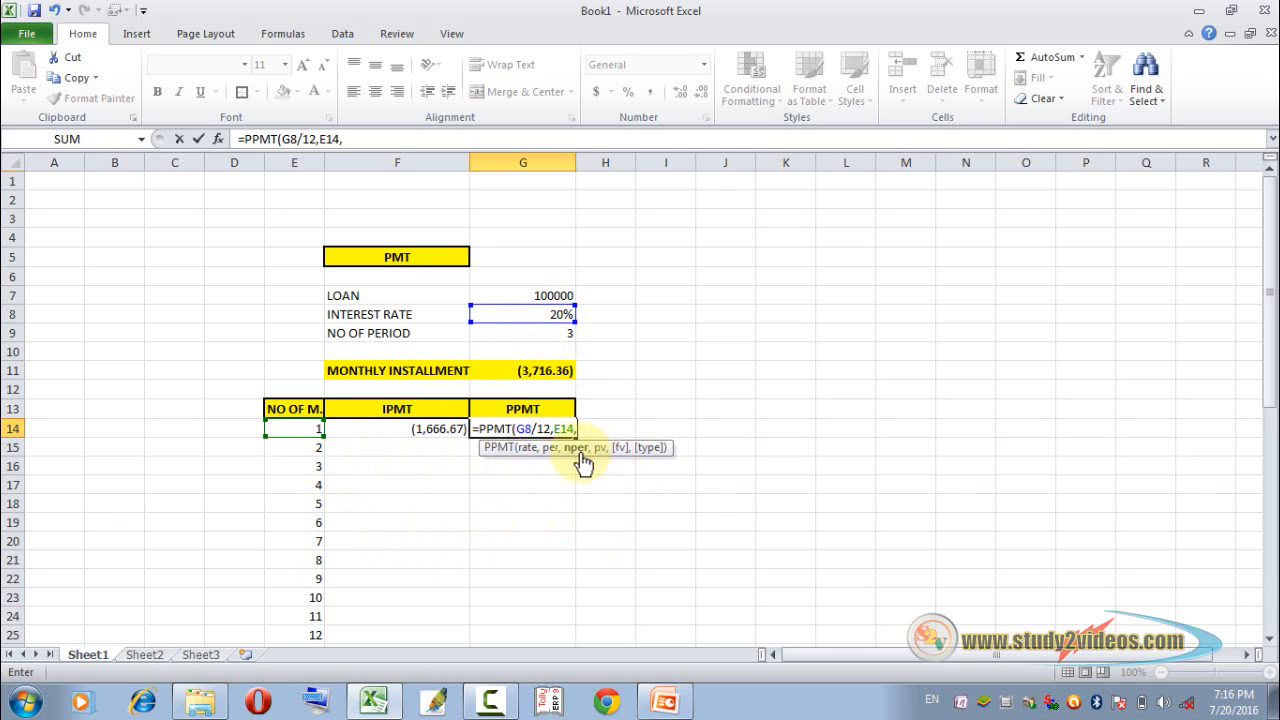
left_click(563, 334)
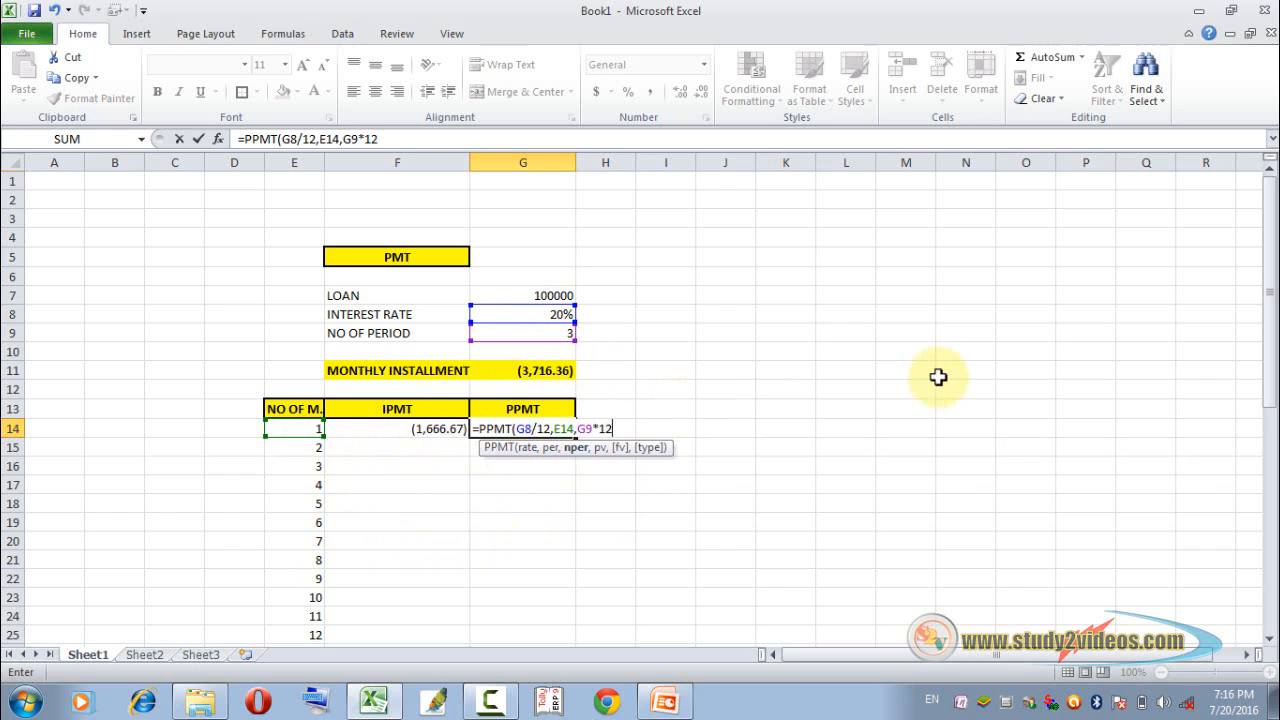
type("*12,")
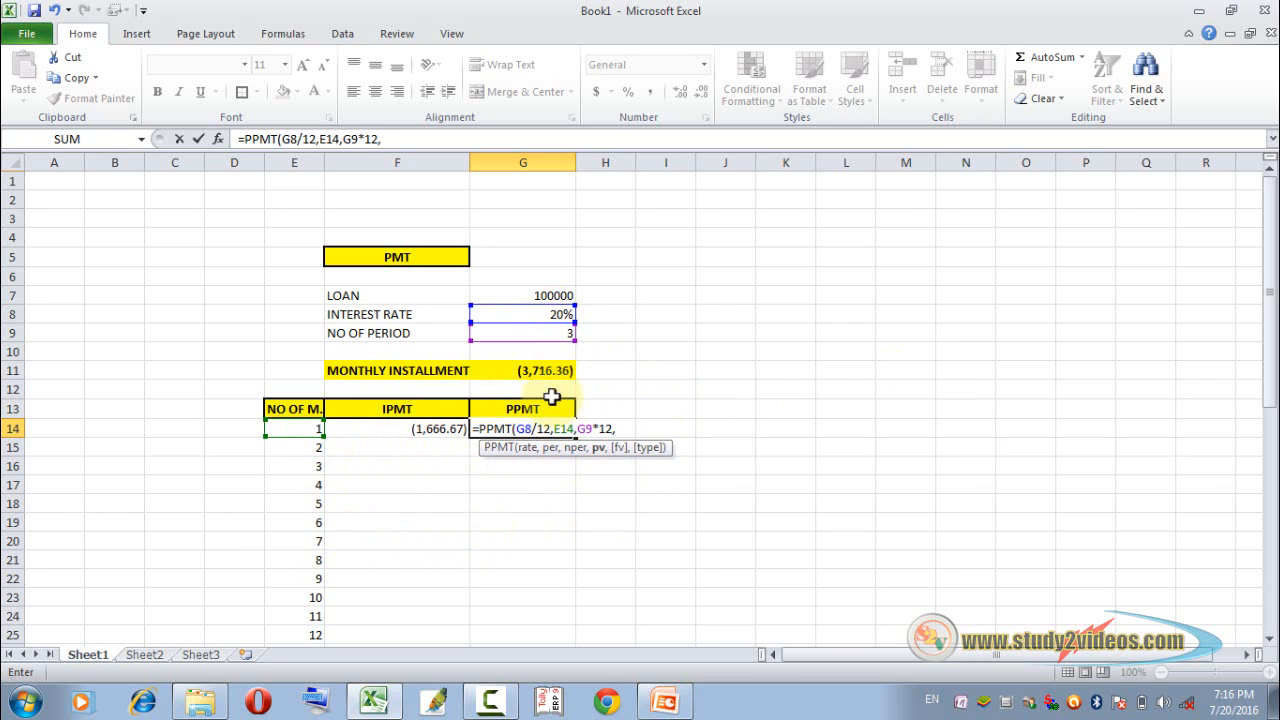
left_click(561, 292)
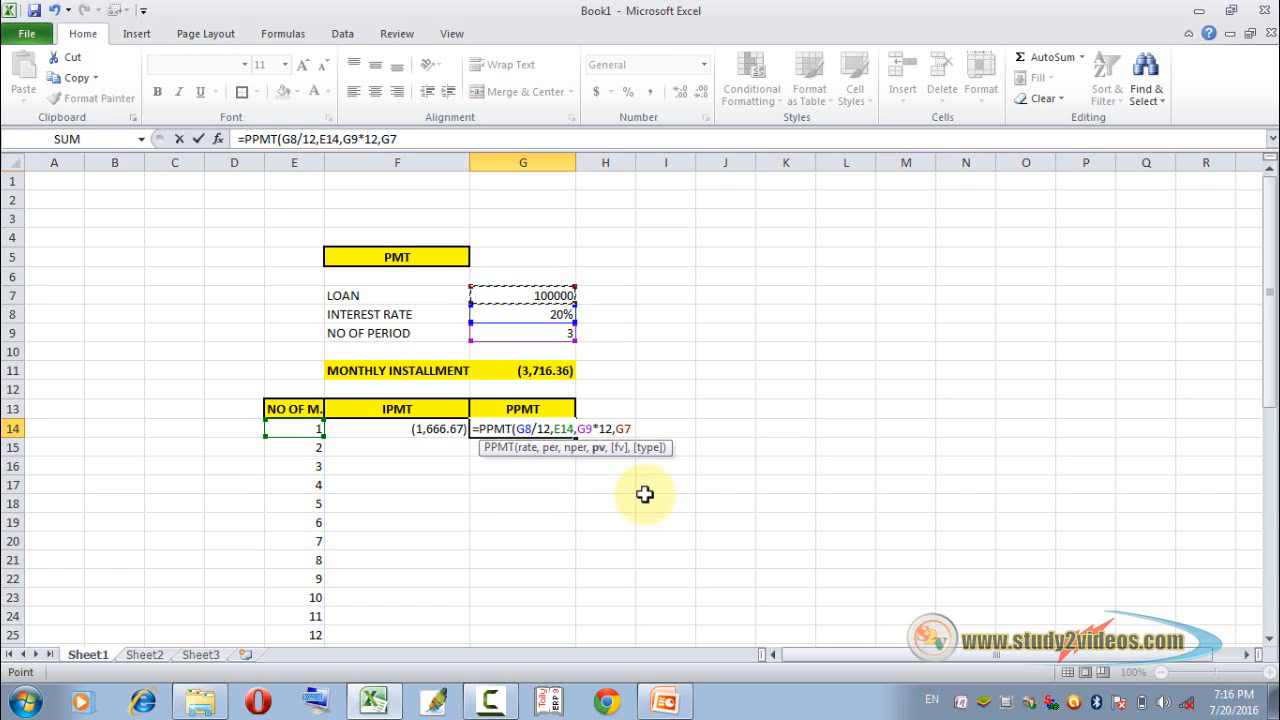
type(")")
key("Return")
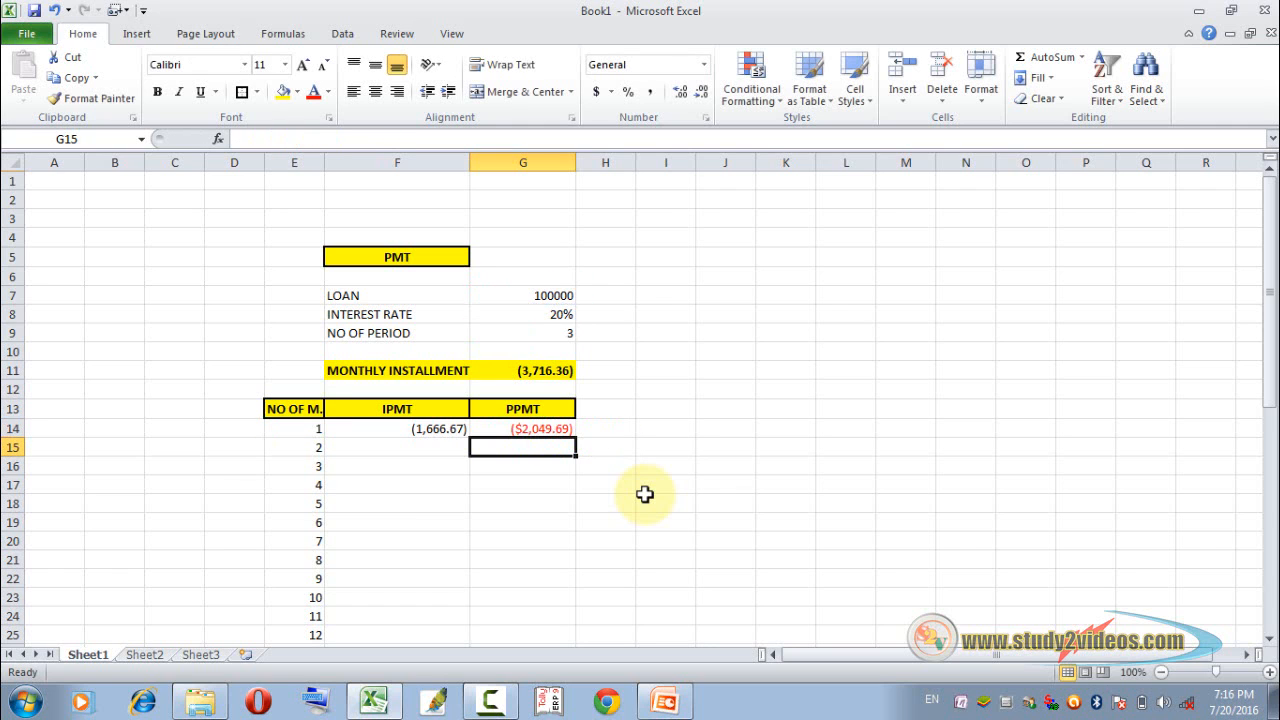
left_click(518, 428)
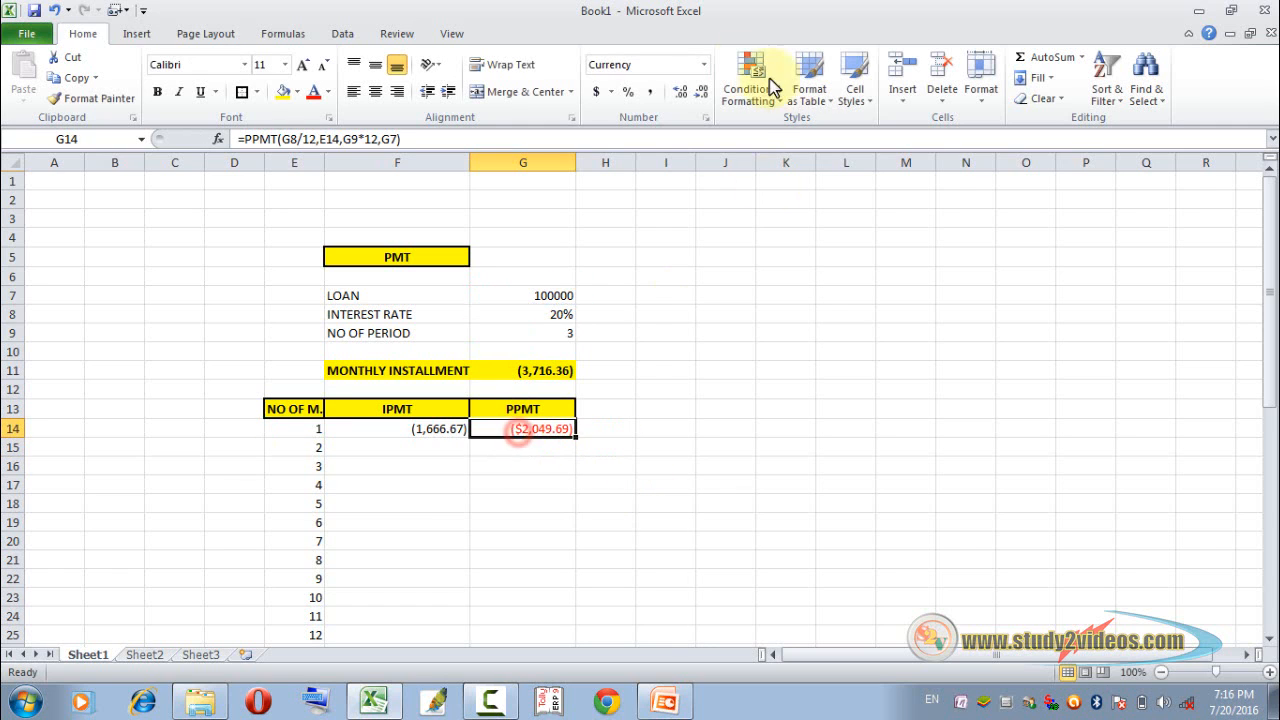
left_click(651, 91)
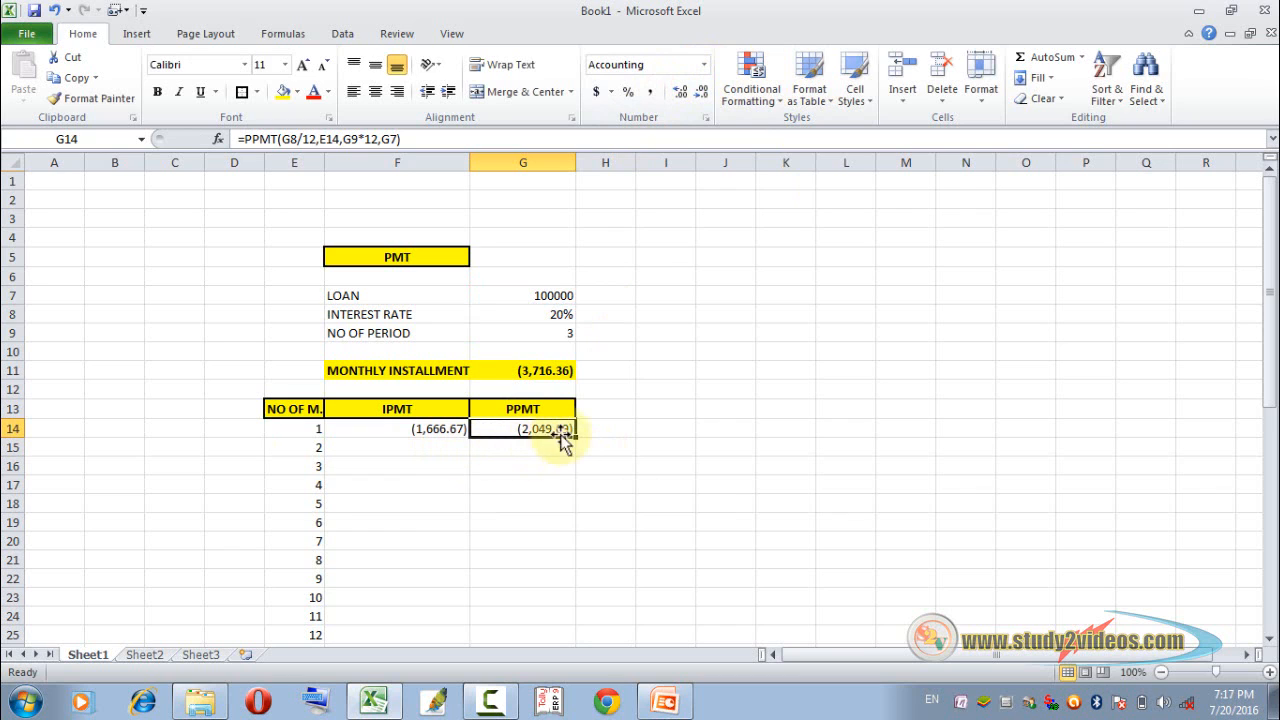
Add a TOTAL heading in H13, beside the PPMT heading
left_click(597, 408)
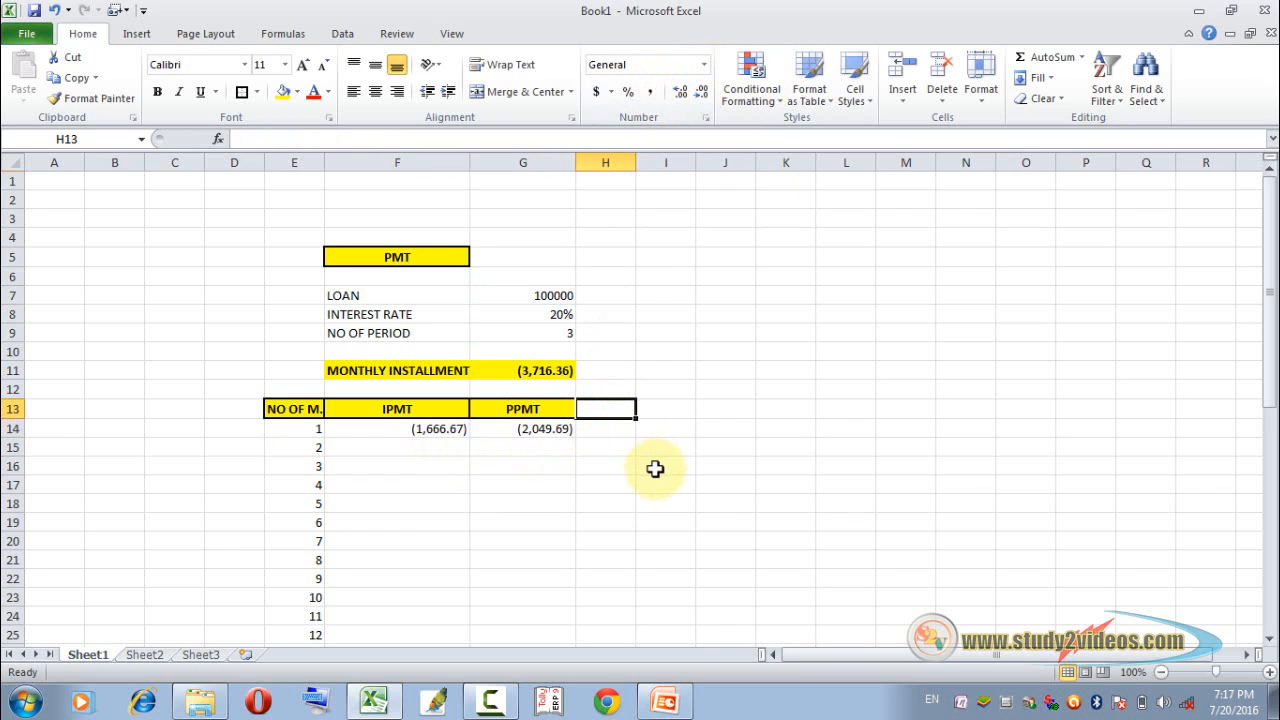
type("TO")
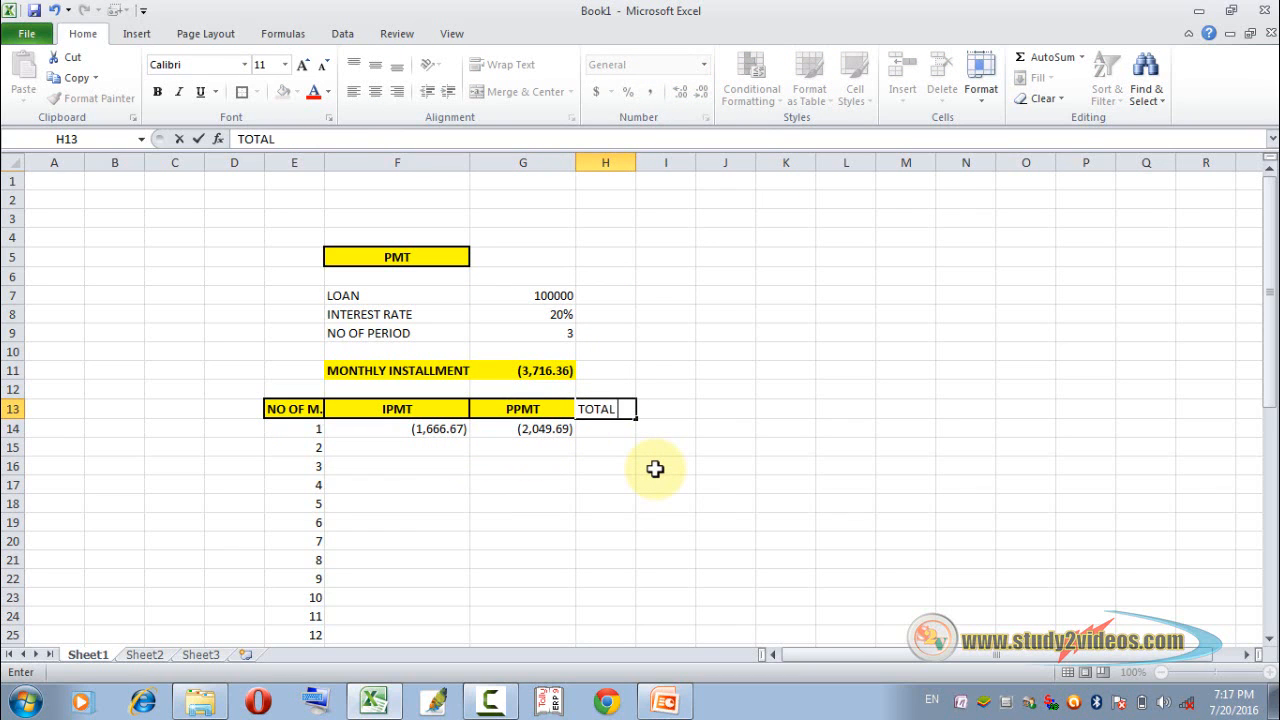
type("TAL")
Calculate the first month's total in H14 with =F14+G14
left_click(600, 426)
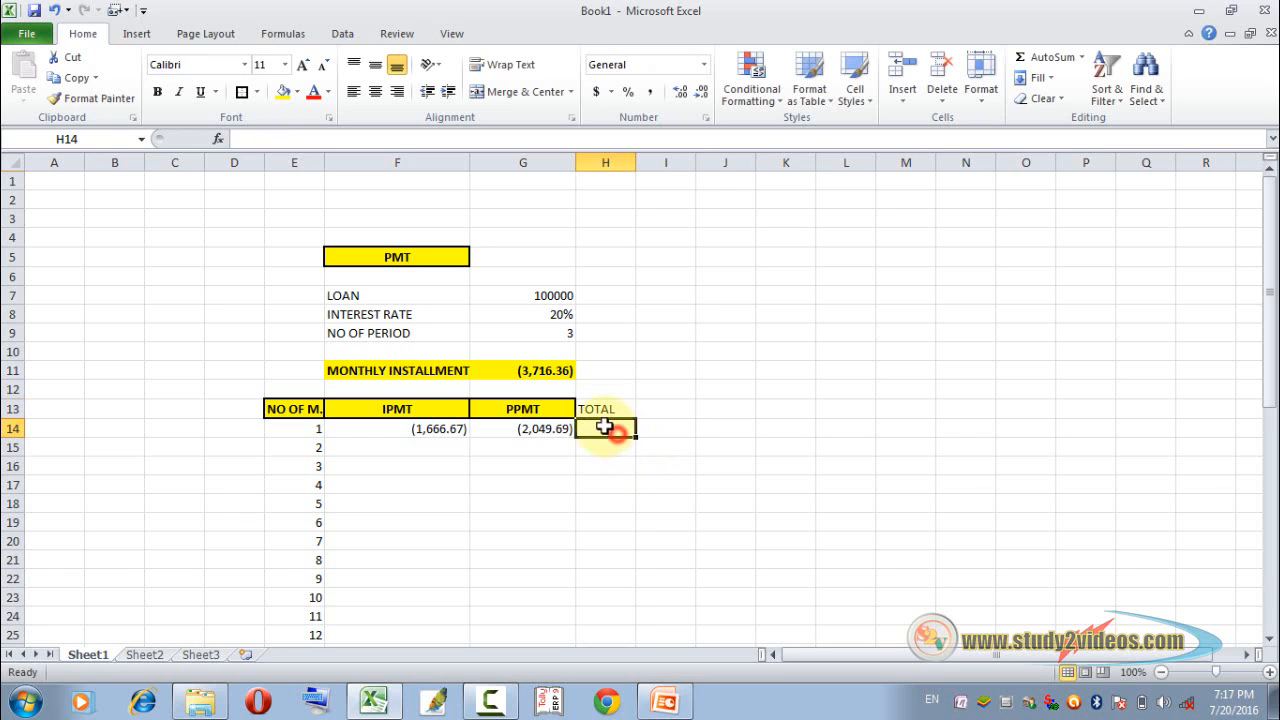
type("=")
left_click(451, 429)
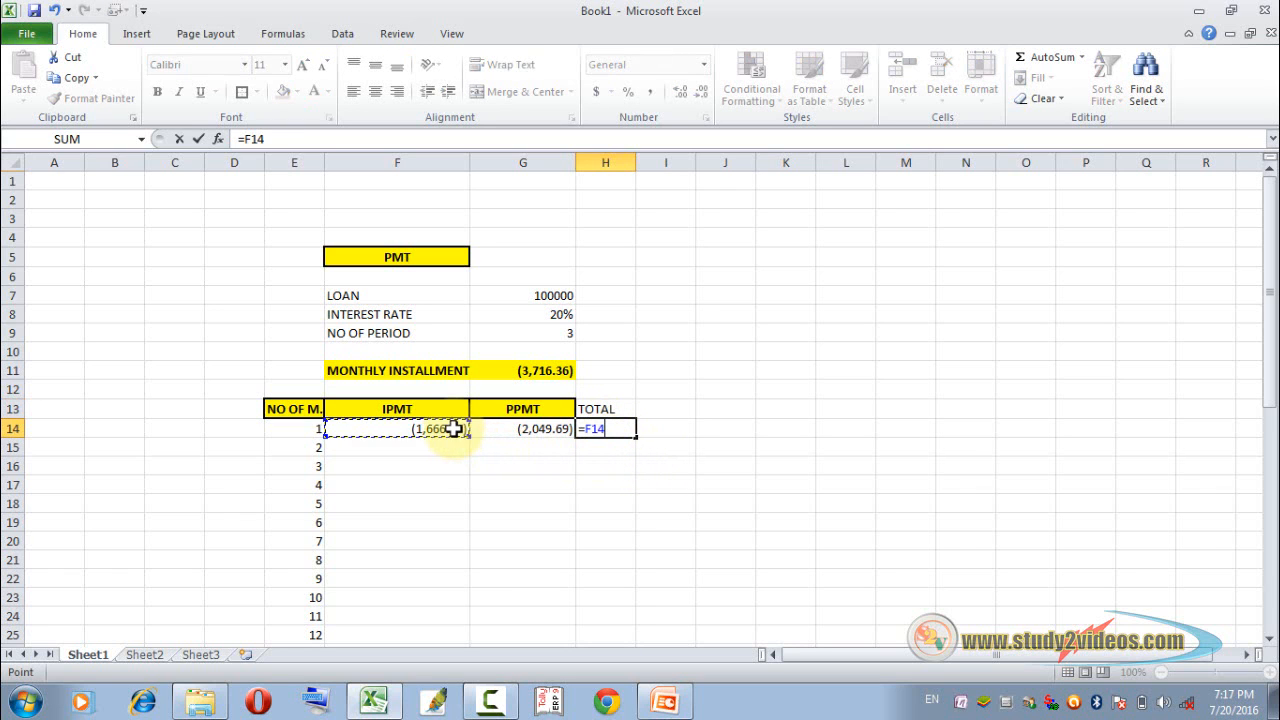
type("+")
left_click(453, 428)
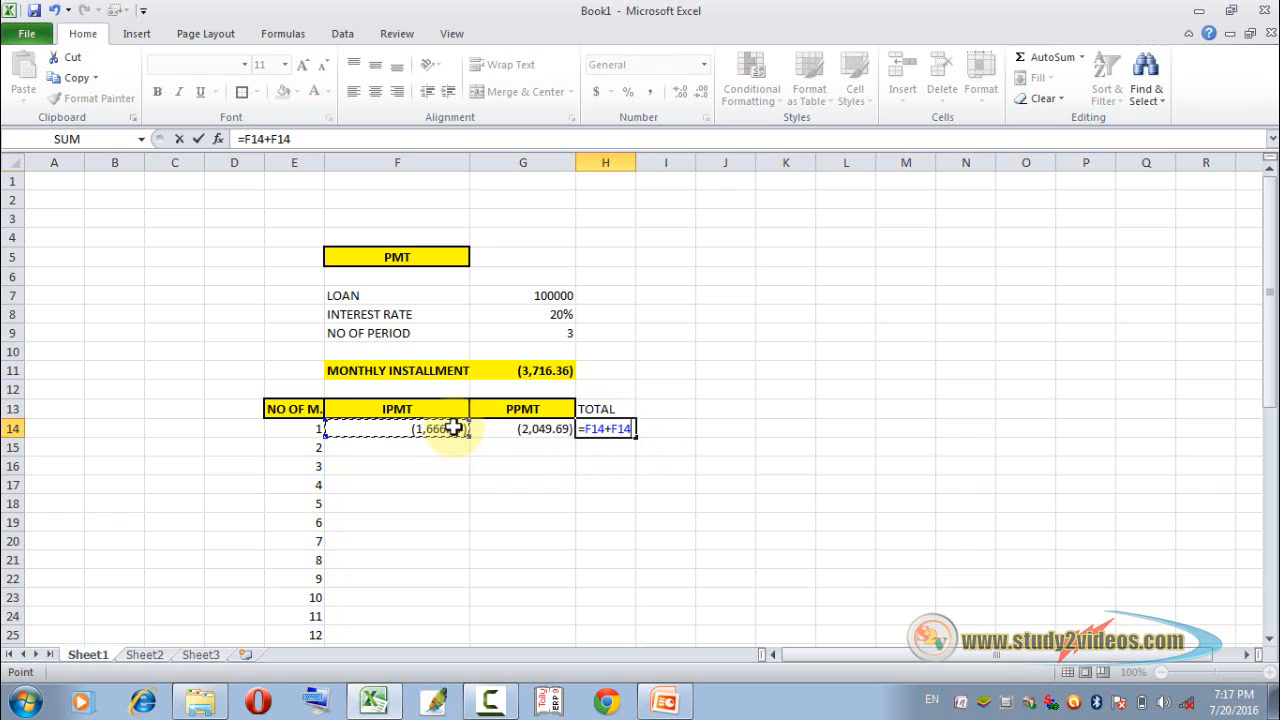
key("BackSpace")
key("BackSpace")
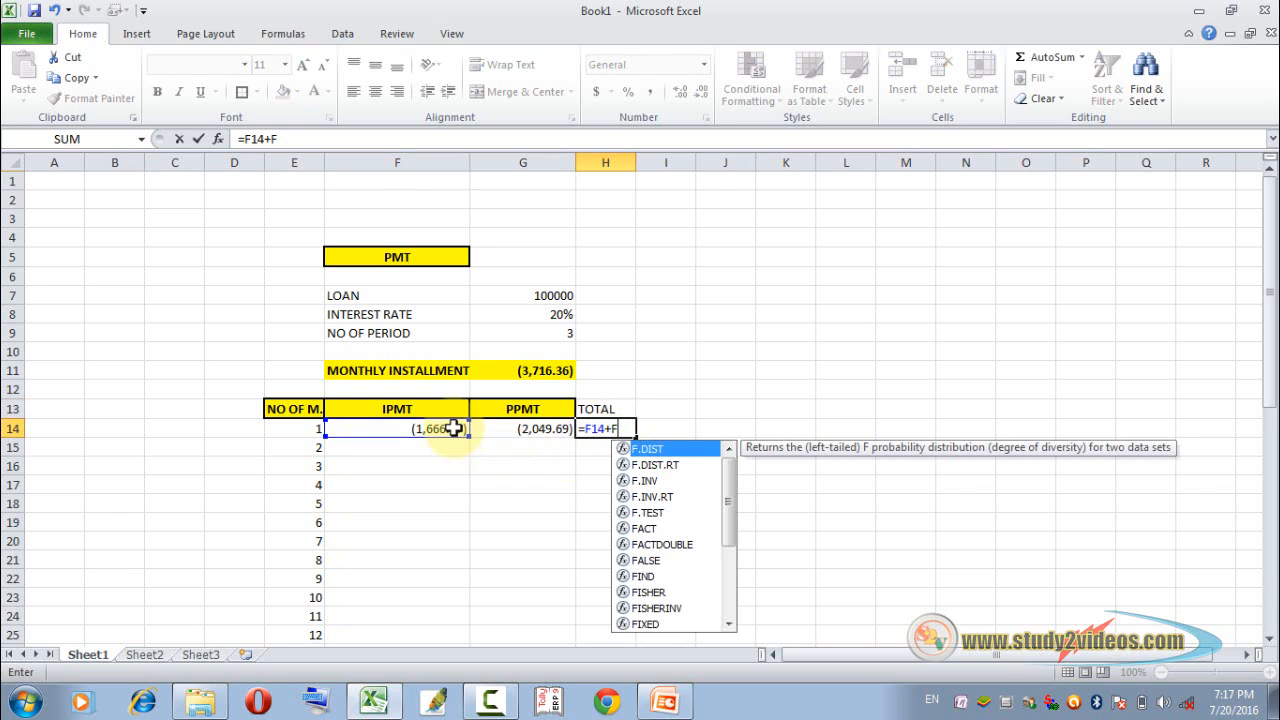
key("BackSpace")
left_click(555, 428)
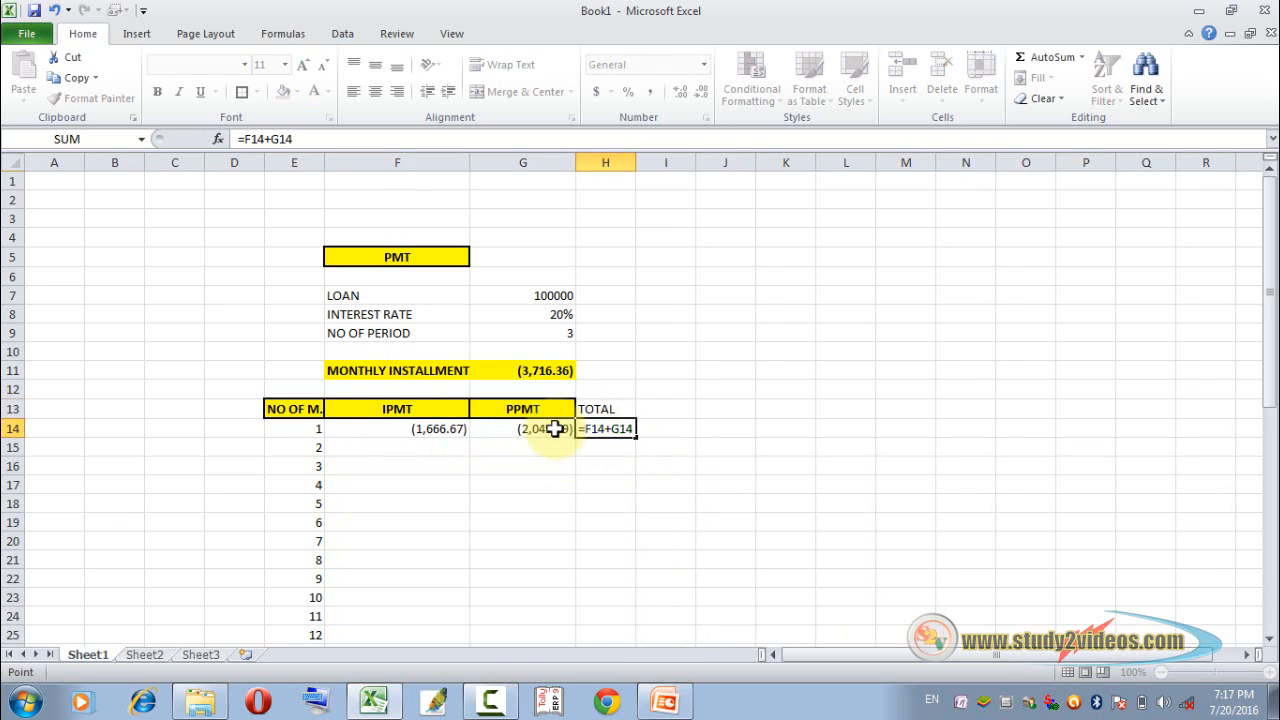
key("Return")
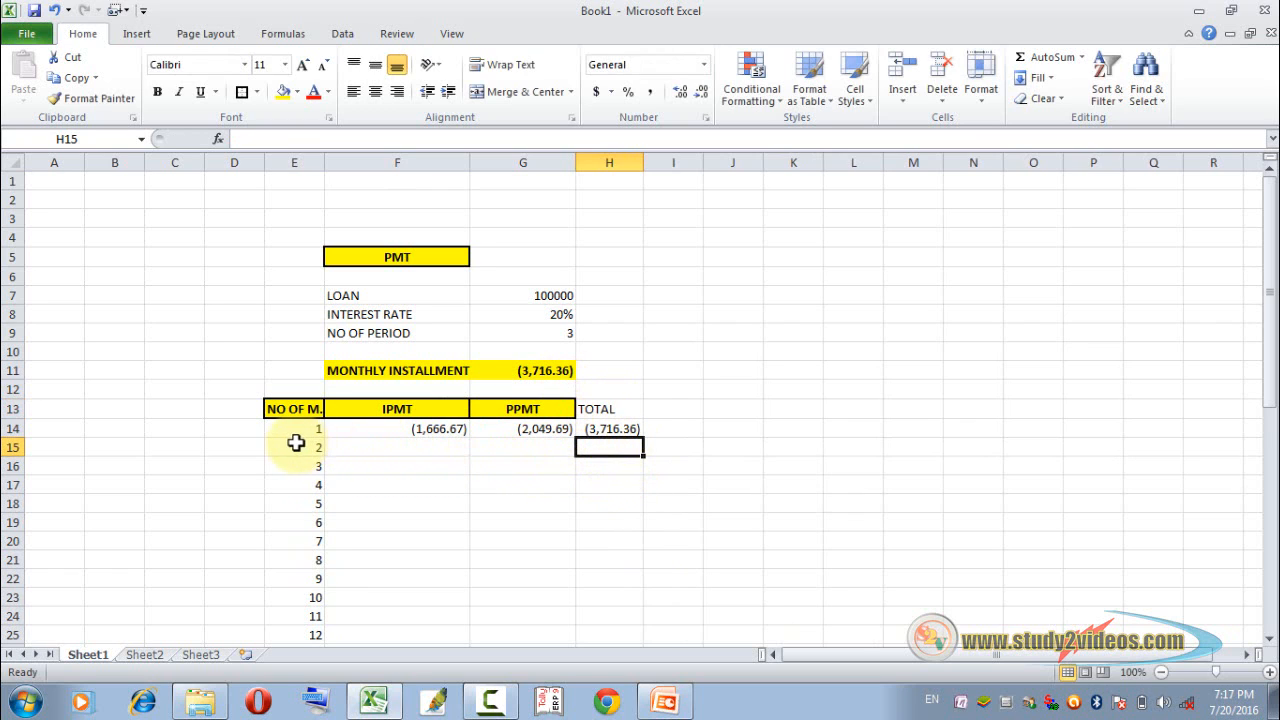
Fill the first month's formulas down their columns: IPMT to F19, PPMT to G18 and TOTAL to H17
left_click(400, 430)
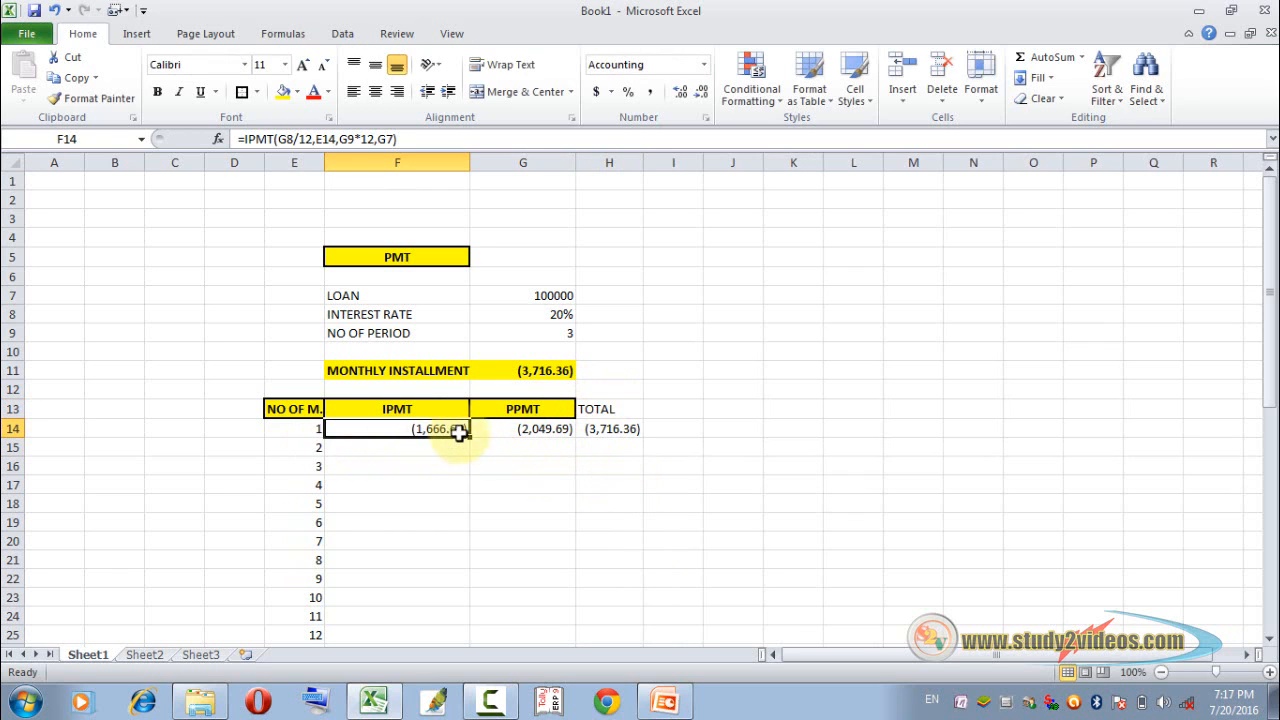
left_click(528, 429)
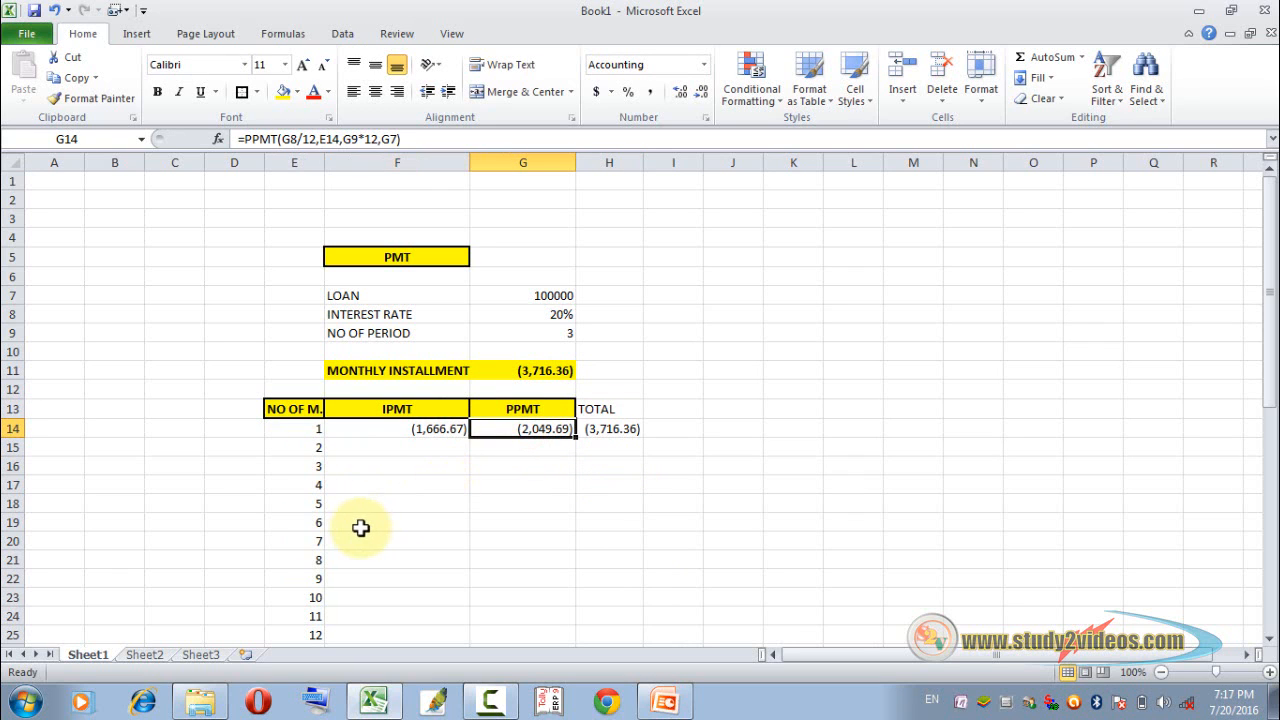
left_click(516, 462)
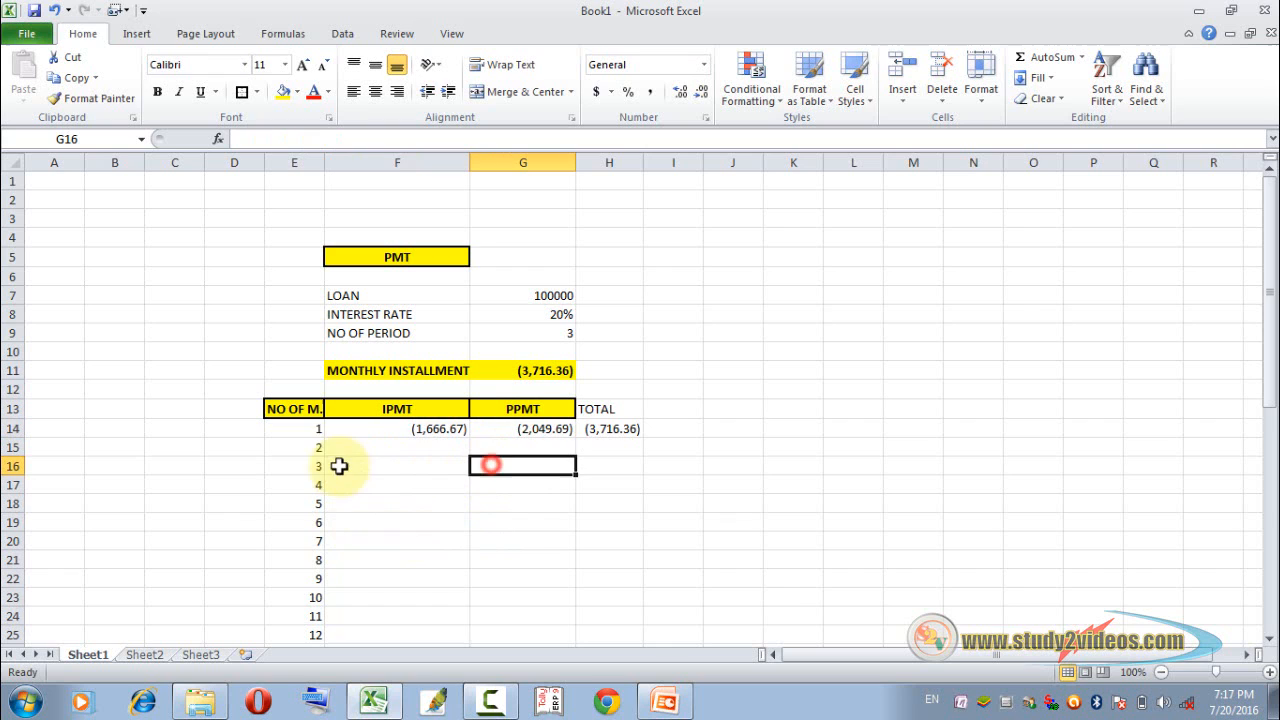
left_click(373, 450)
left_click(445, 432)
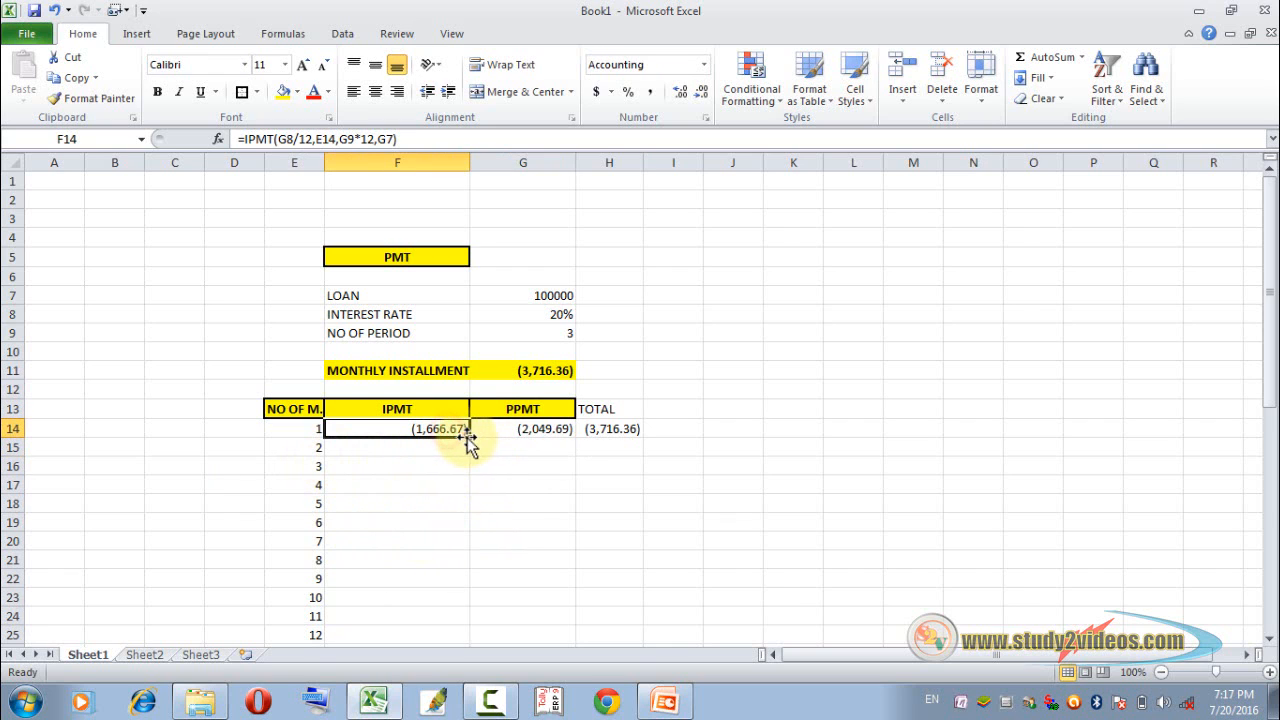
left_click_drag(468, 437, 472, 528)
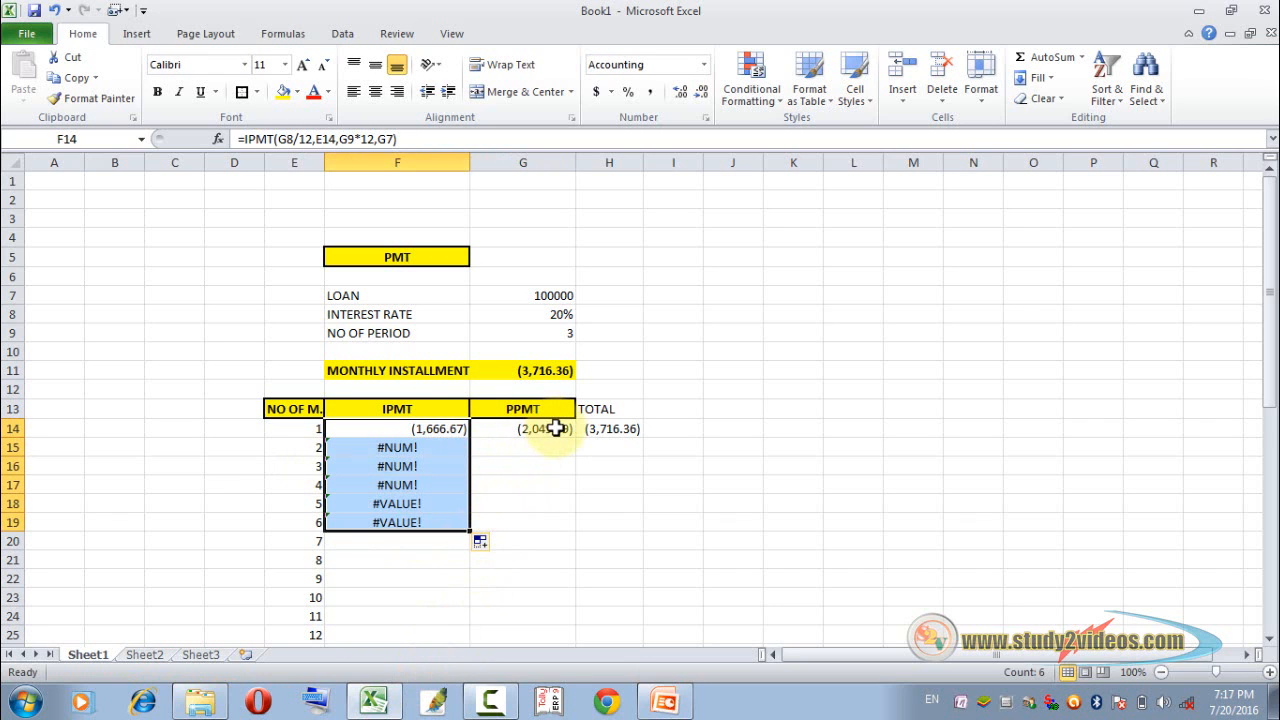
left_click(555, 428)
left_click_drag(574, 436, 608, 503)
left_click(636, 428)
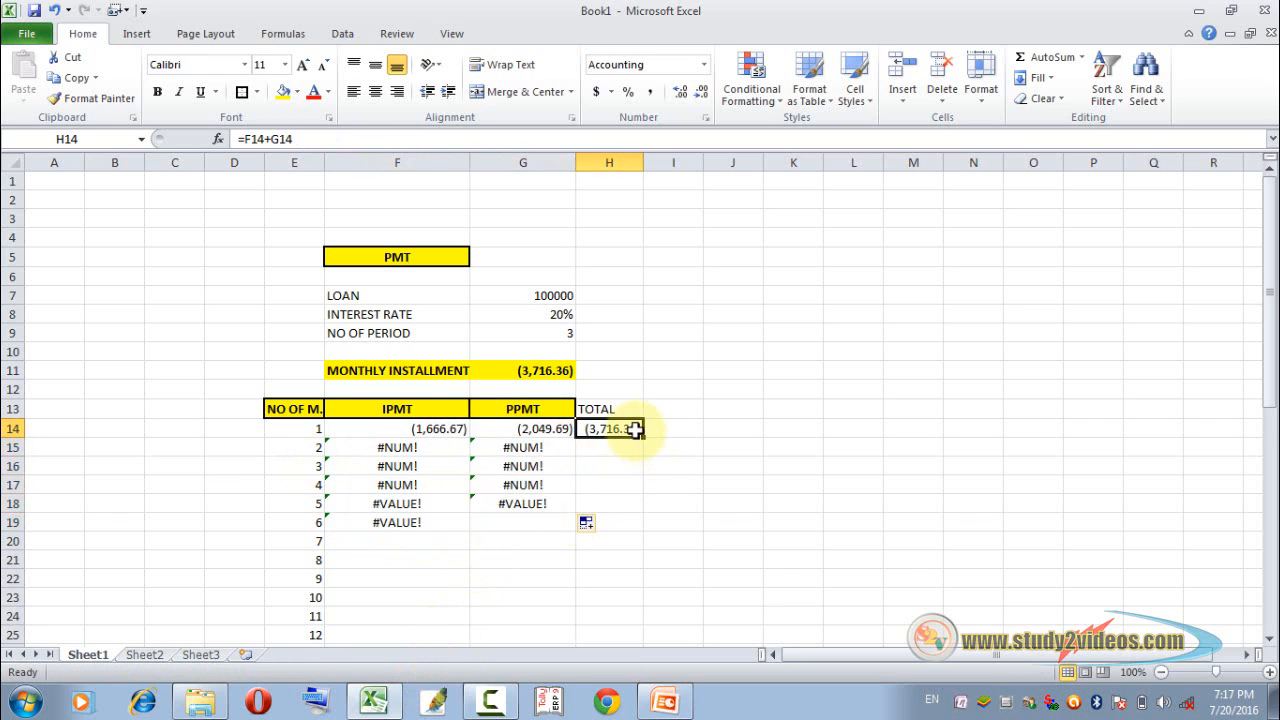
left_click_drag(641, 437, 646, 488)
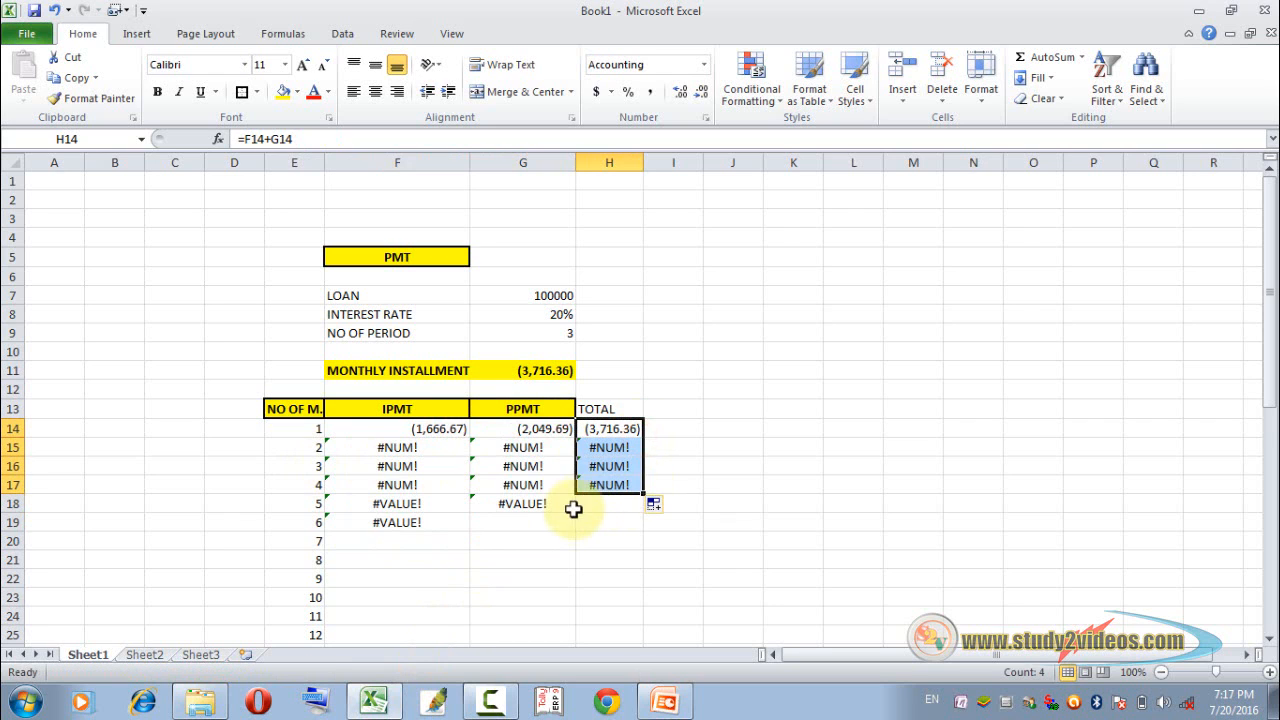
left_click(609, 540)
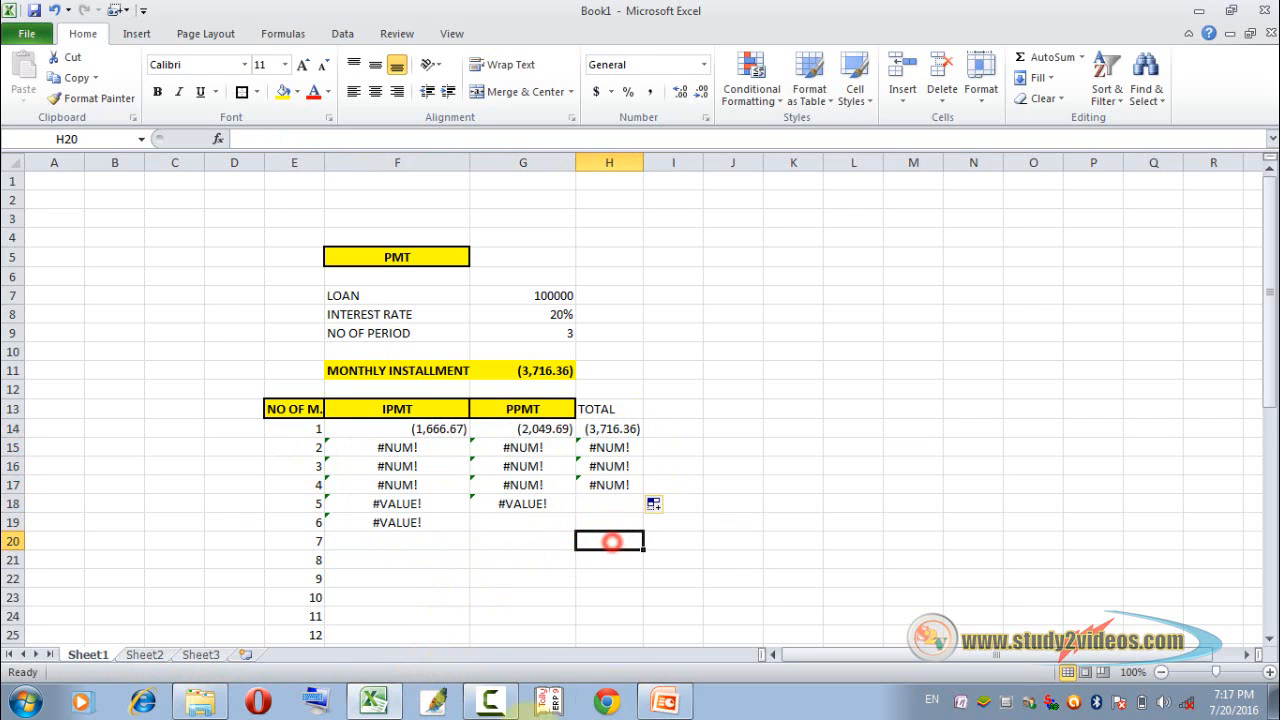
Examine which cells the IPMT formulas in F14 through F17 refer to, leaving each formula as it is
left_click(432, 432)
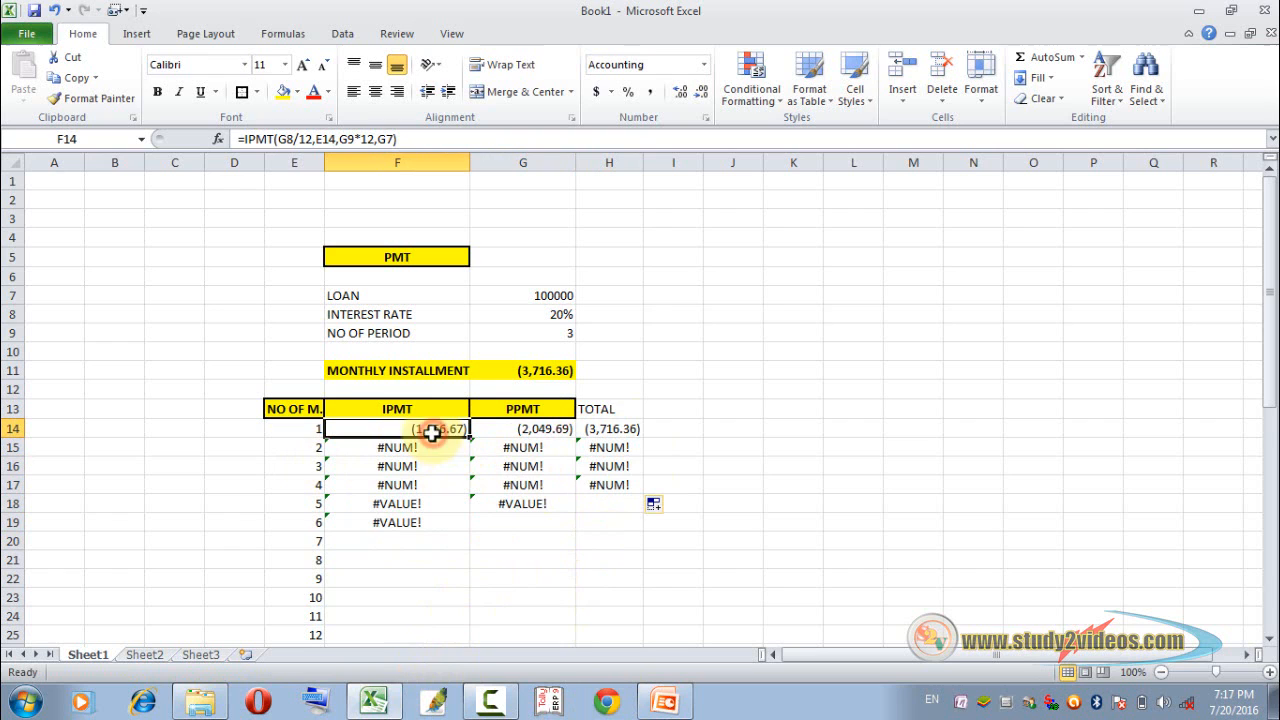
double_click(405, 428)
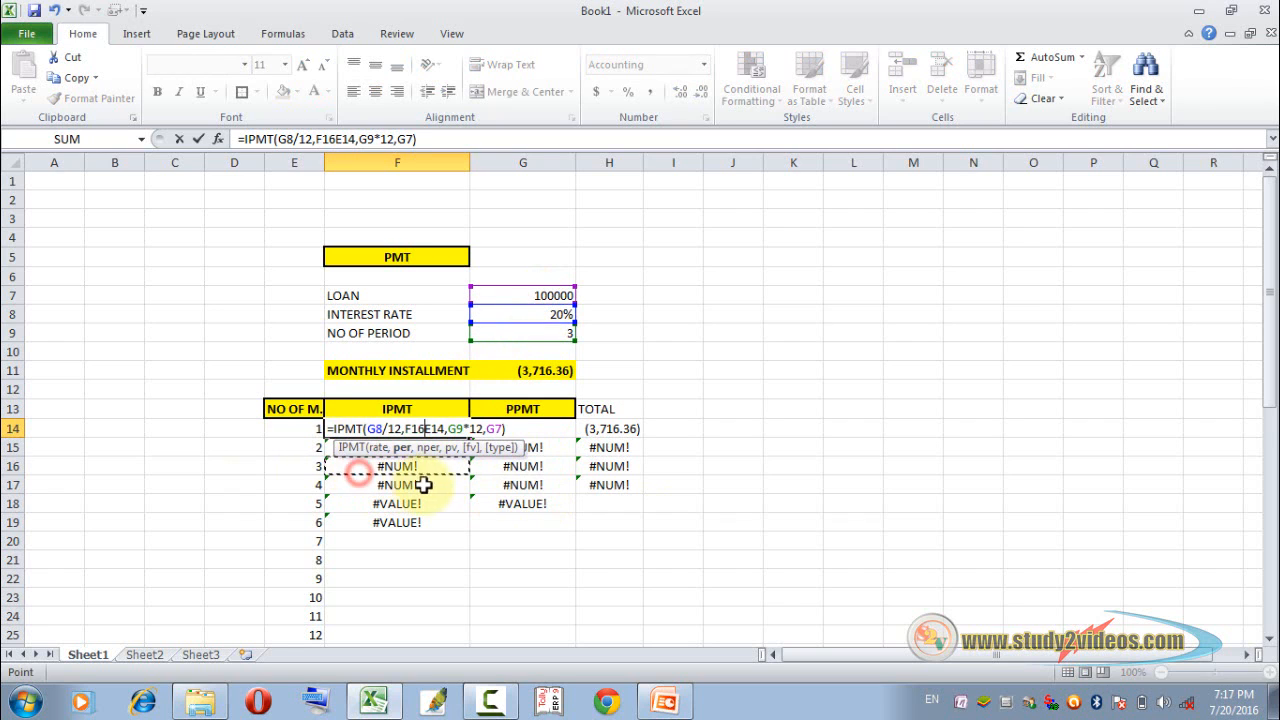
key("ctrl+Return")
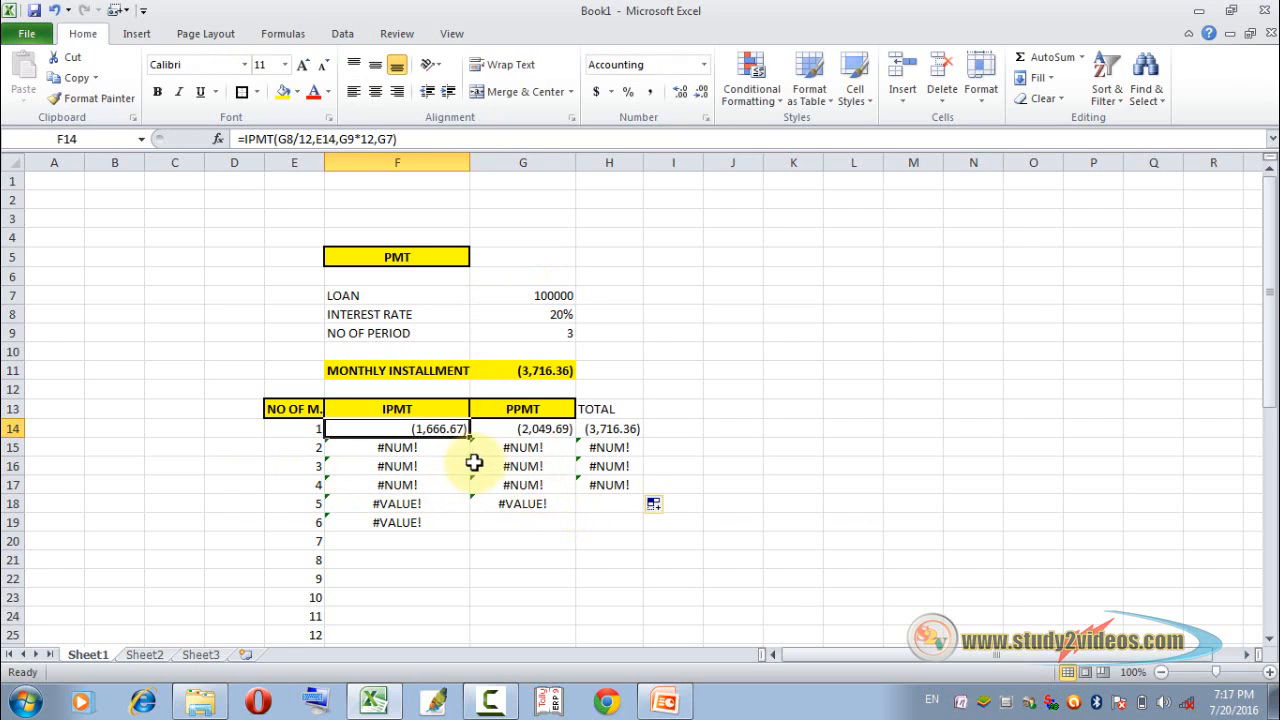
left_click(405, 448)
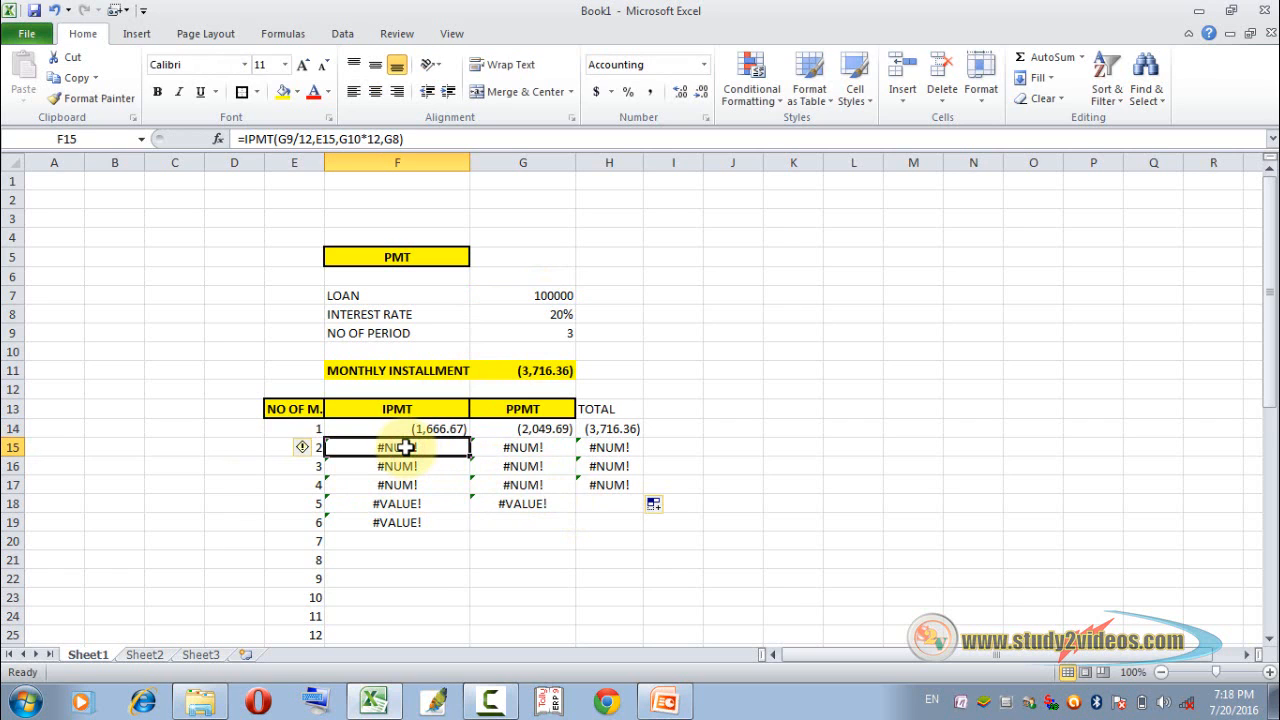
double_click(405, 448)
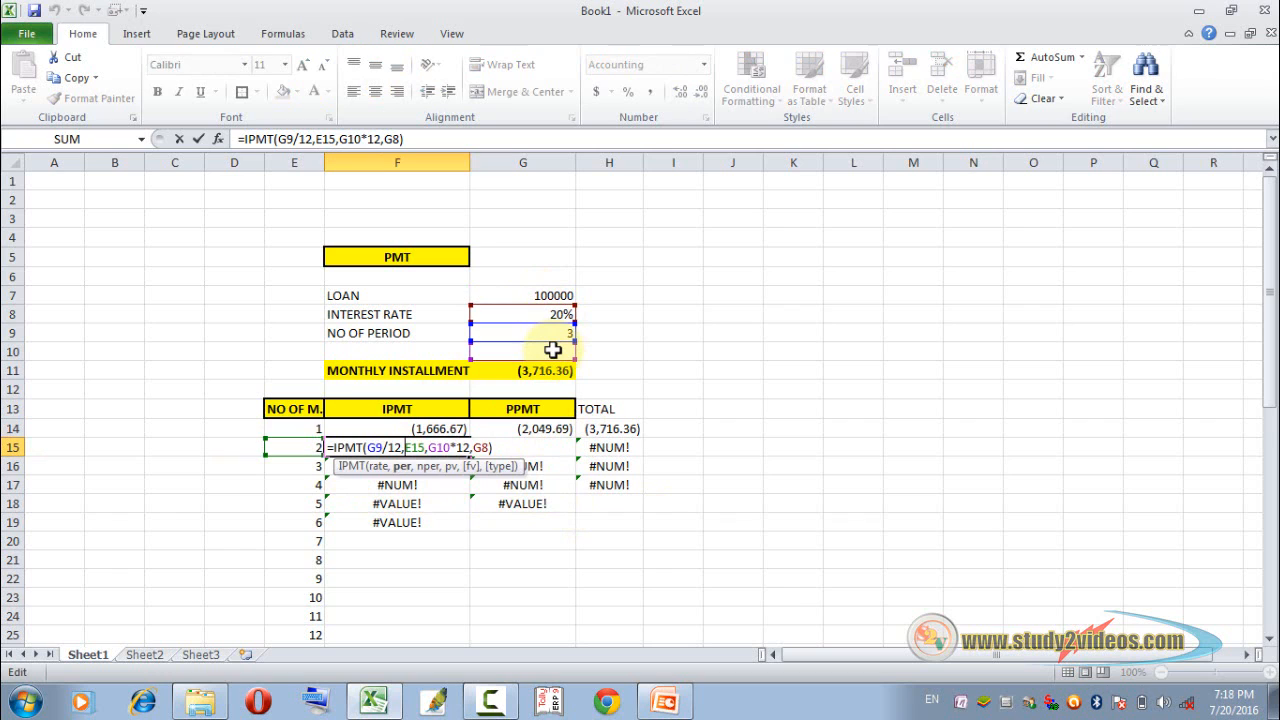
key("Escape")
left_click(425, 466)
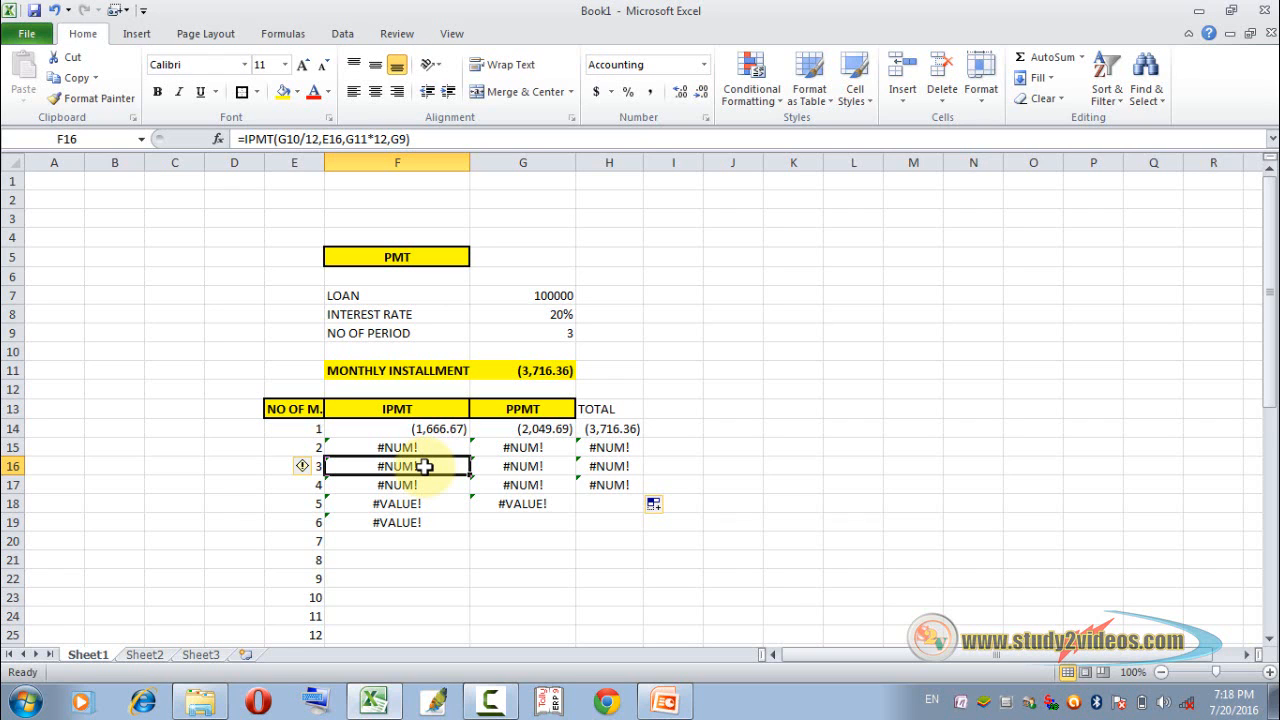
double_click(425, 466)
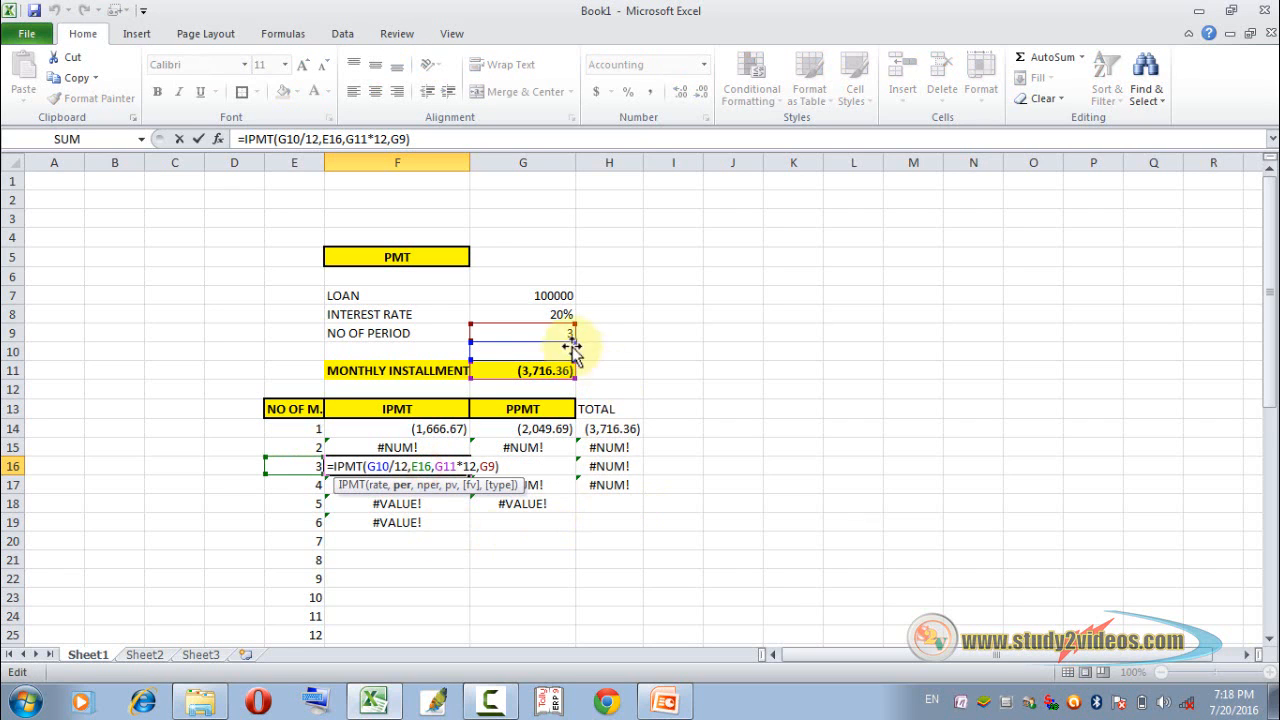
key("Escape")
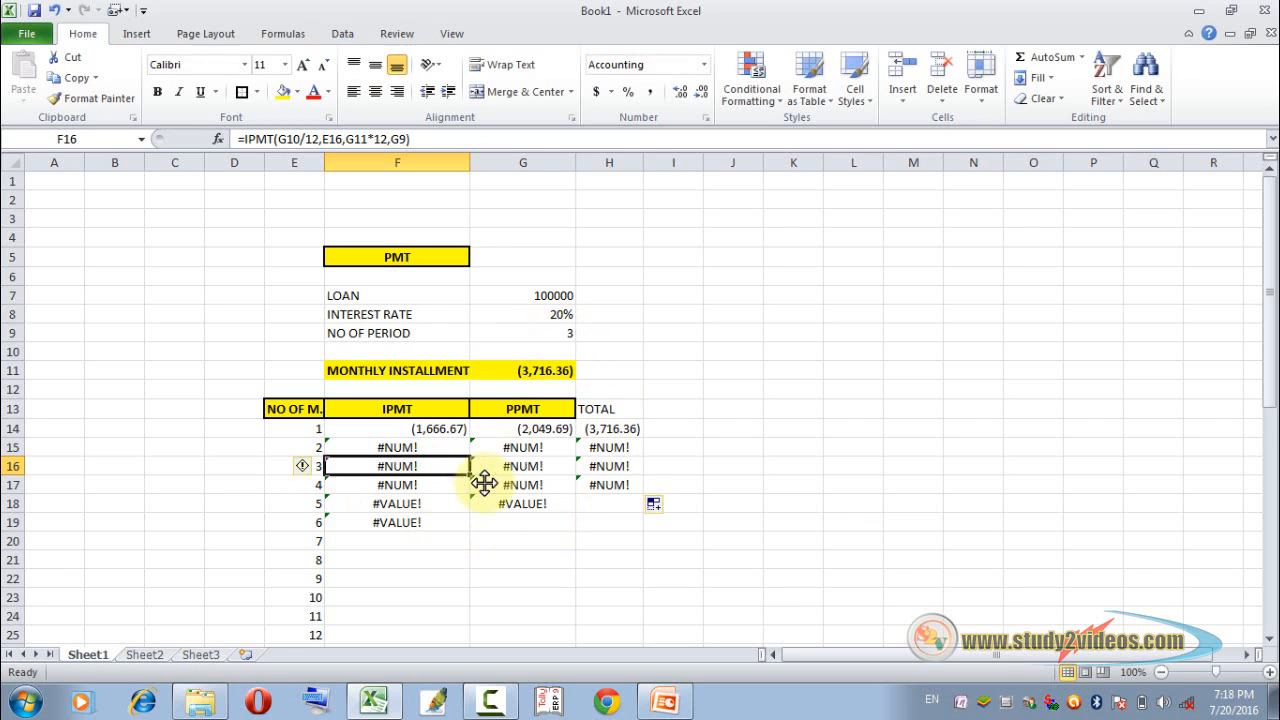
left_click(423, 486)
double_click(423, 486)
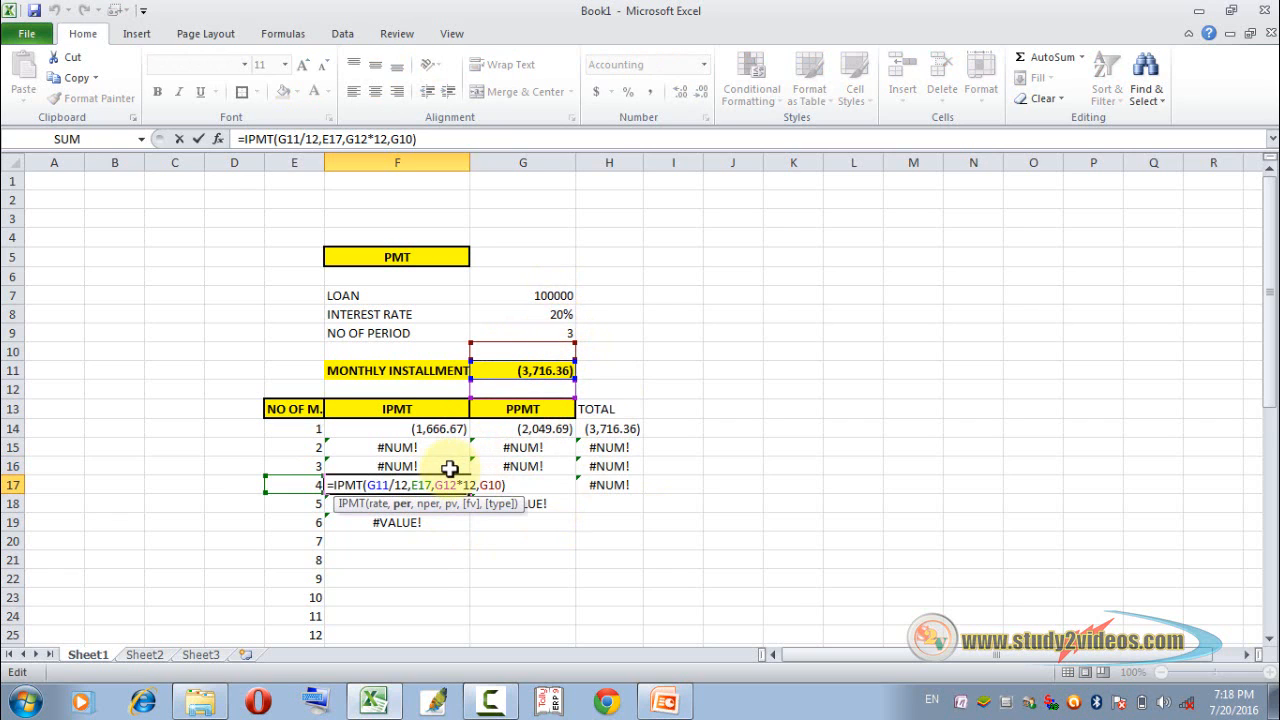
key("ctrl+Return")
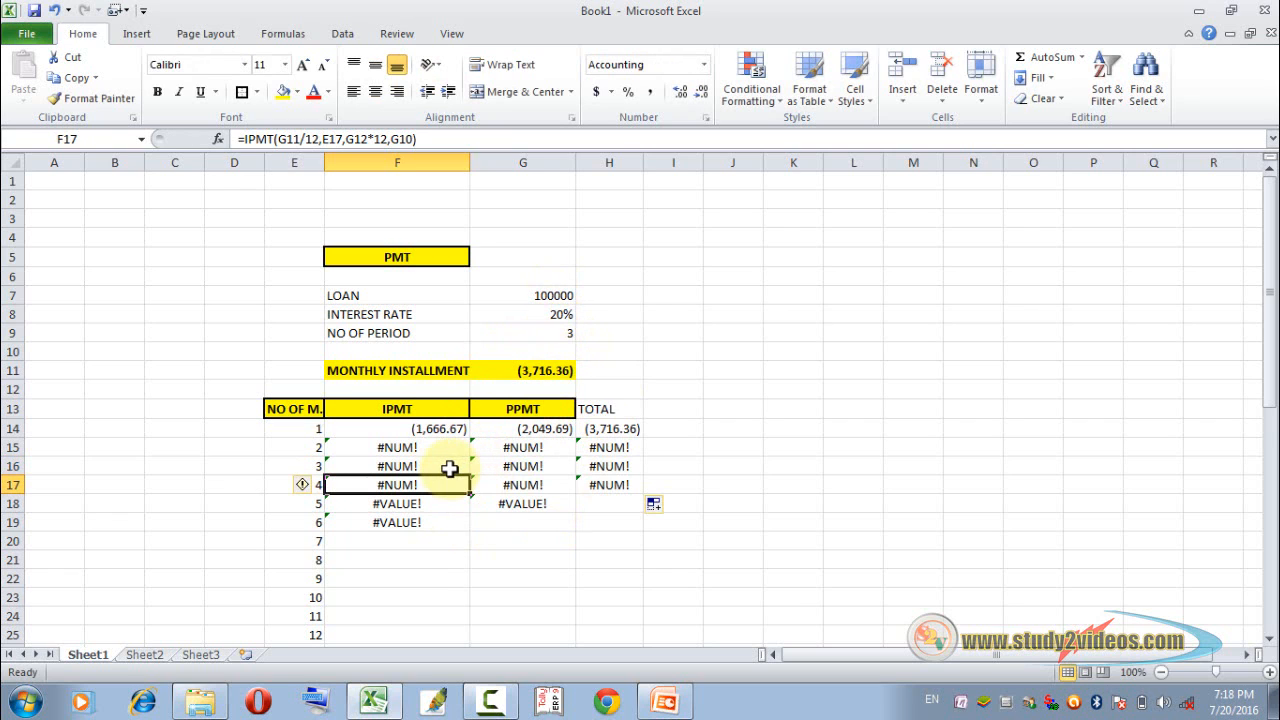
Clear the filled-down IPMT, PPMT and TOTAL formulas from F15:H19
left_click(400, 446)
left_click_drag(452, 453, 606, 525)
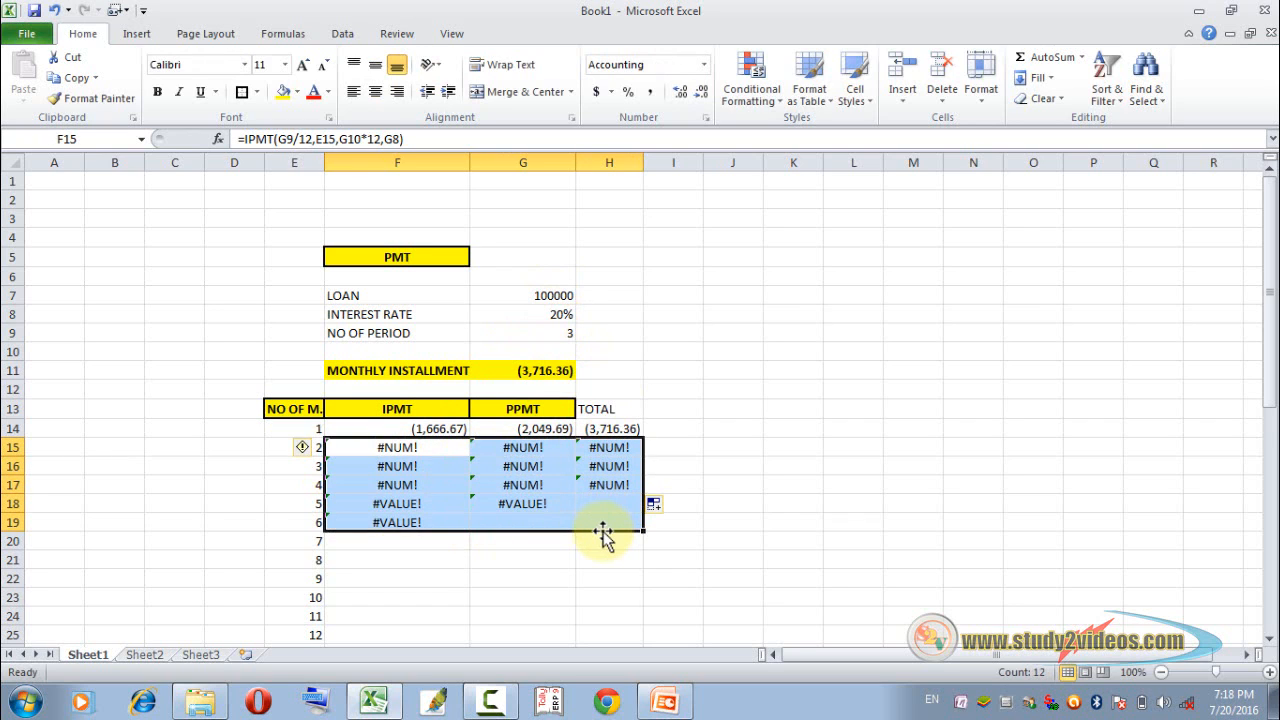
key("Delete")
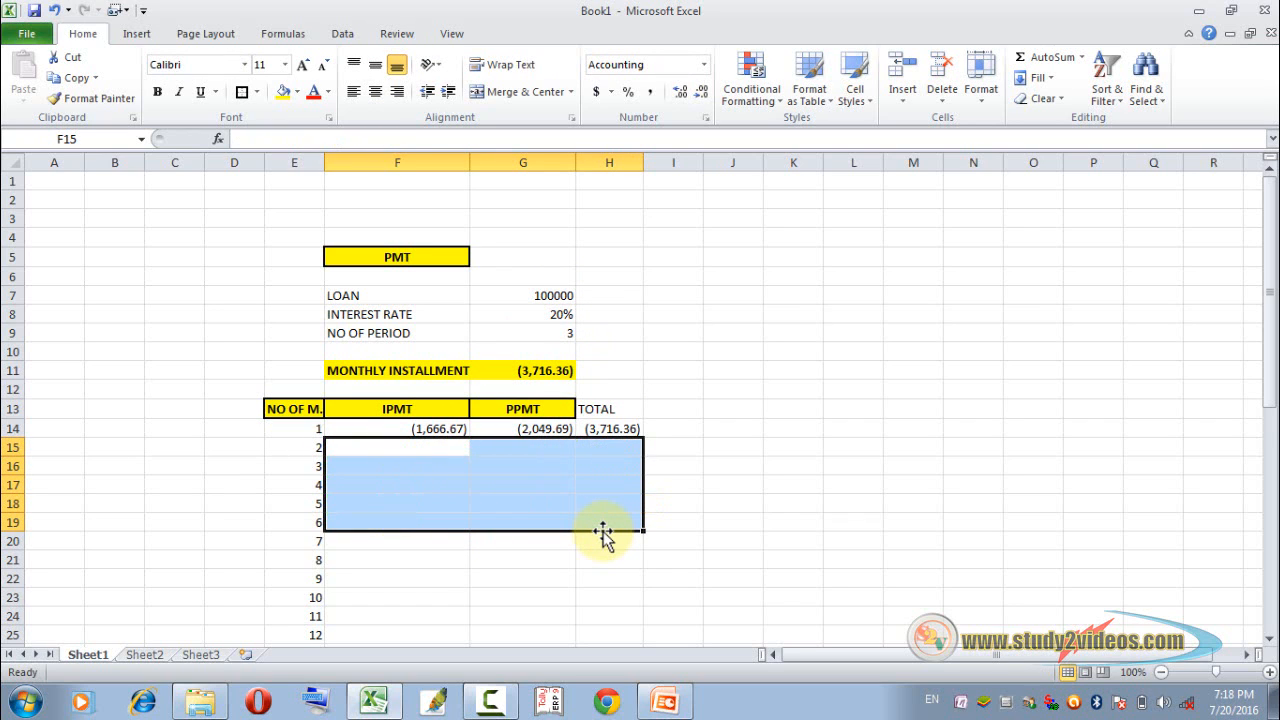
left_click(448, 455)
Recheck the IPMT formula in F14 and clear the first month's IPMT, PPMT and TOTAL formulas from F14:H14
left_click(432, 428)
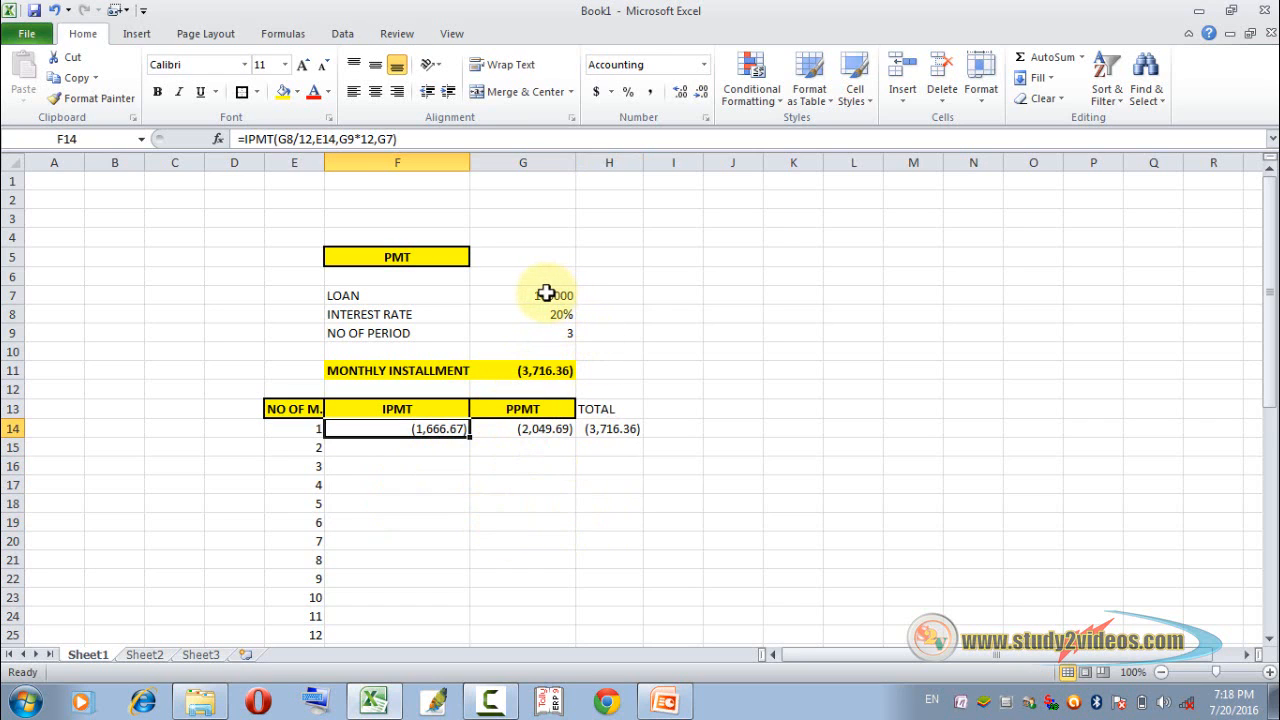
left_click(428, 449)
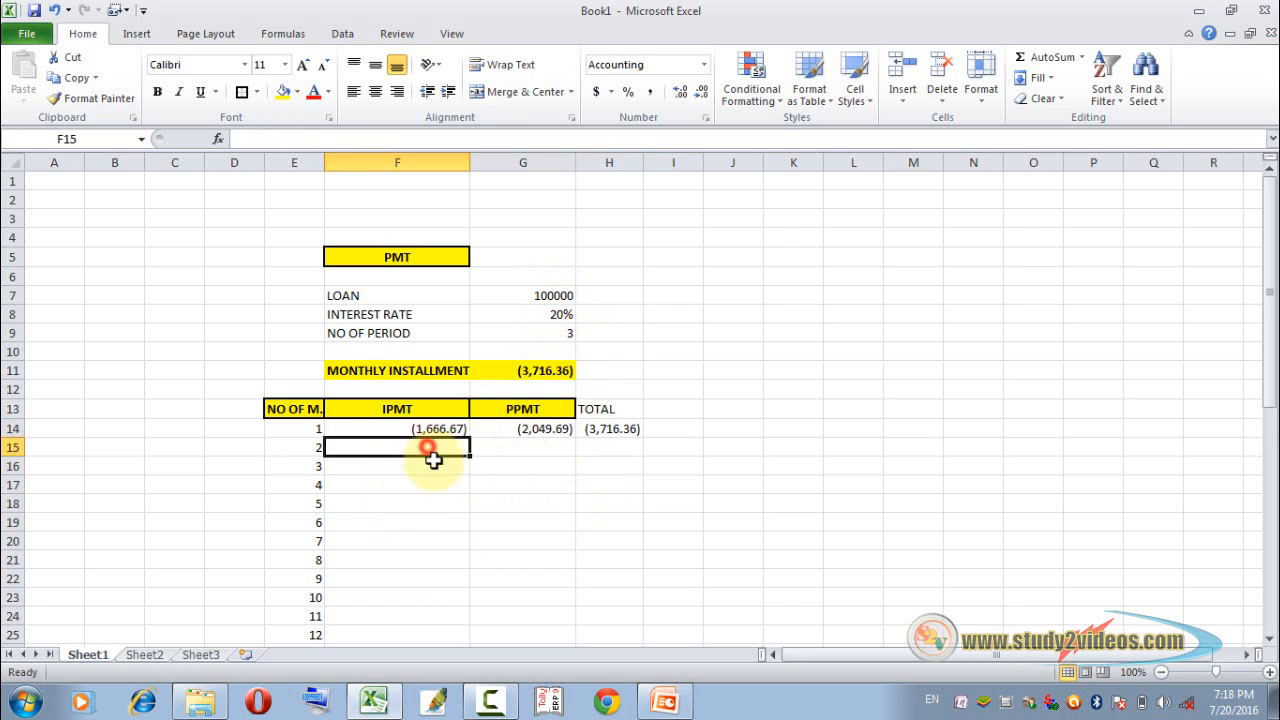
left_click(433, 428)
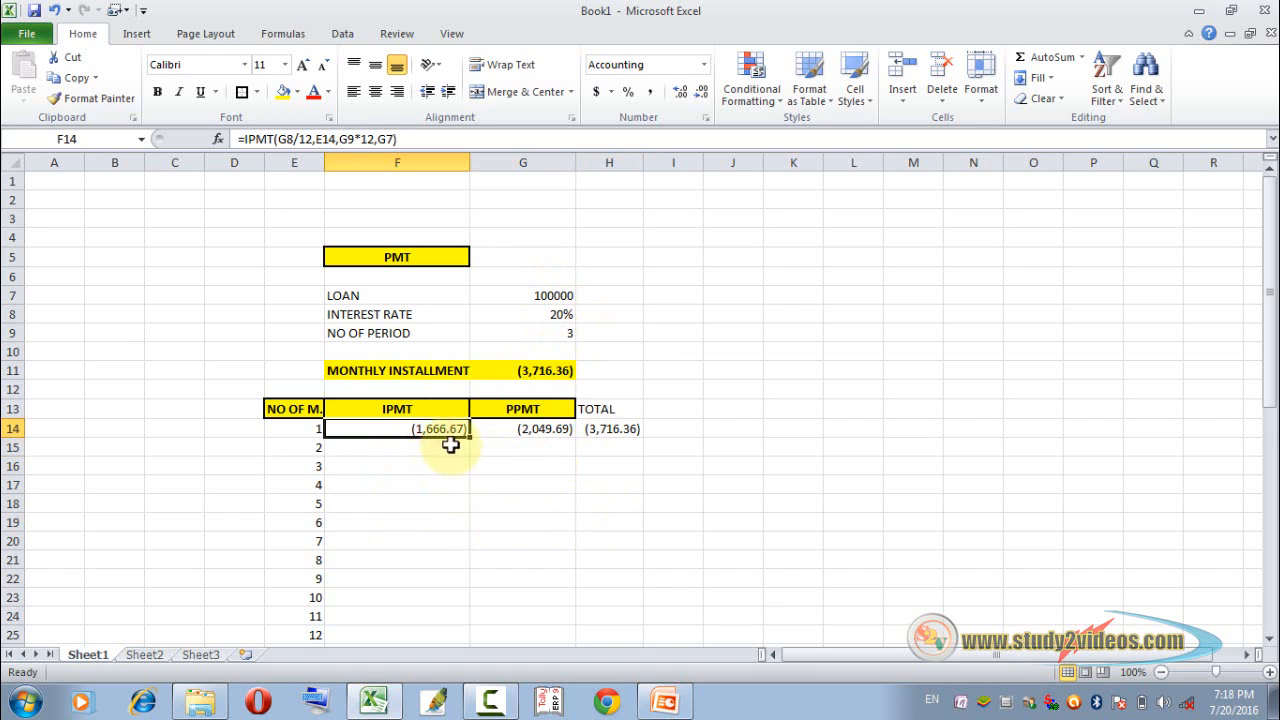
double_click(440, 428)
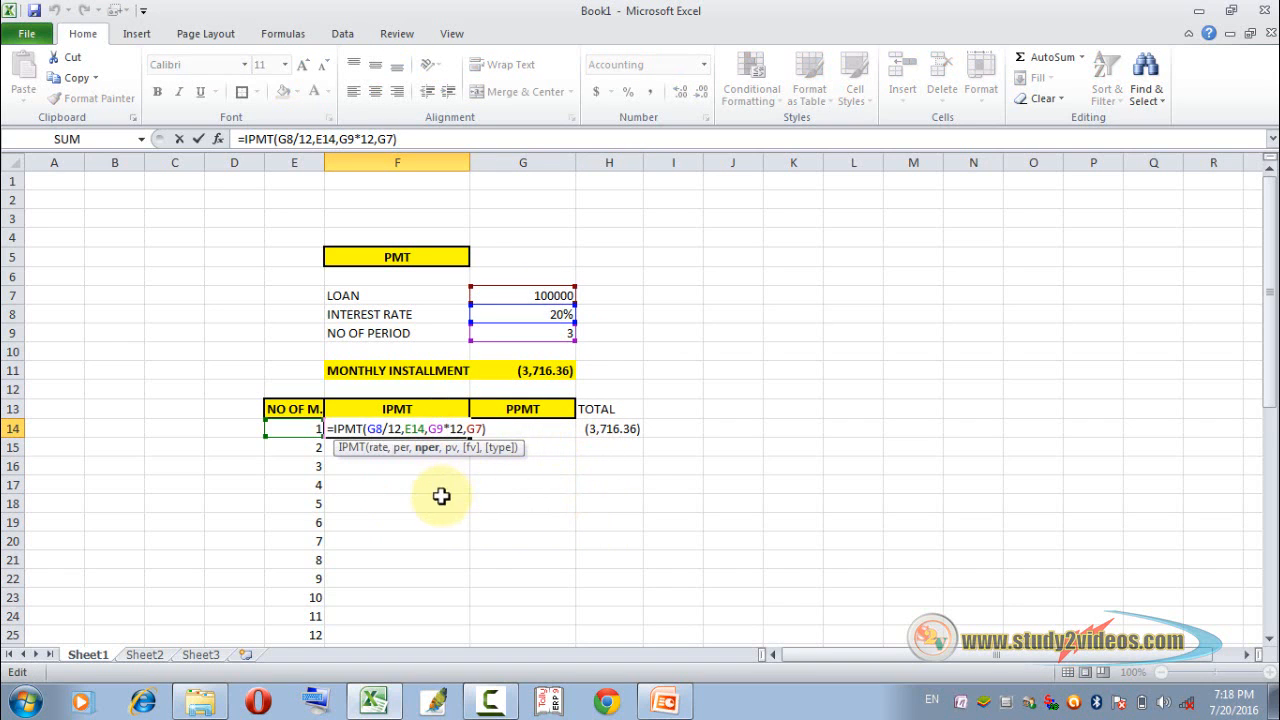
left_click(487, 469)
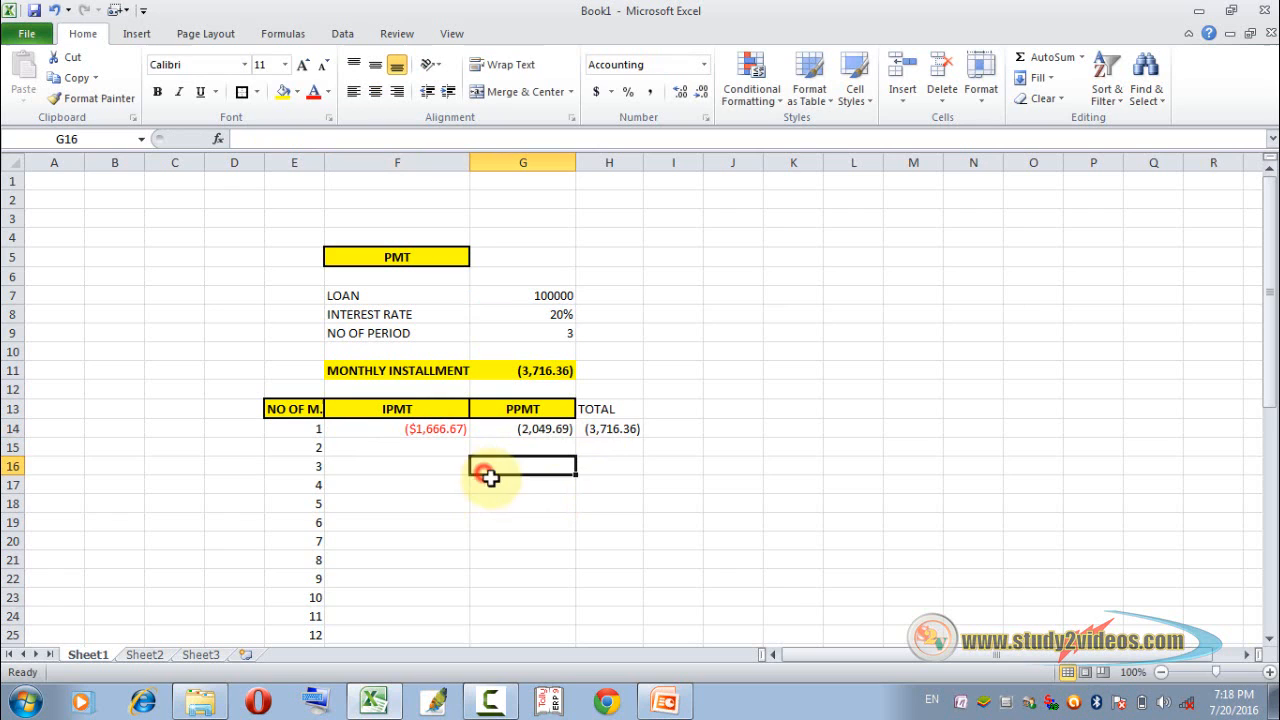
left_click(613, 430)
left_click_drag(561, 432, 429, 432)
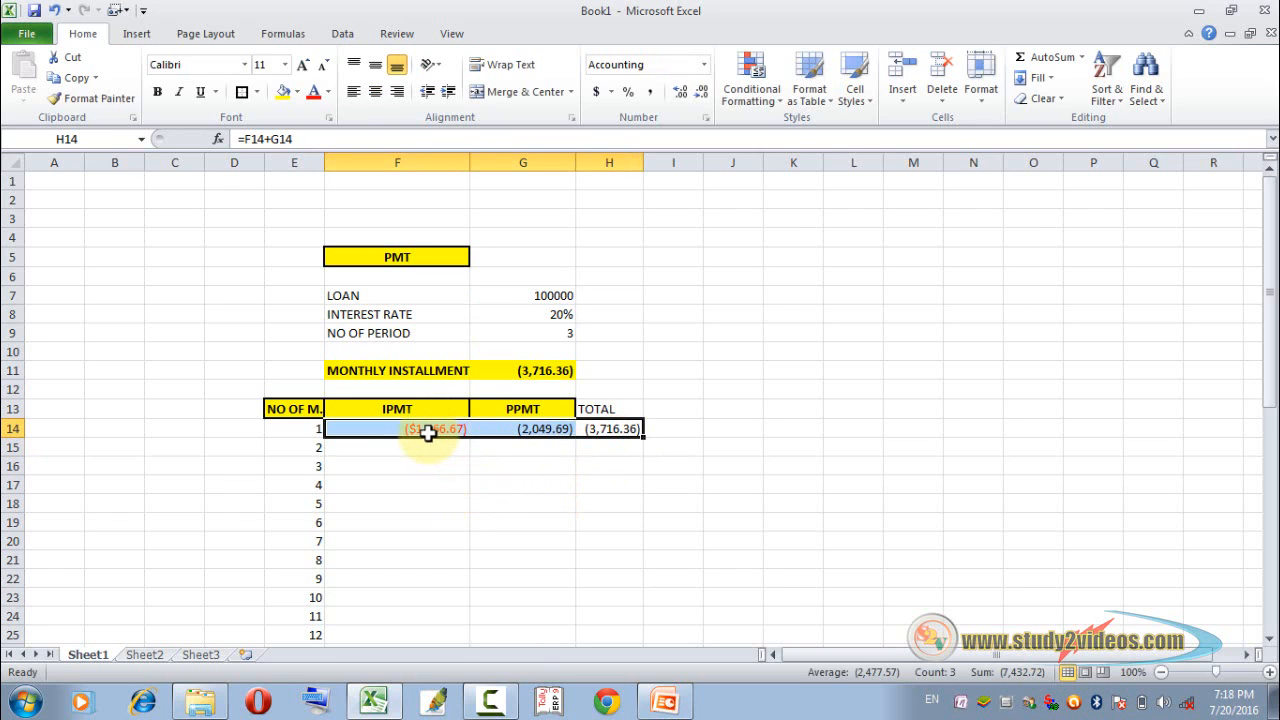
key("Delete")
left_click(411, 428)
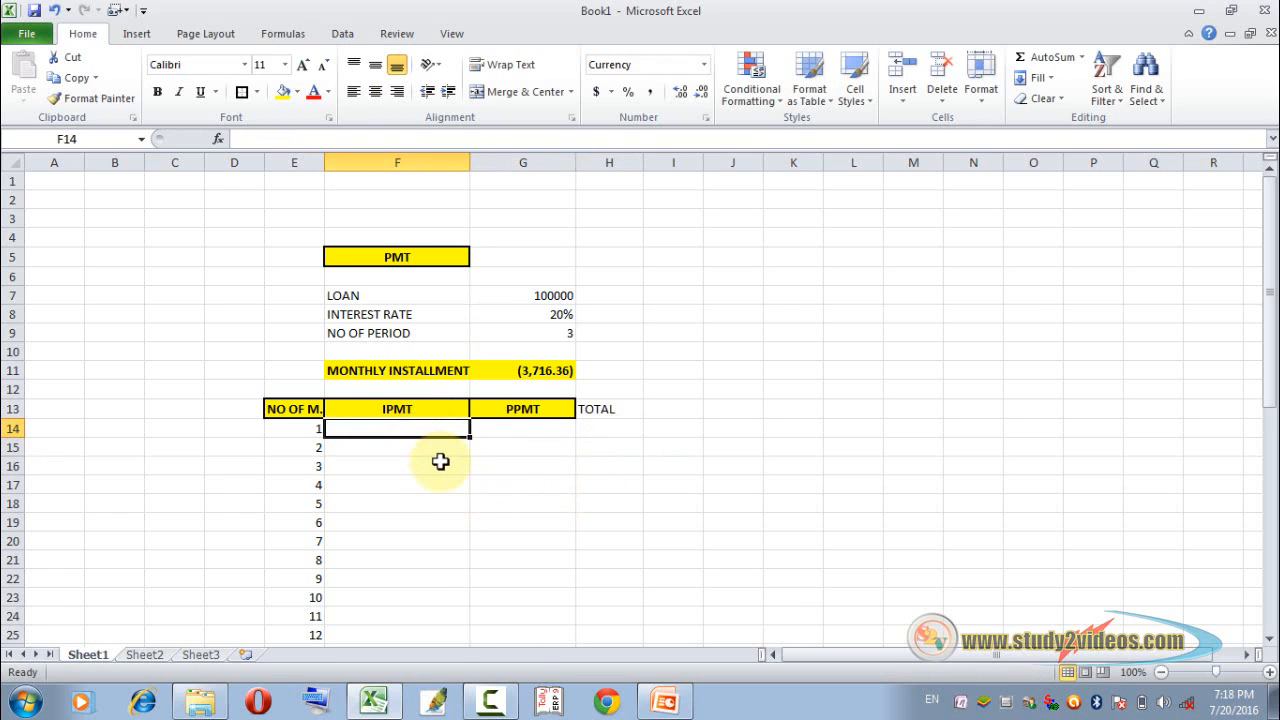
Enter the first month's interest formula =IPMT($G$8/12,E14,$G$9*12,$G$7) in F14, keeping only the month reference relative
type("=IPM")
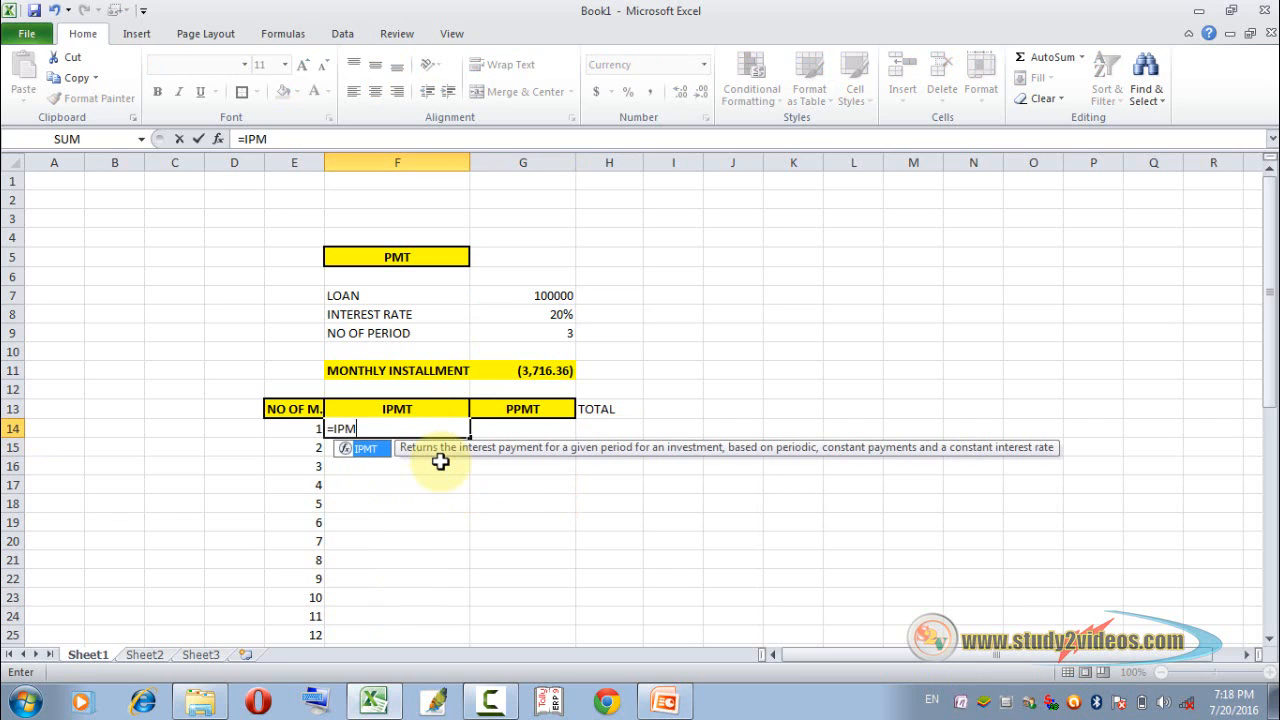
type("T(")
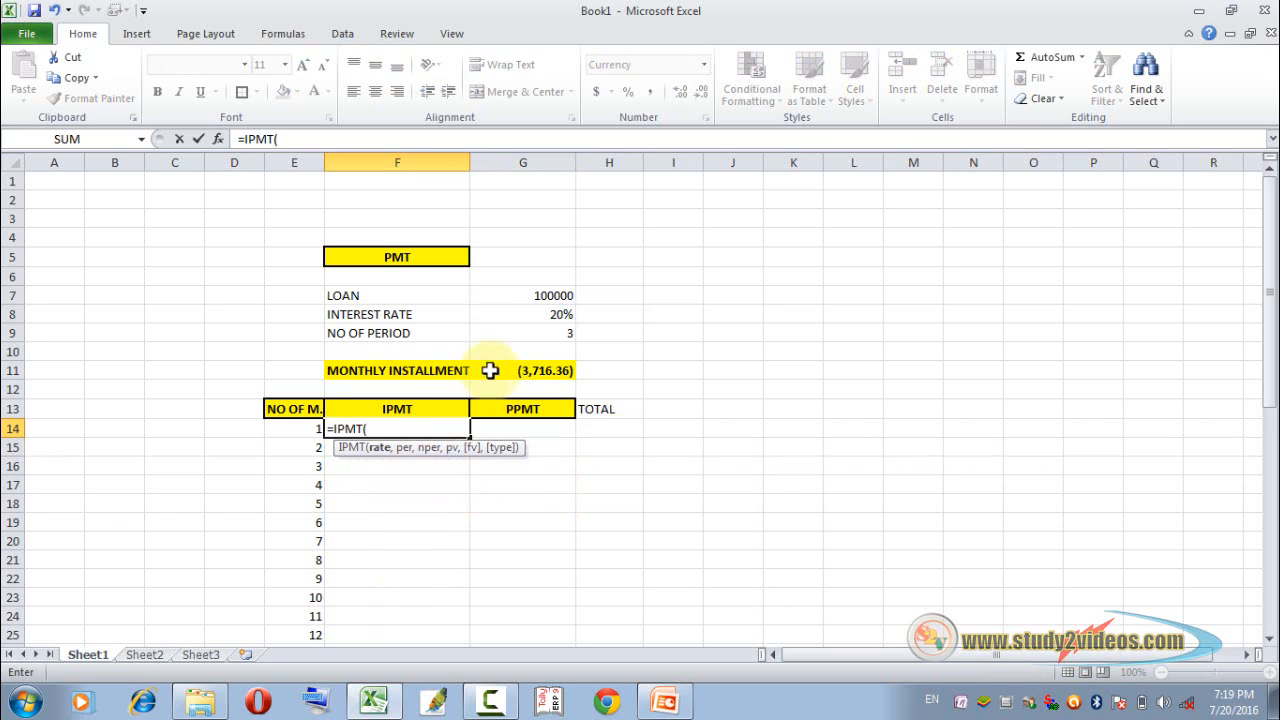
left_click(549, 317)
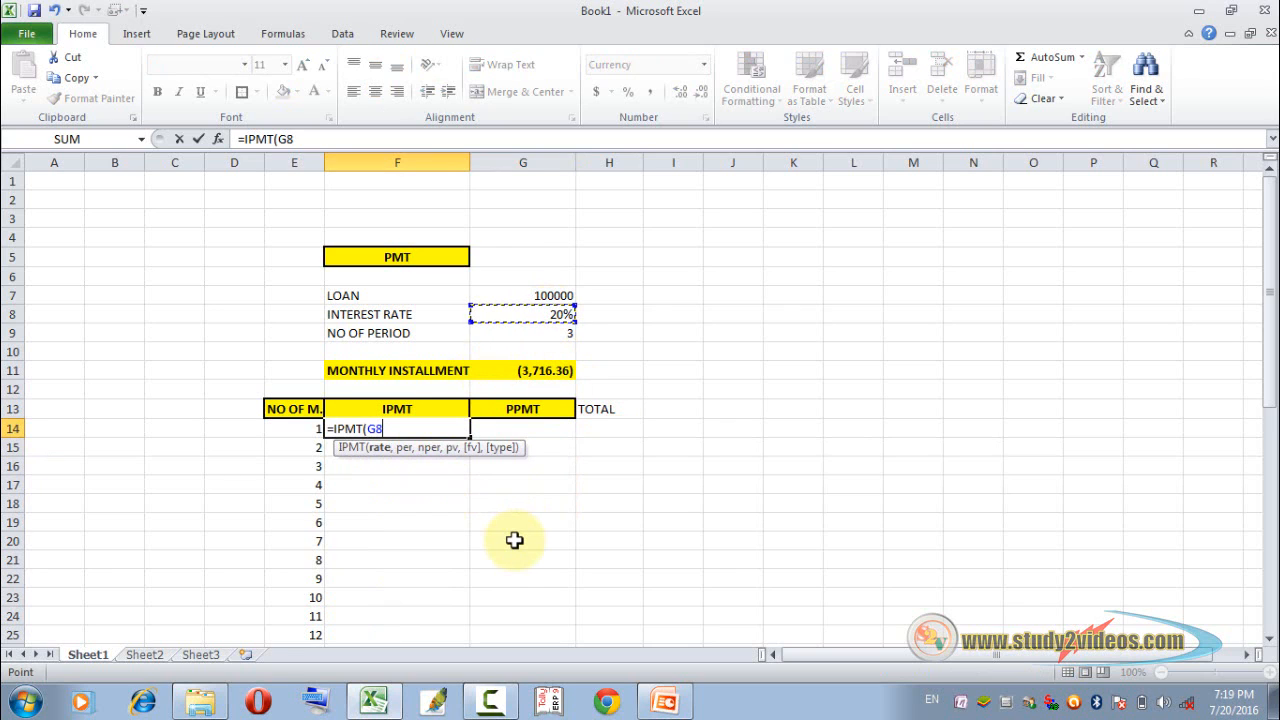
key("F4")
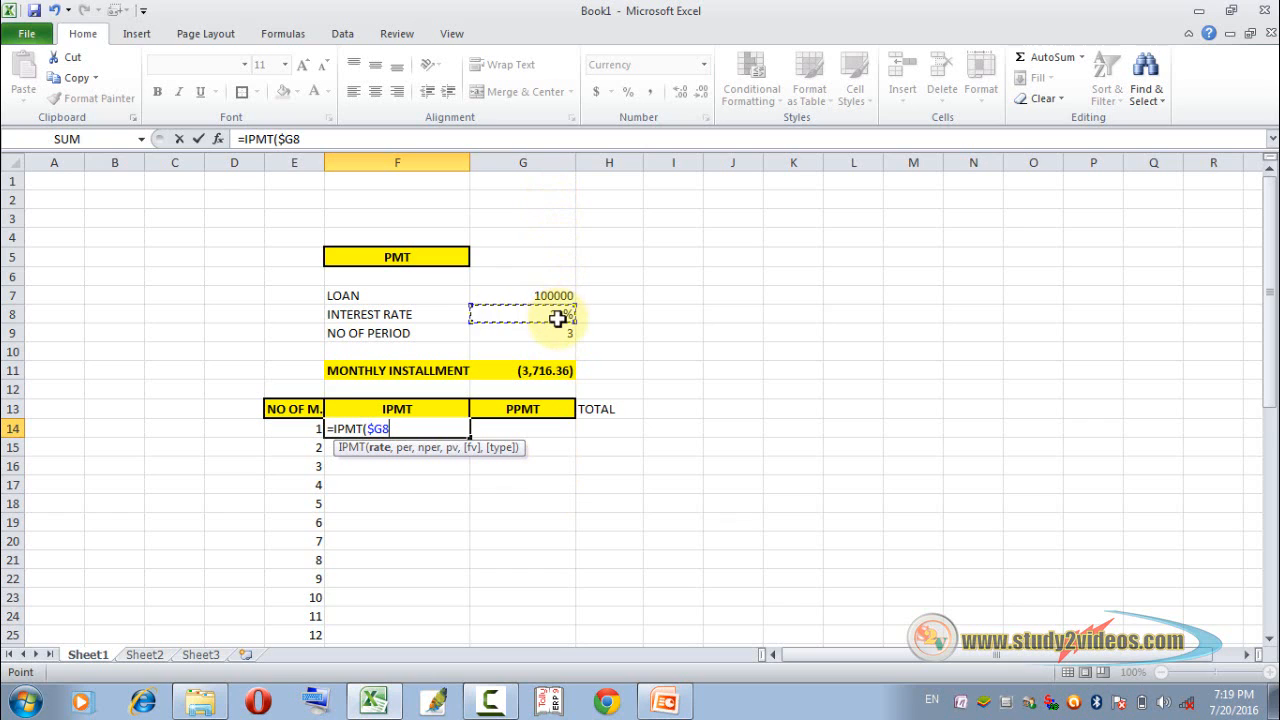
key("F4")
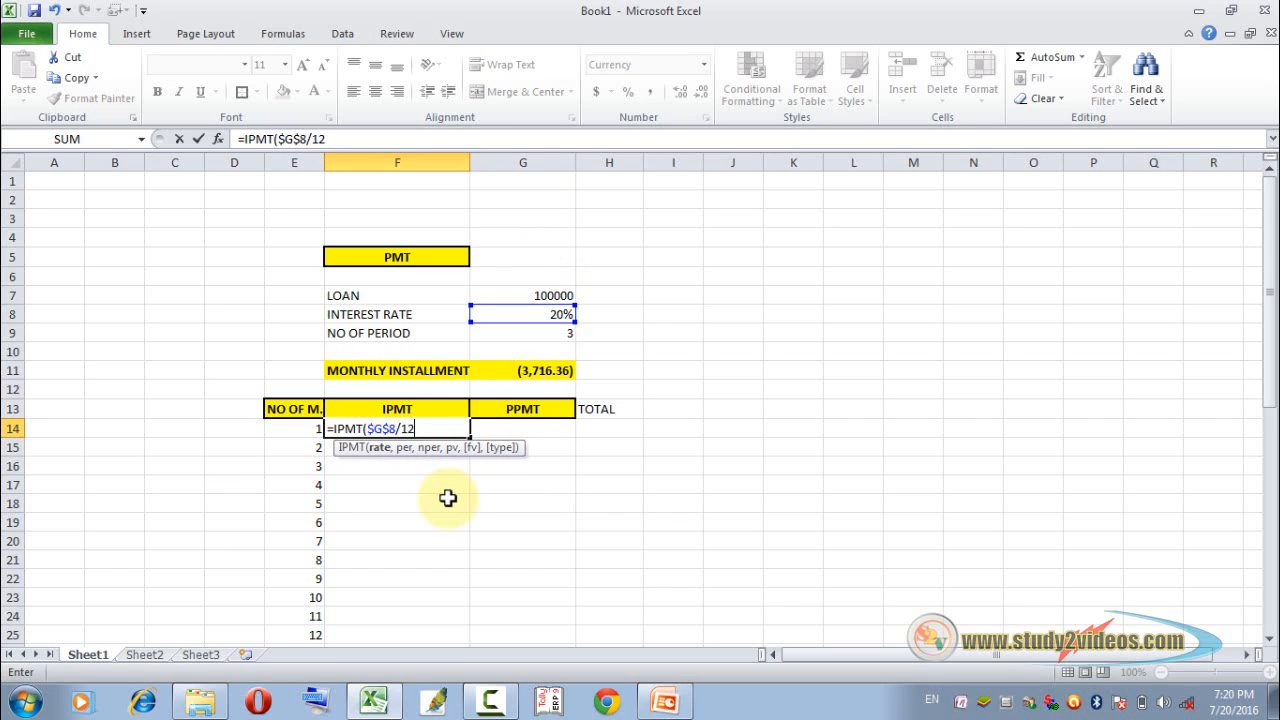
type(",")
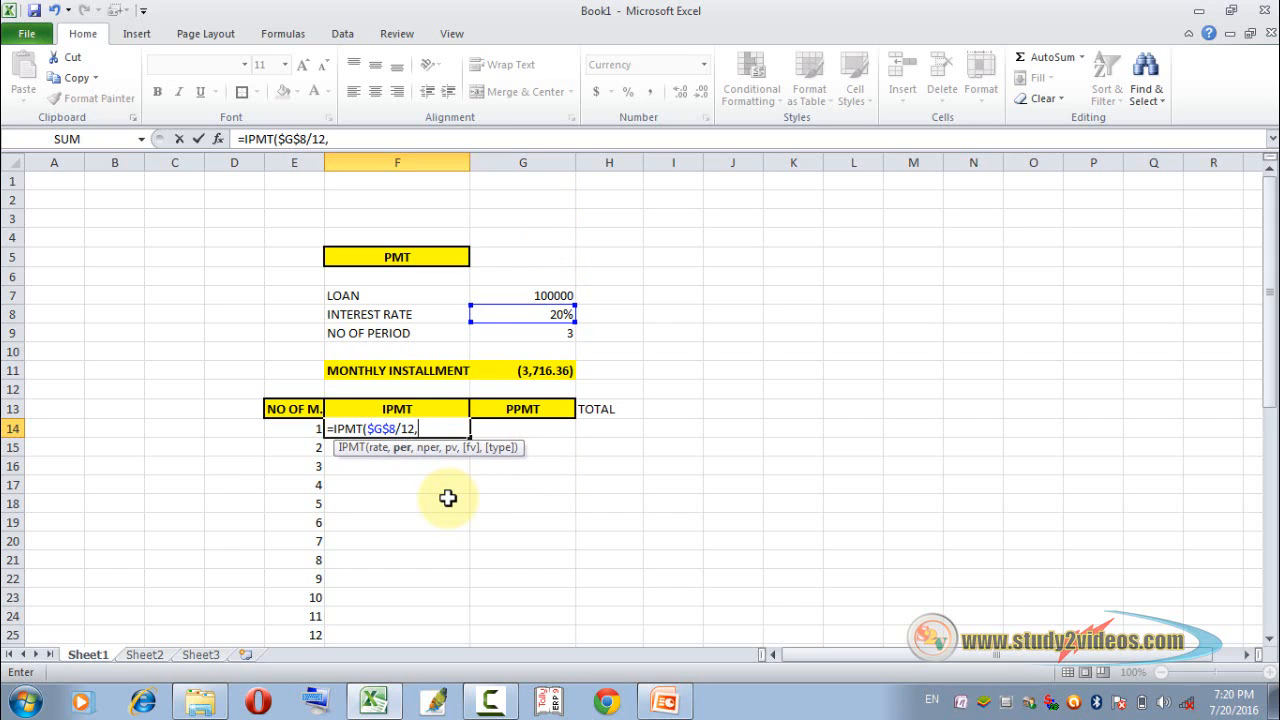
left_click(301, 434)
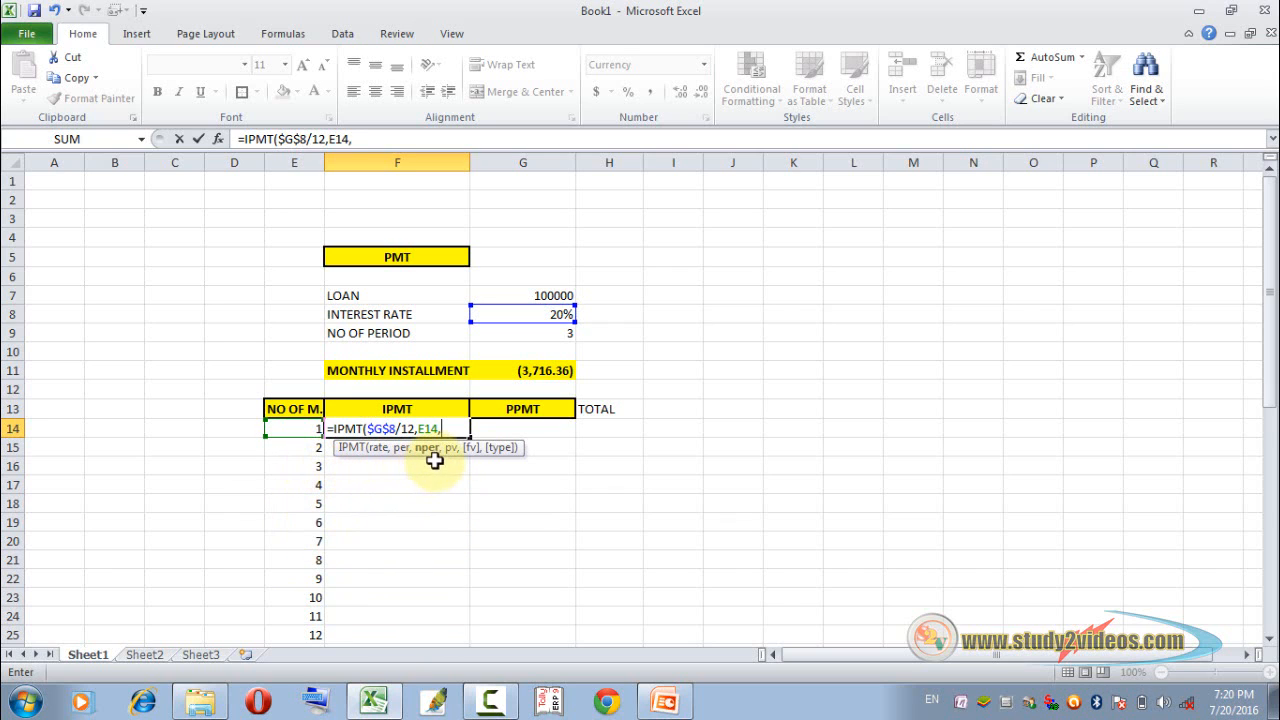
left_click(558, 336)
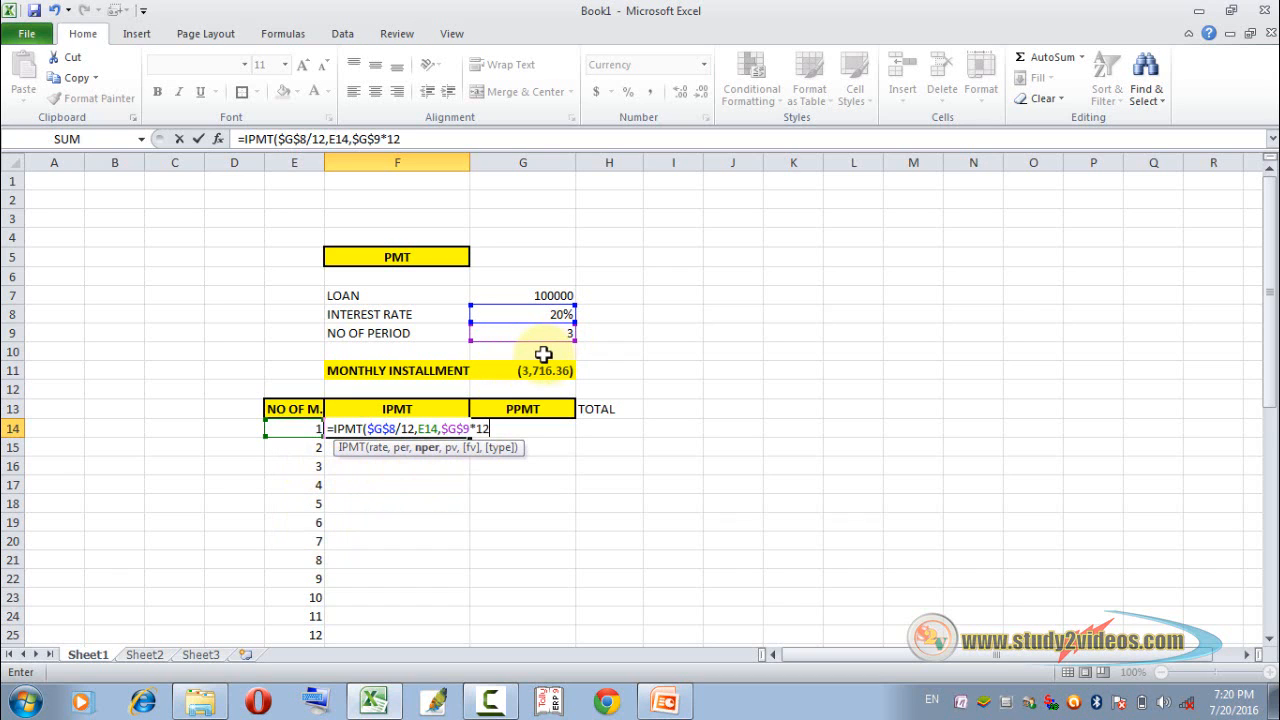
type(",")
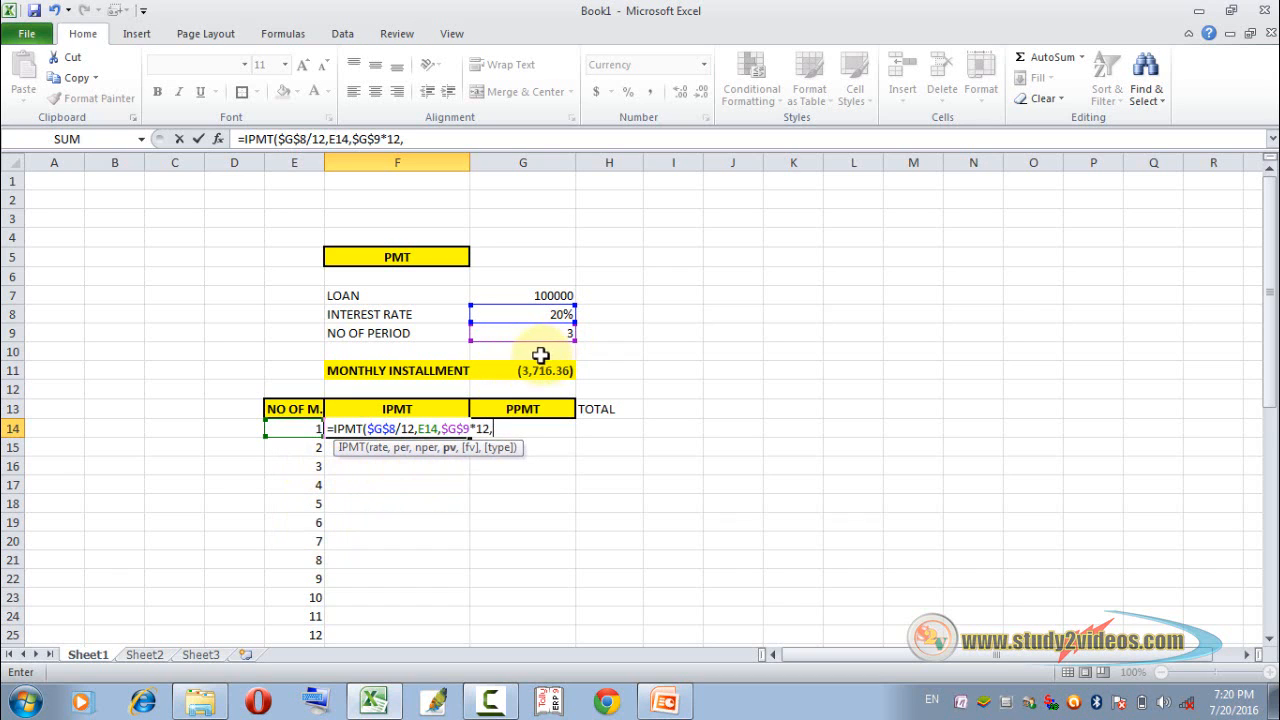
left_click(544, 296)
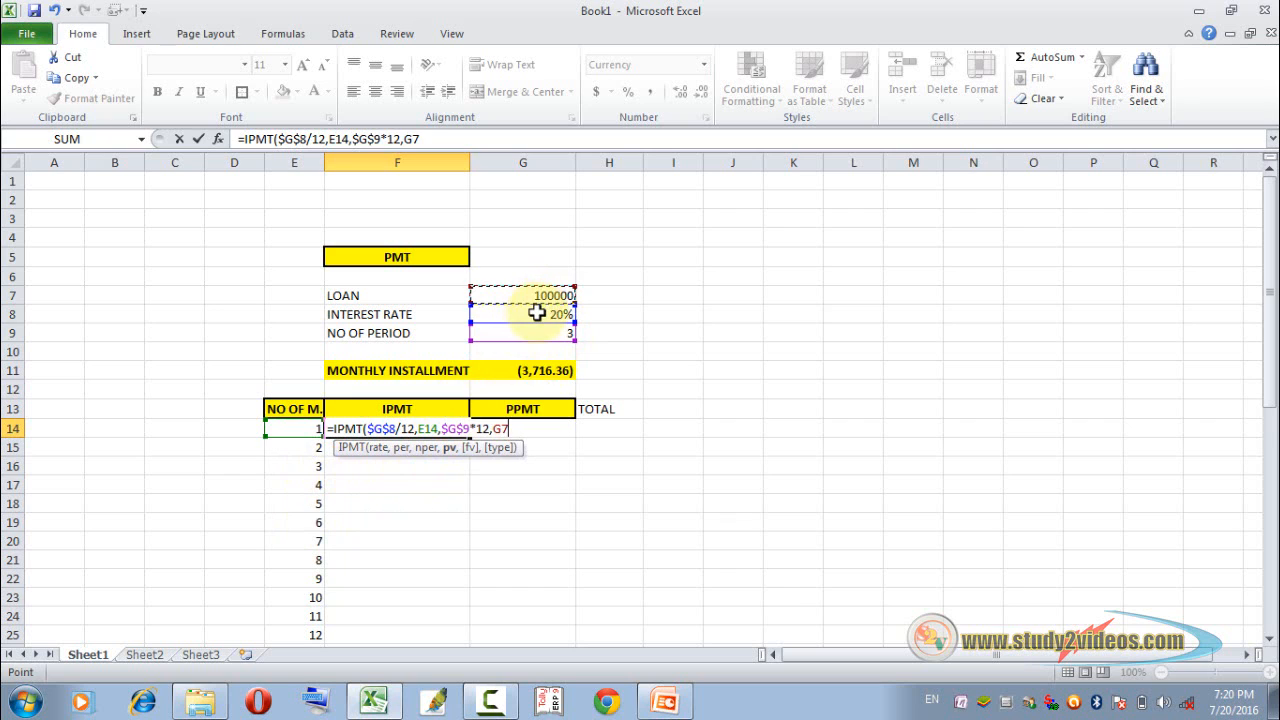
key("Return")
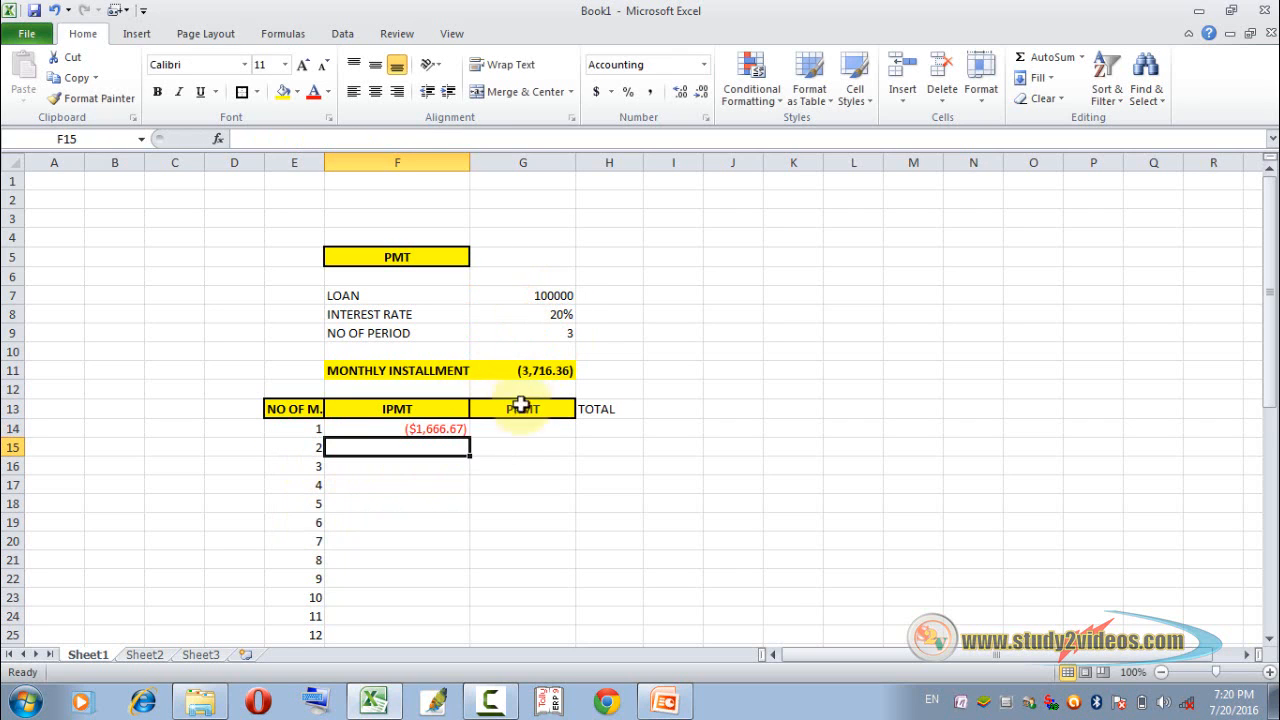
Enter the first month's principal formula =PPMT($G$8/12,E14,$G$9*12,$G$7) in G14
left_click(497, 426)
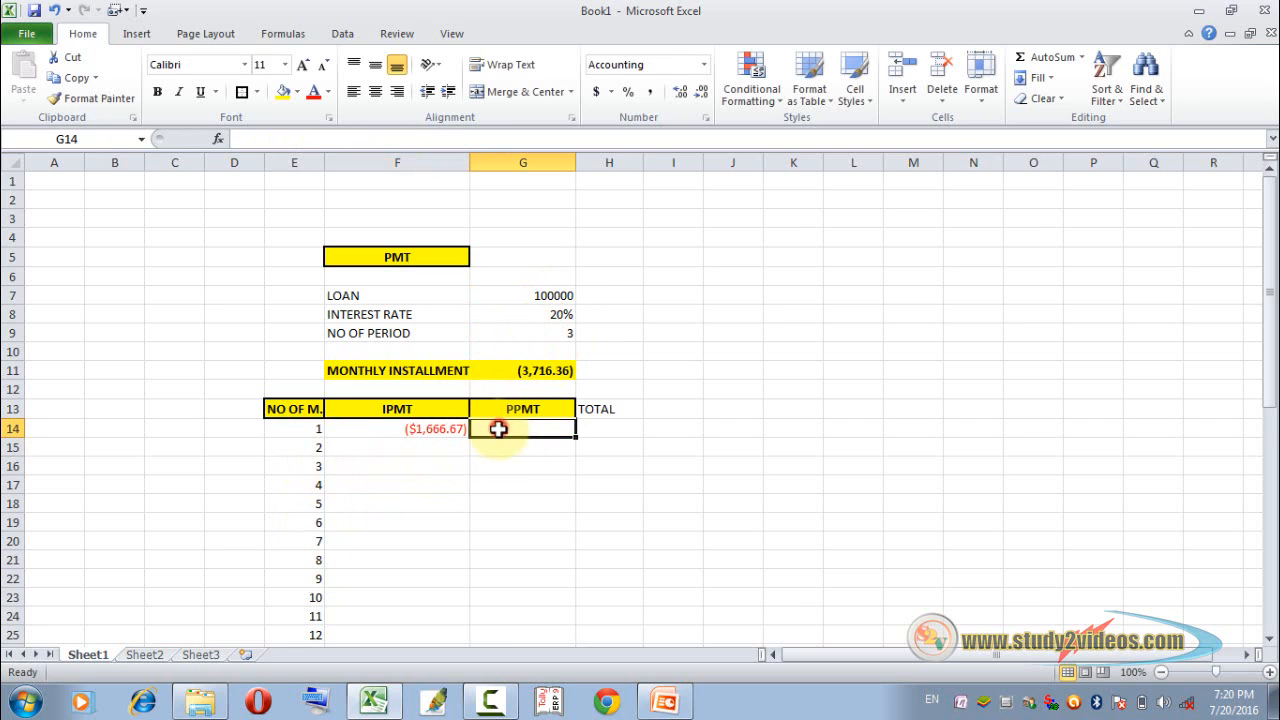
type("=PP,")
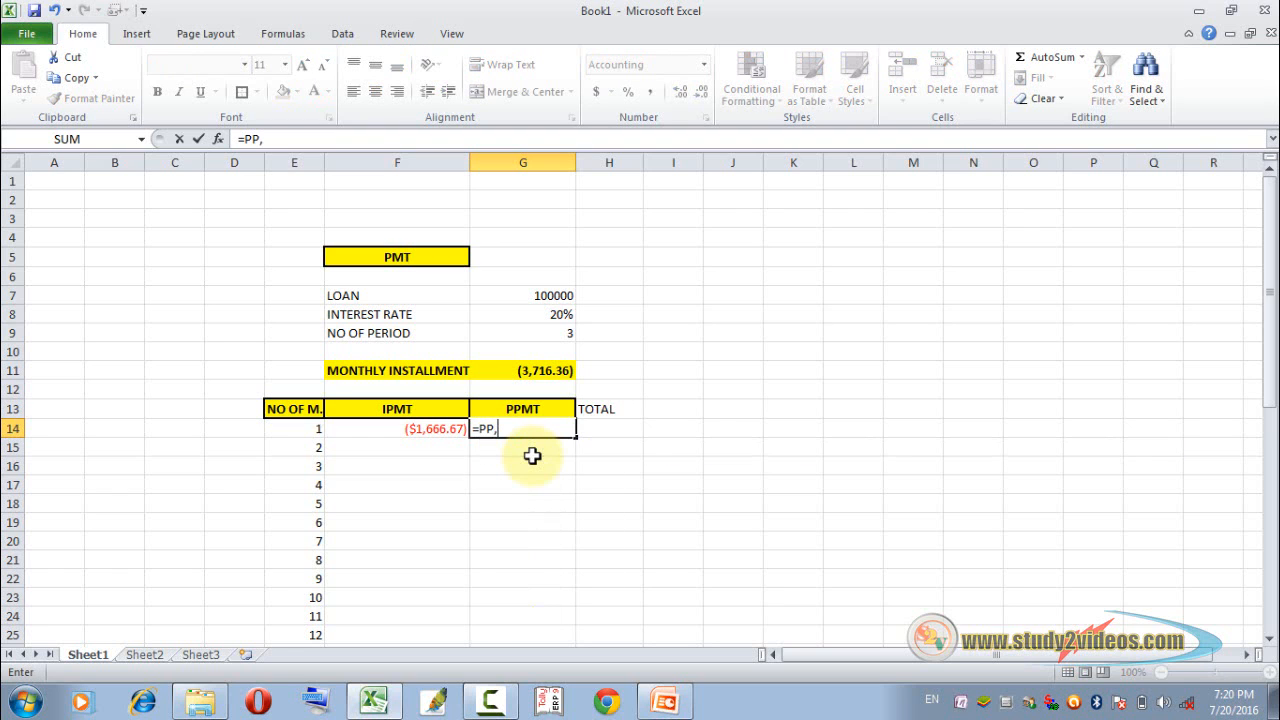
key("BackSpace")
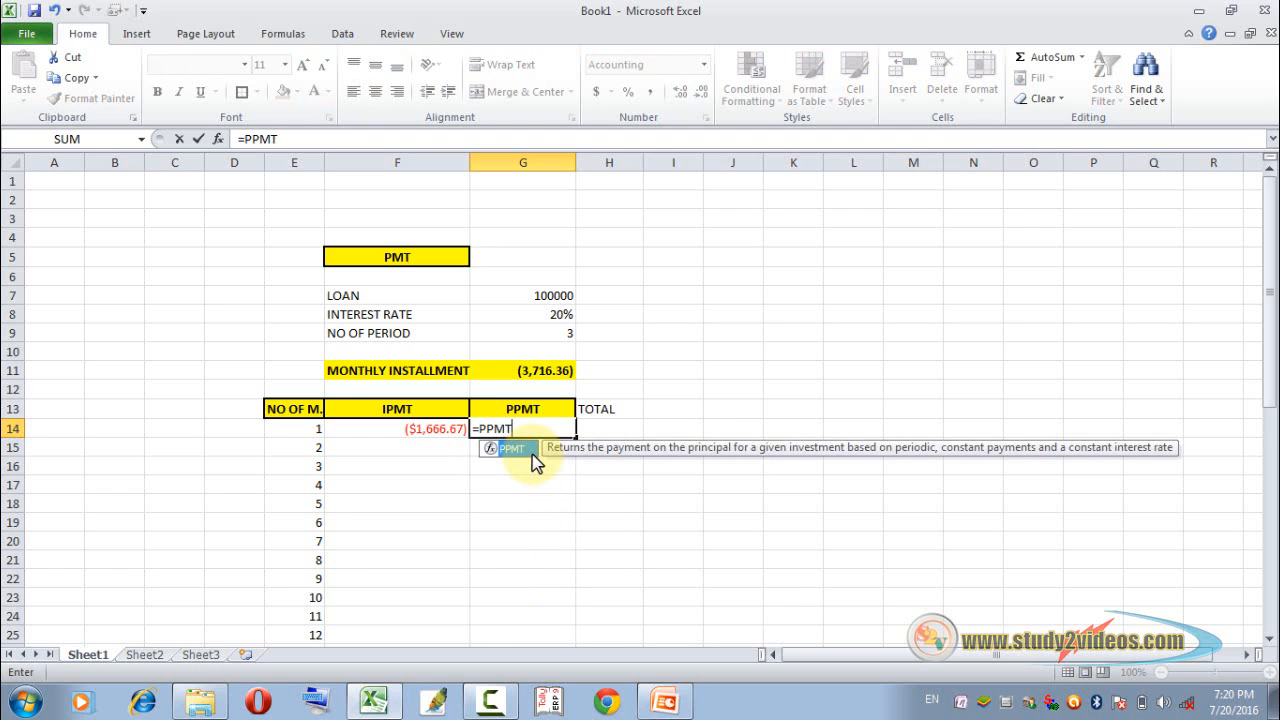
type("MT")
double_click(524, 447)
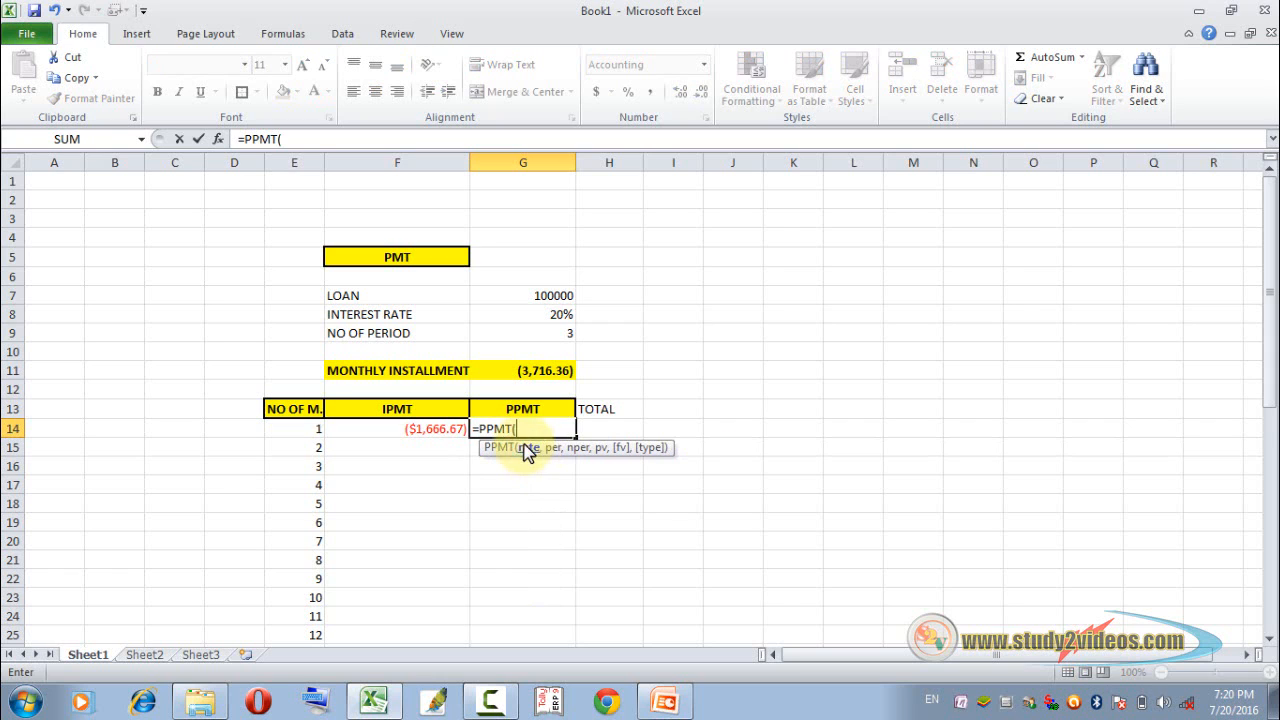
left_click(563, 320)
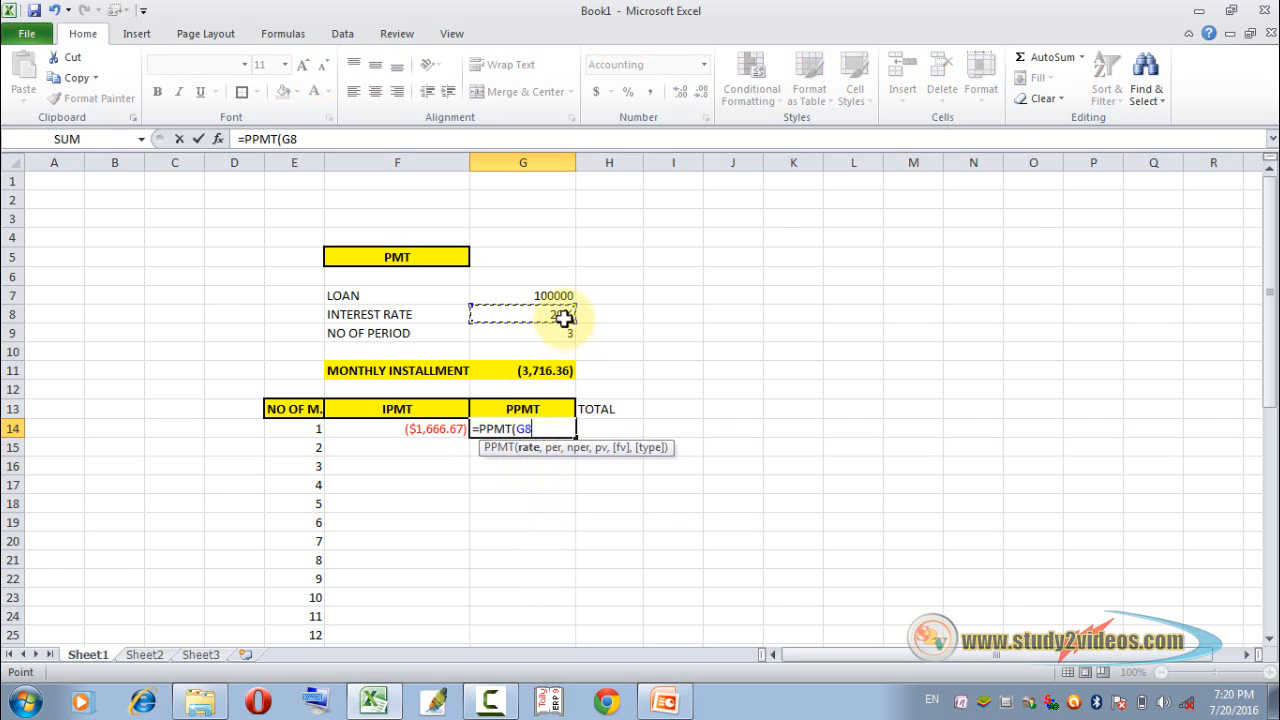
key("F4")
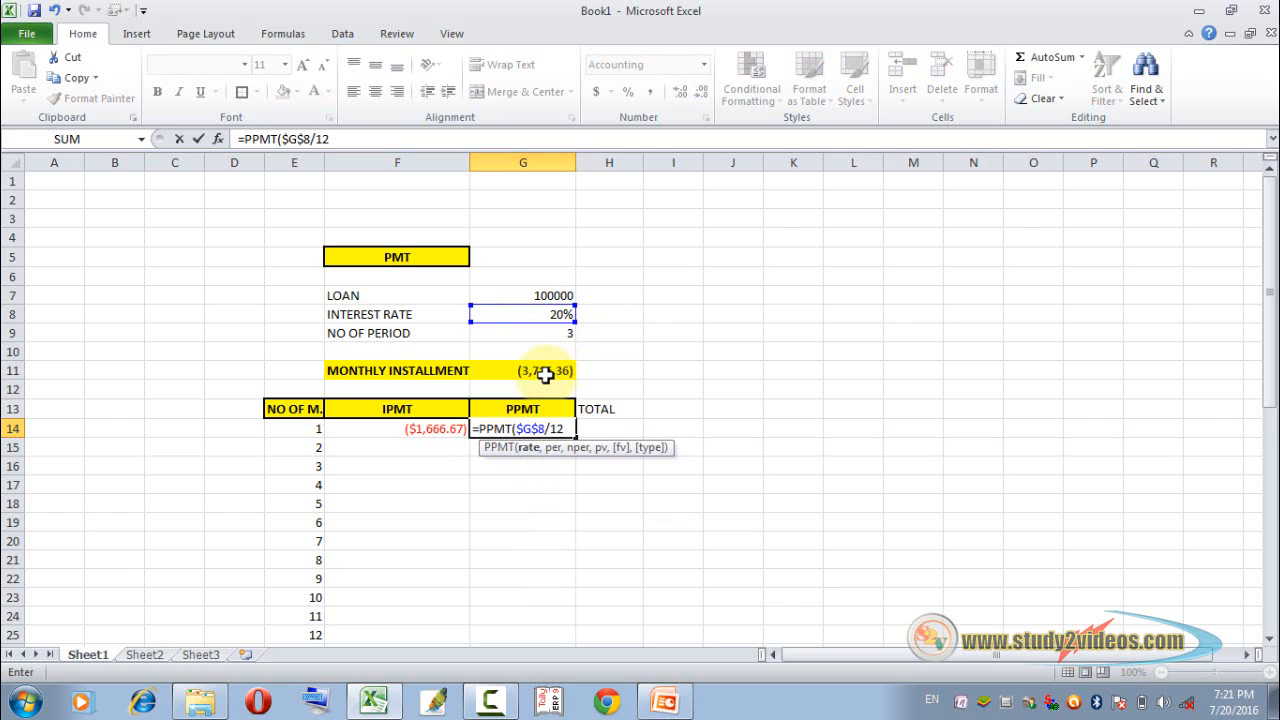
type("/12,")
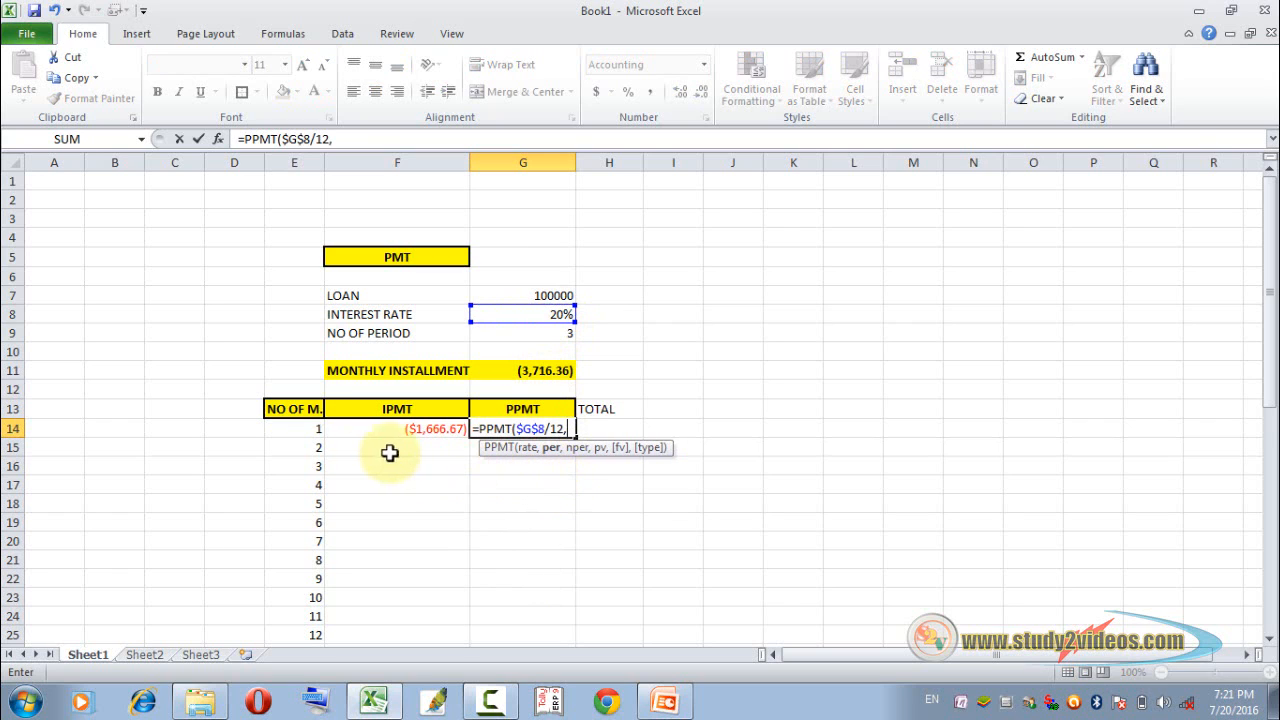
left_click(305, 431)
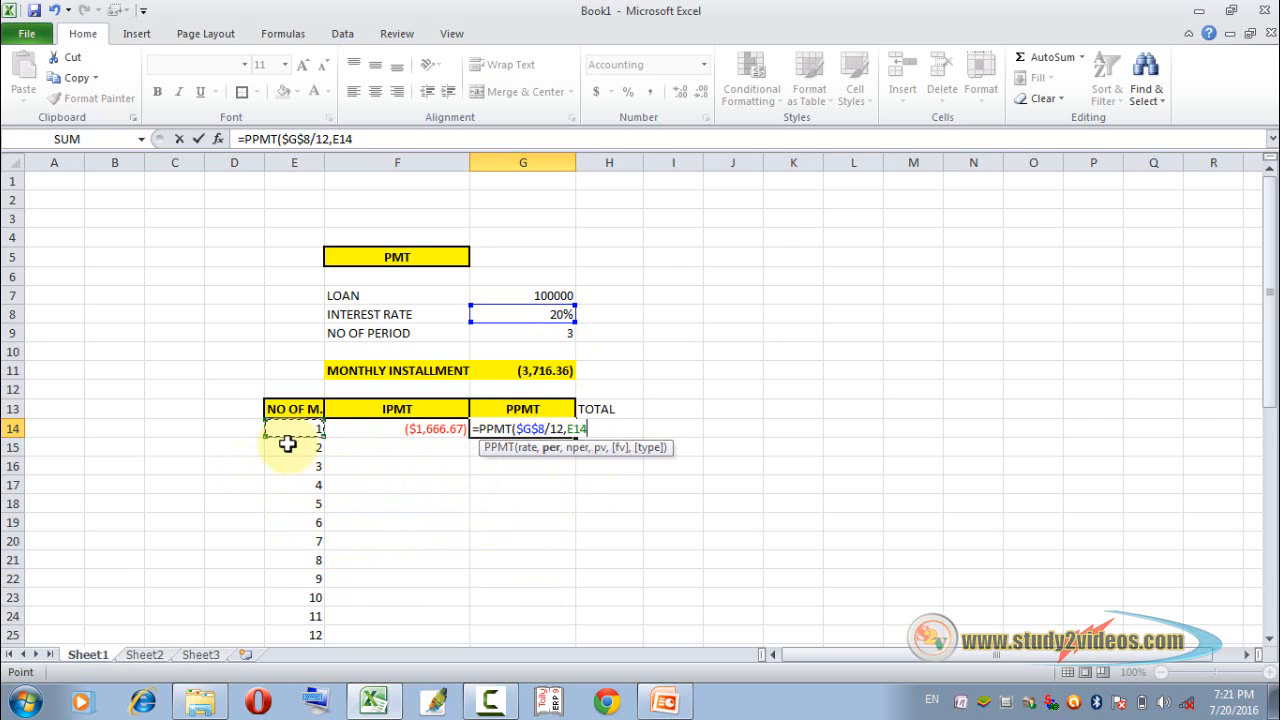
left_click(555, 335)
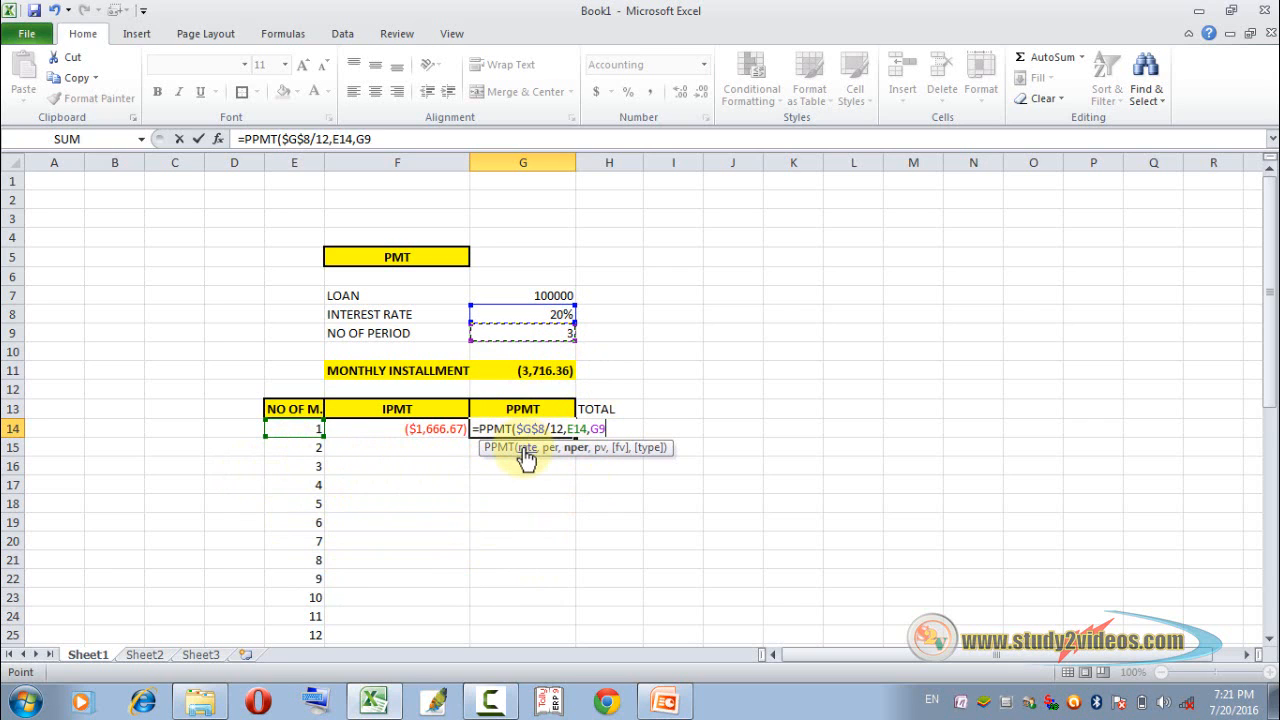
key("F4")
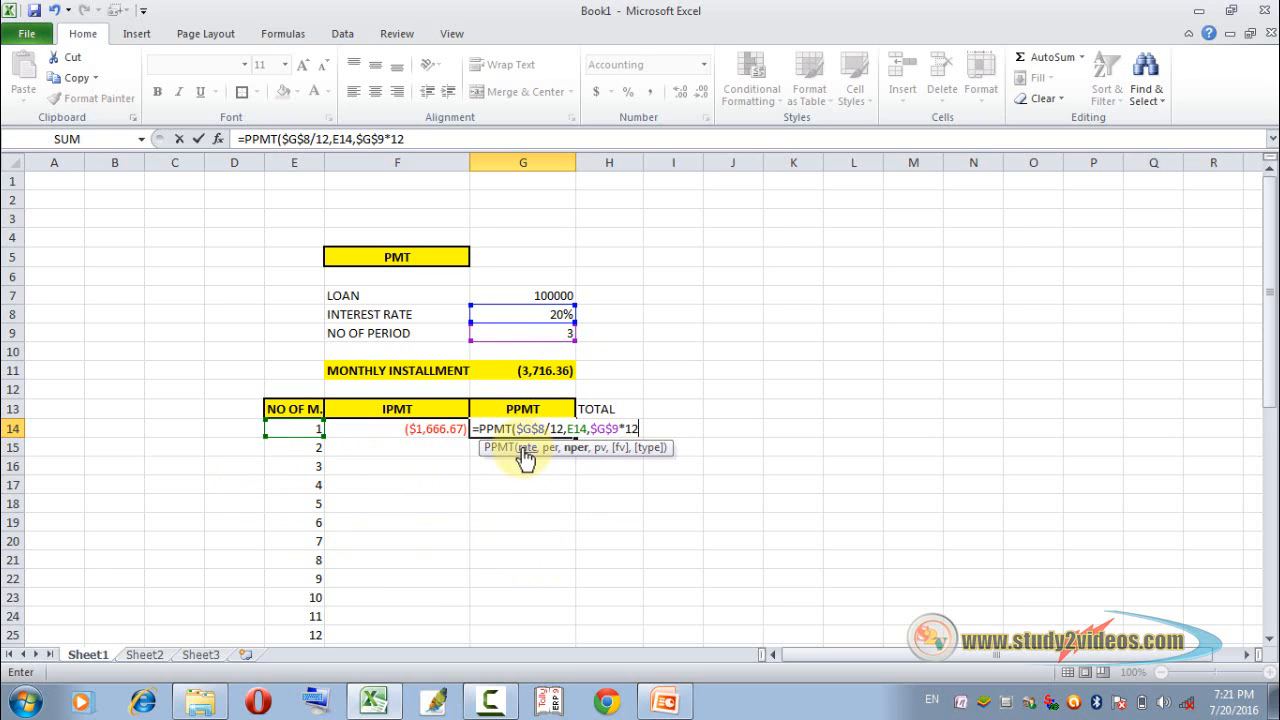
left_click(553, 296)
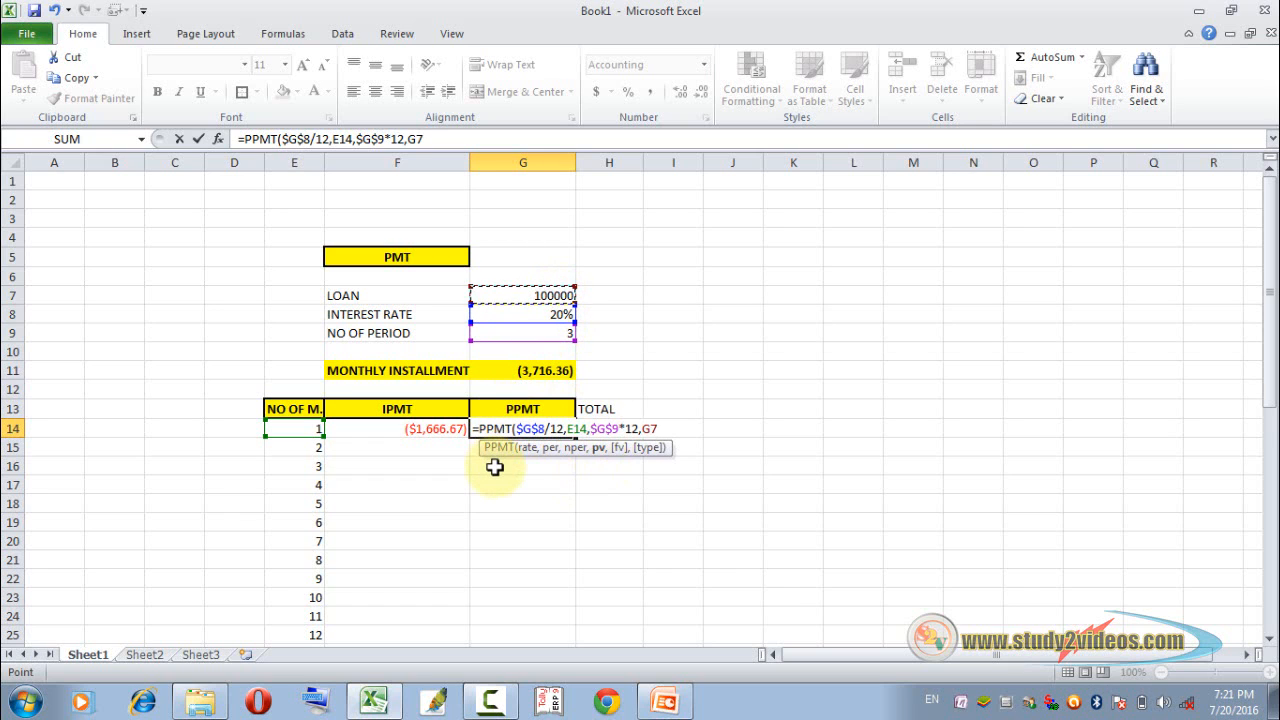
key("F4")
type(")")
key("Return")
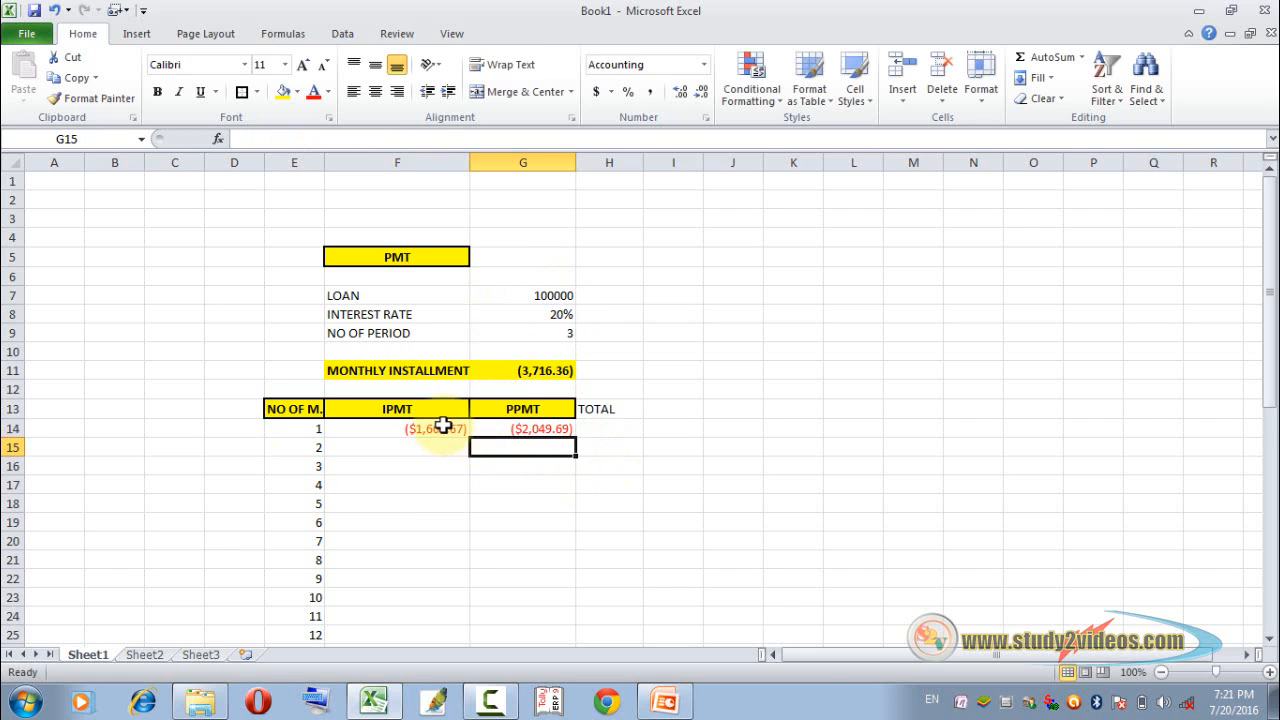
Apply comma style to F14:G14 and enter the first month's total =F14+G14 in H14
left_click_drag(443, 424, 528, 426)
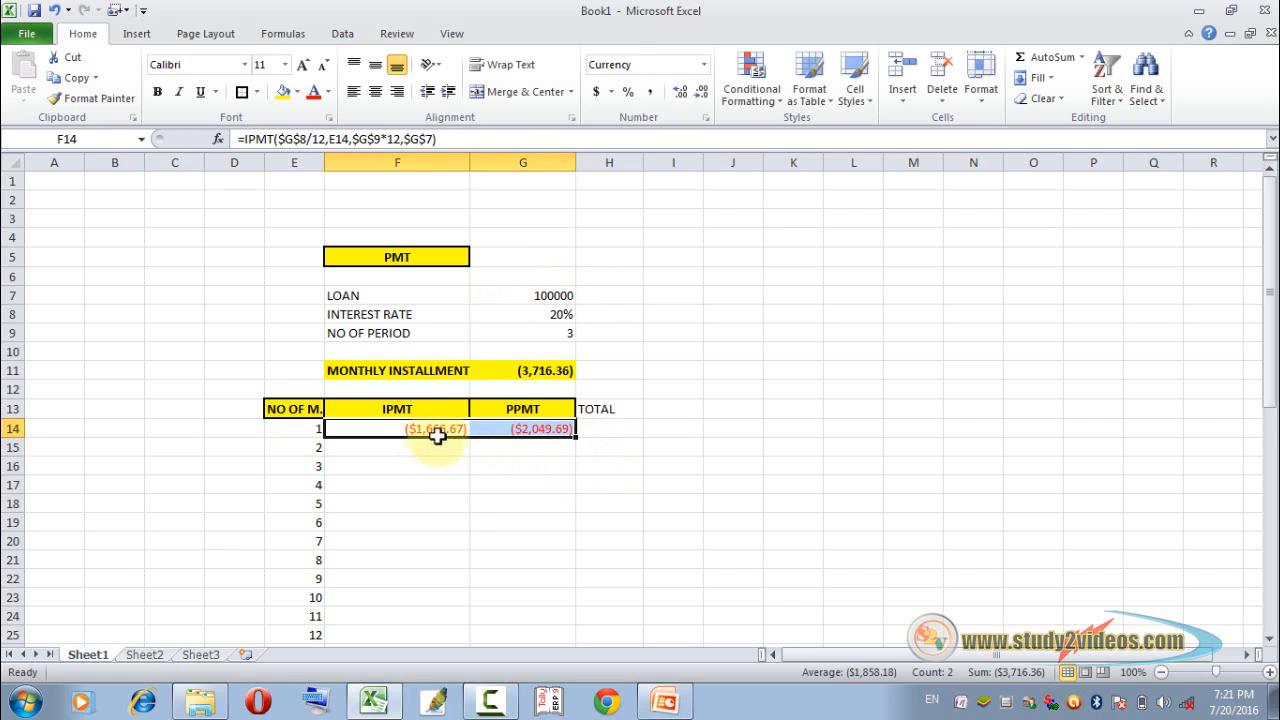
left_click(646, 91)
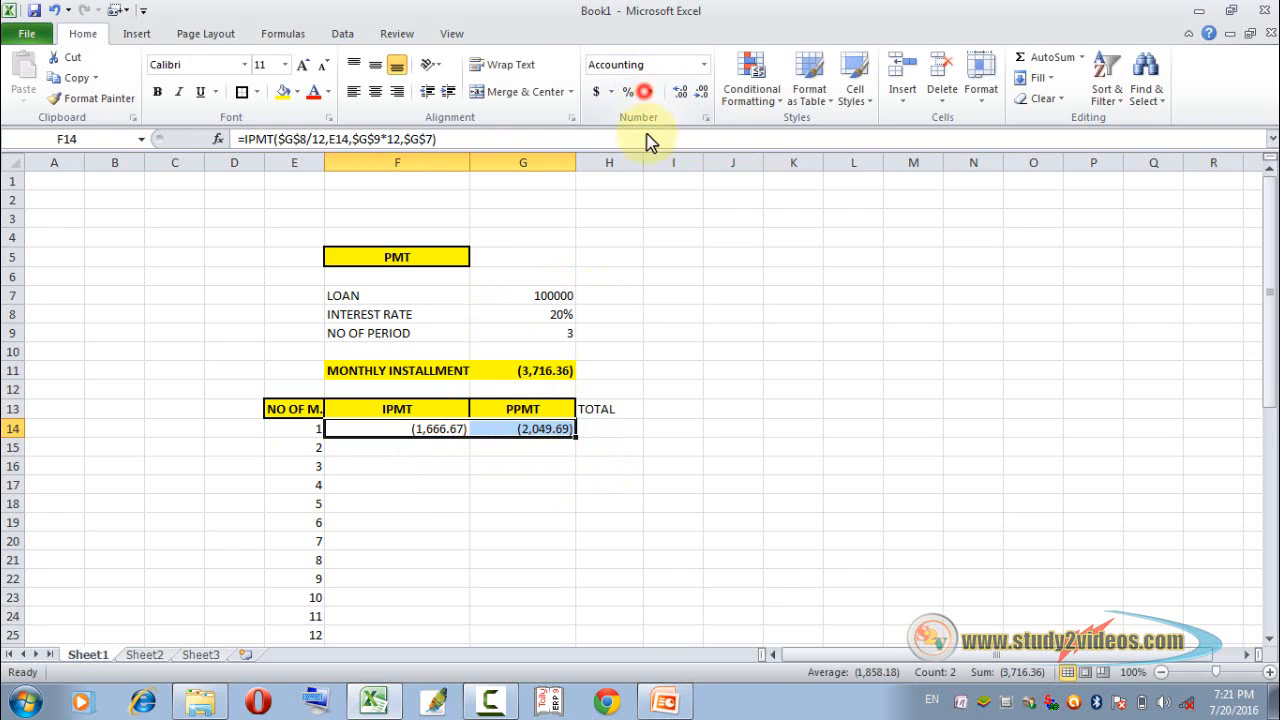
left_click(590, 427)
type("=")
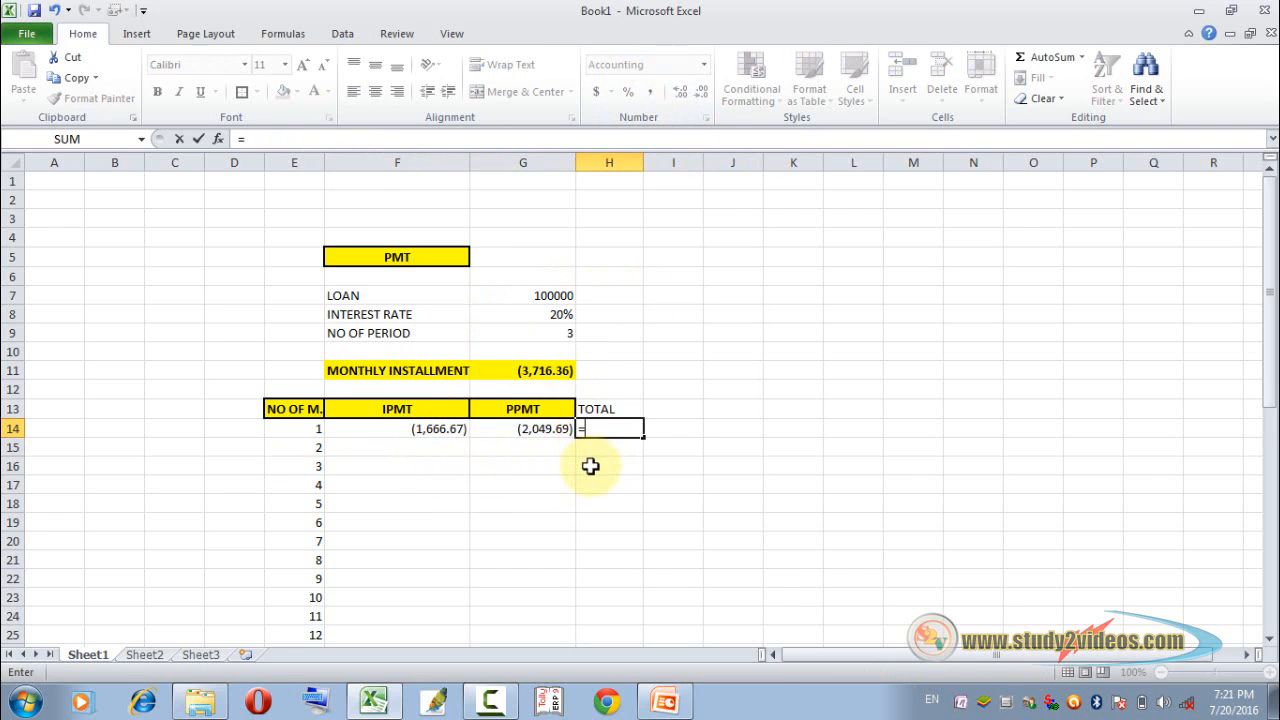
left_click(445, 430)
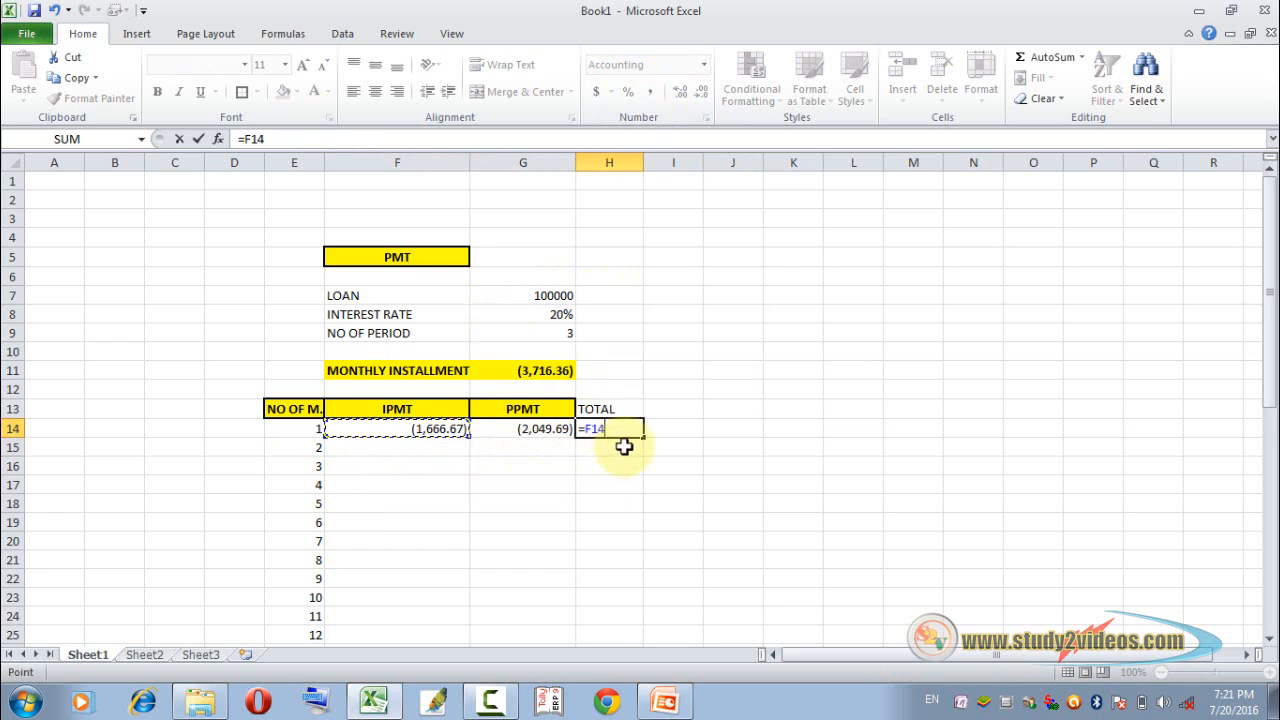
type("+")
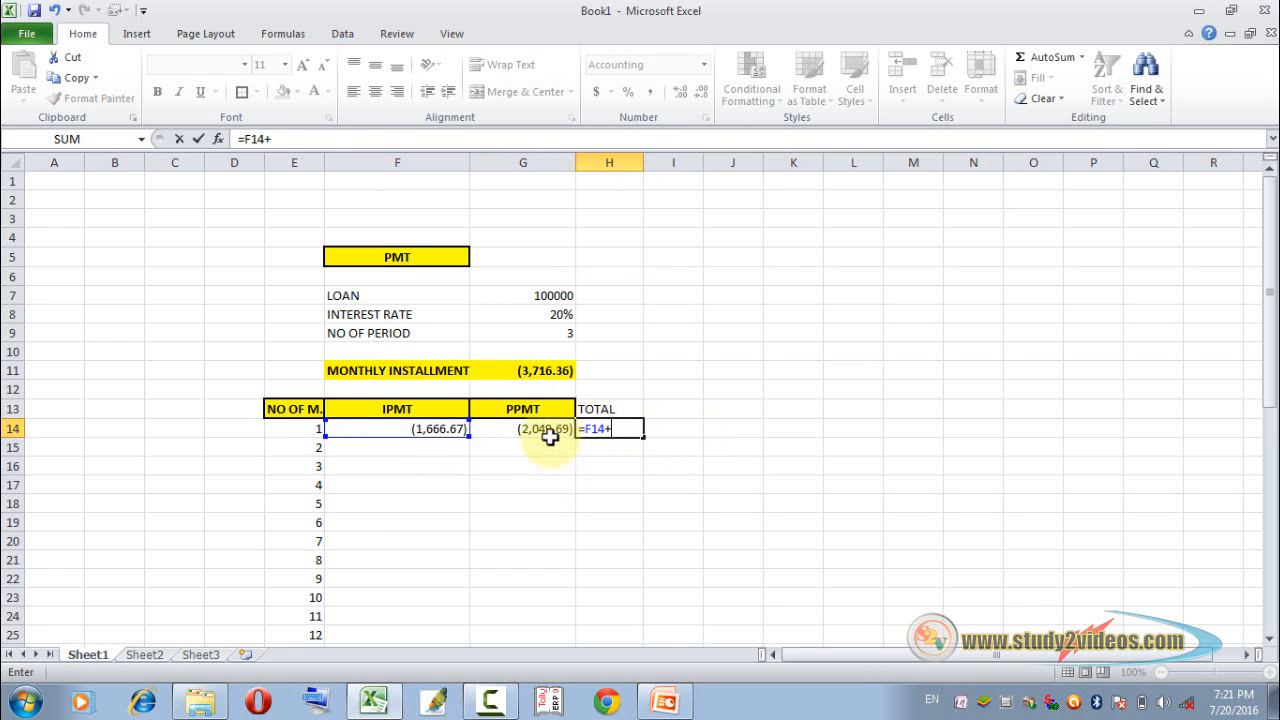
left_click(540, 430)
key("Return")
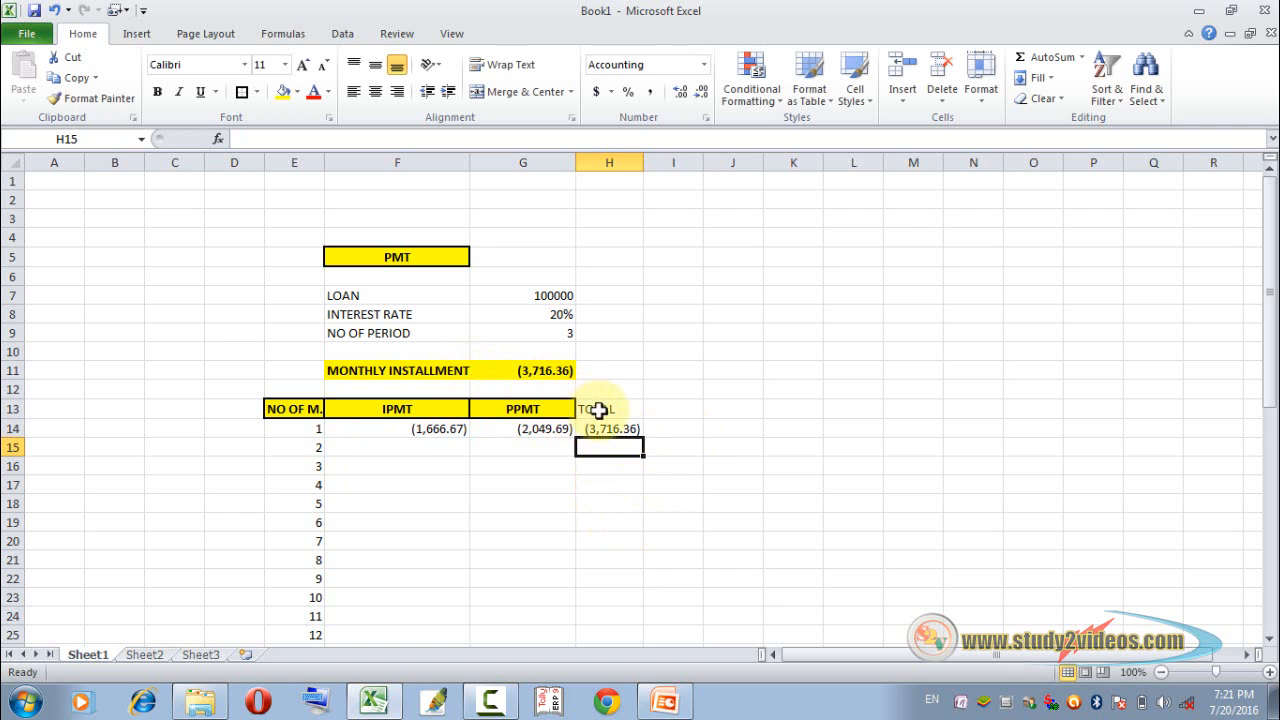
Fill the IPMT formula from F14 down to F49 to cover all 36 months
left_click(530, 468)
left_click(436, 430)
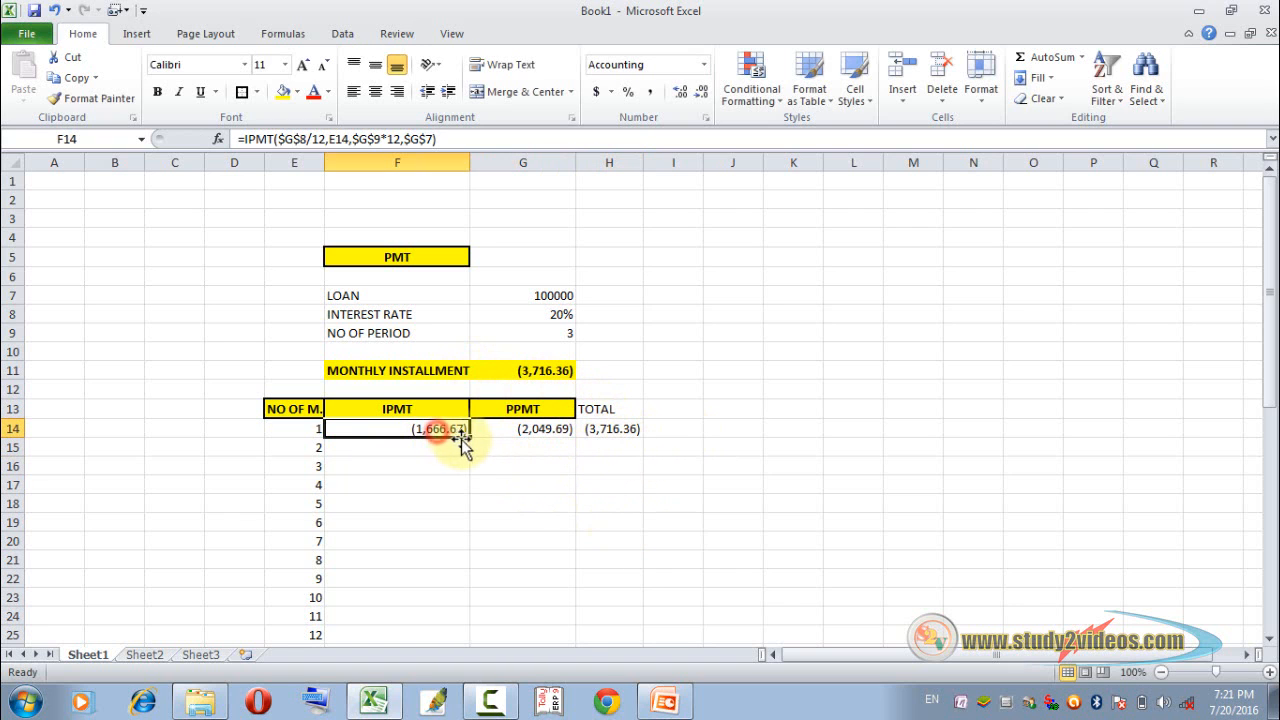
left_click_drag(472, 436, 394, 591)
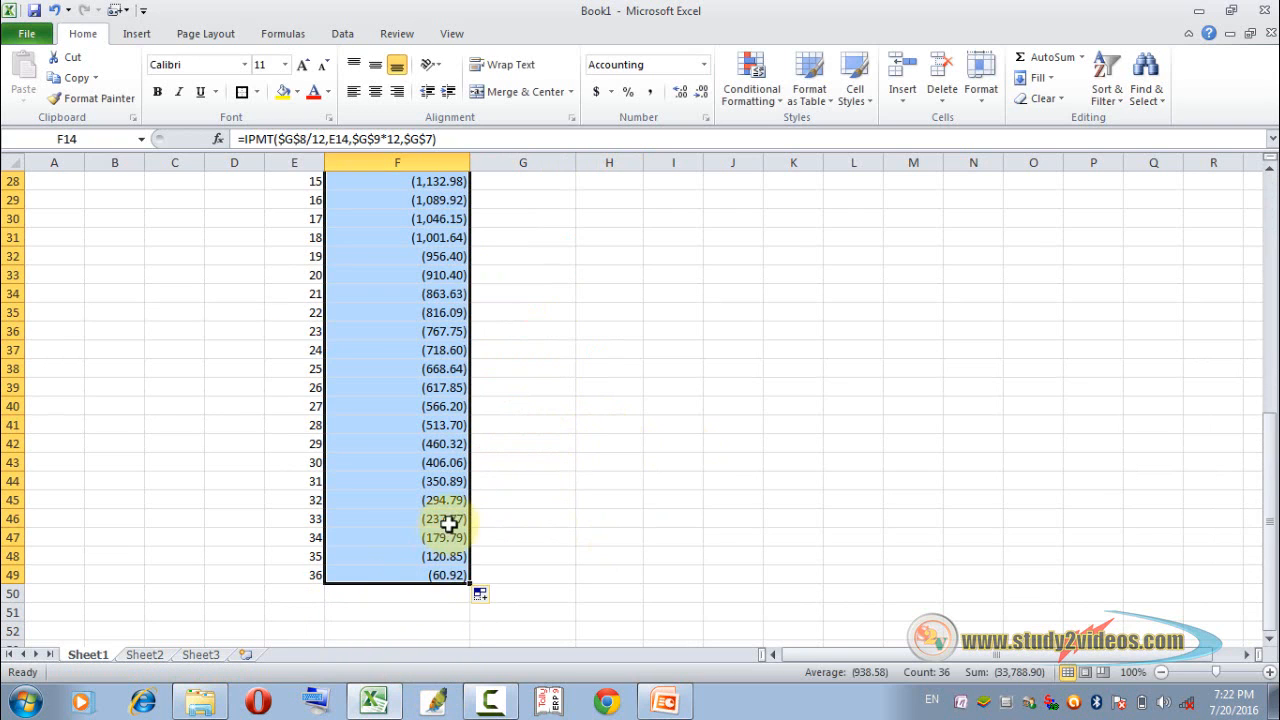
scroll(453, 520, "up", 5)
scroll(453, 520, "up", 3)
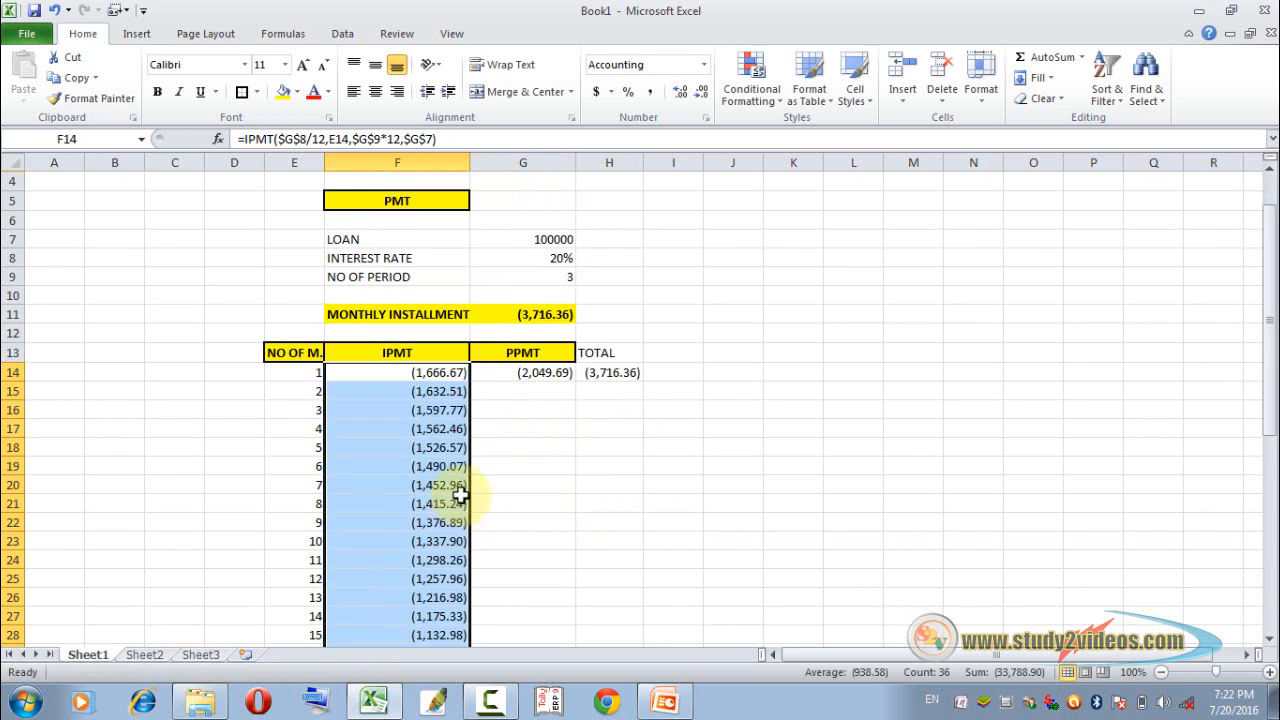
Fill the PPMT formula from G14 down to G49 to cover all 36 months
left_click(540, 428)
left_click(544, 371)
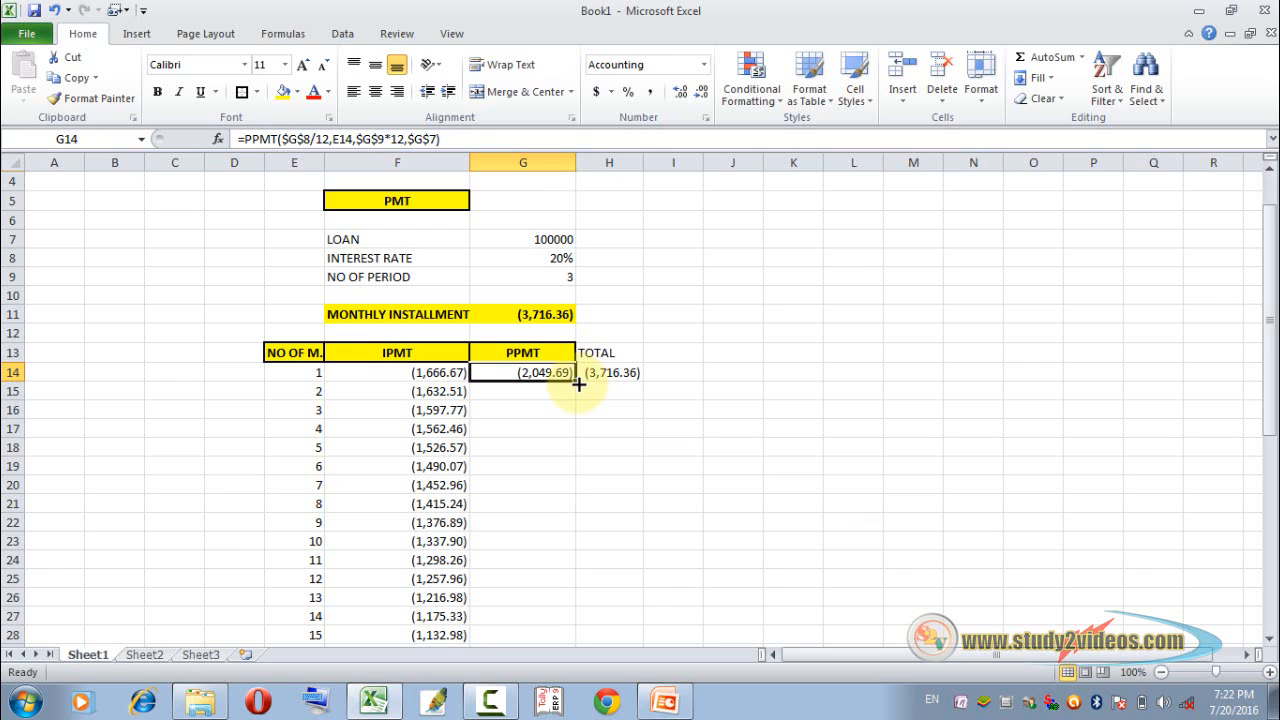
double_click(577, 380)
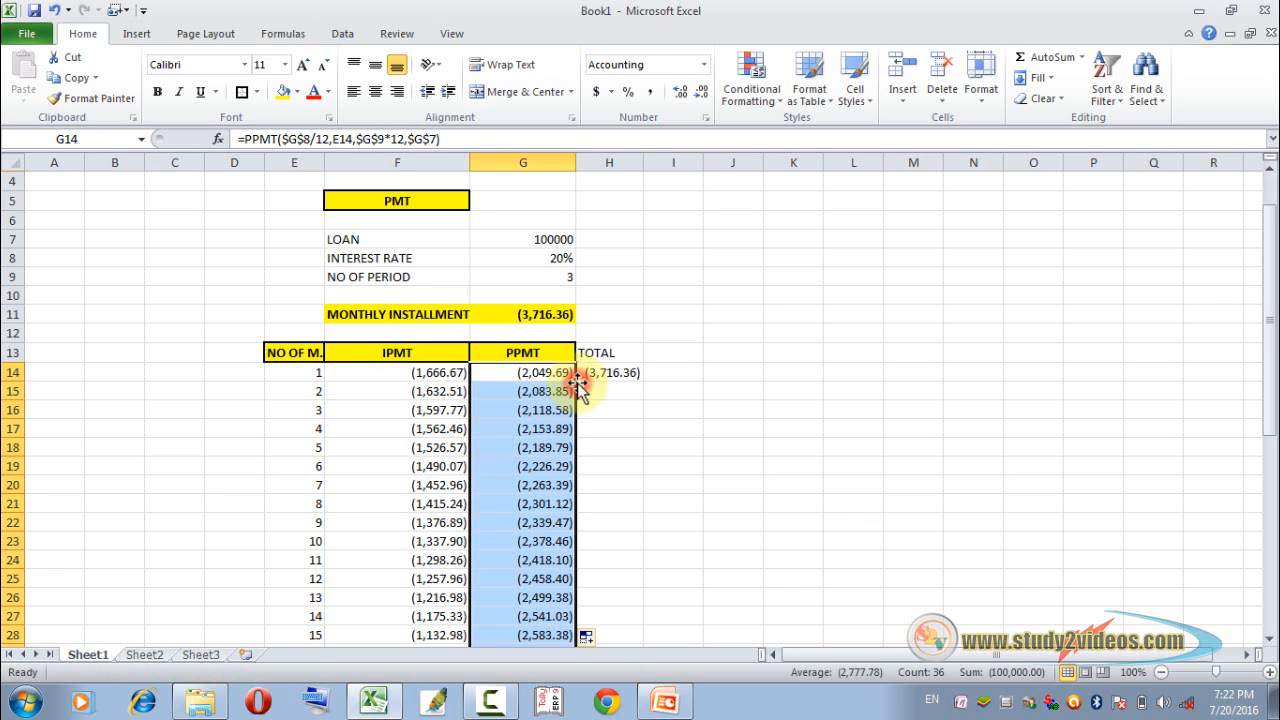
Fill the total formula from H14 down to H49 for all 36 months and widen column H
left_click(605, 374)
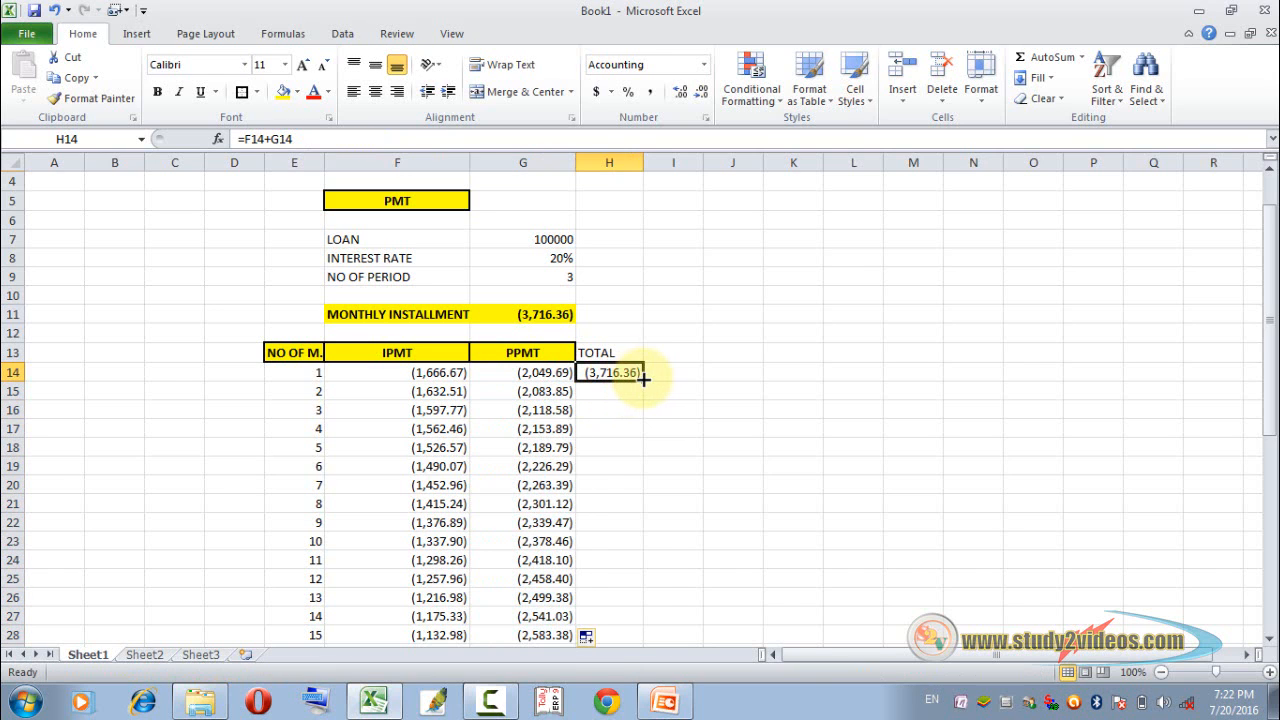
double_click(643, 379)
scroll(800, 490, "down", 5)
left_click(778, 478)
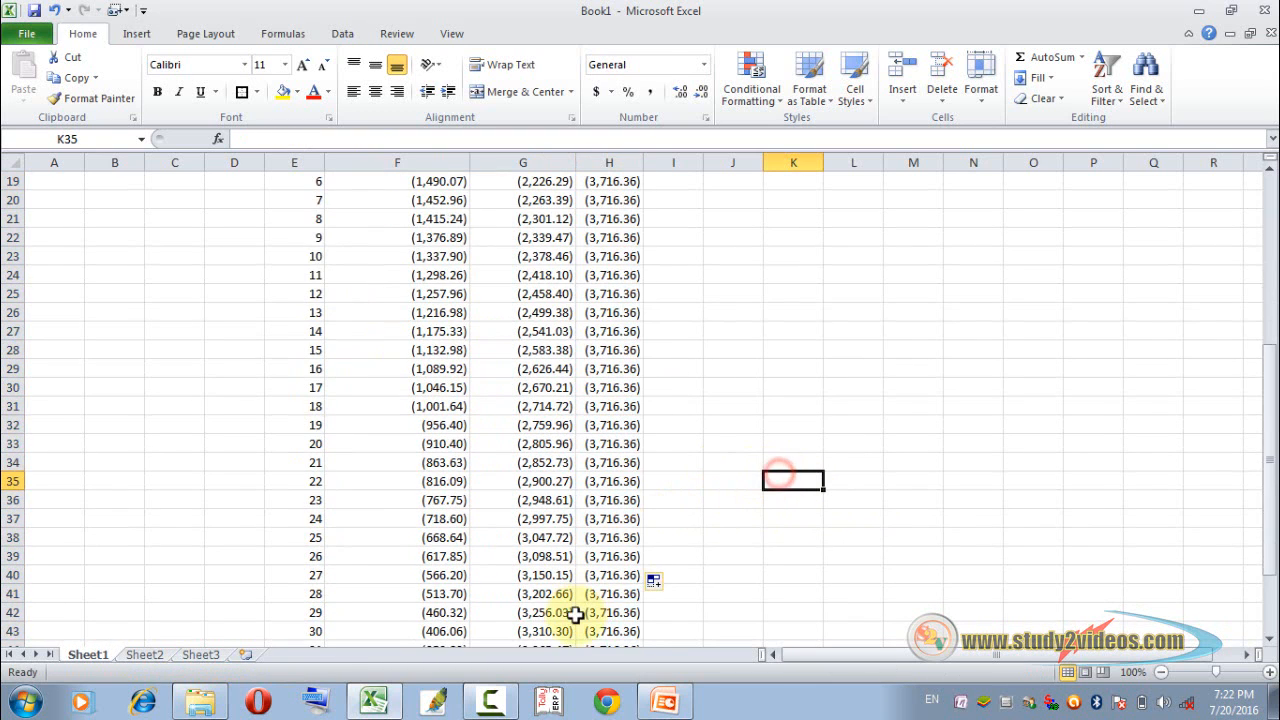
scroll(576, 615, "down", 3)
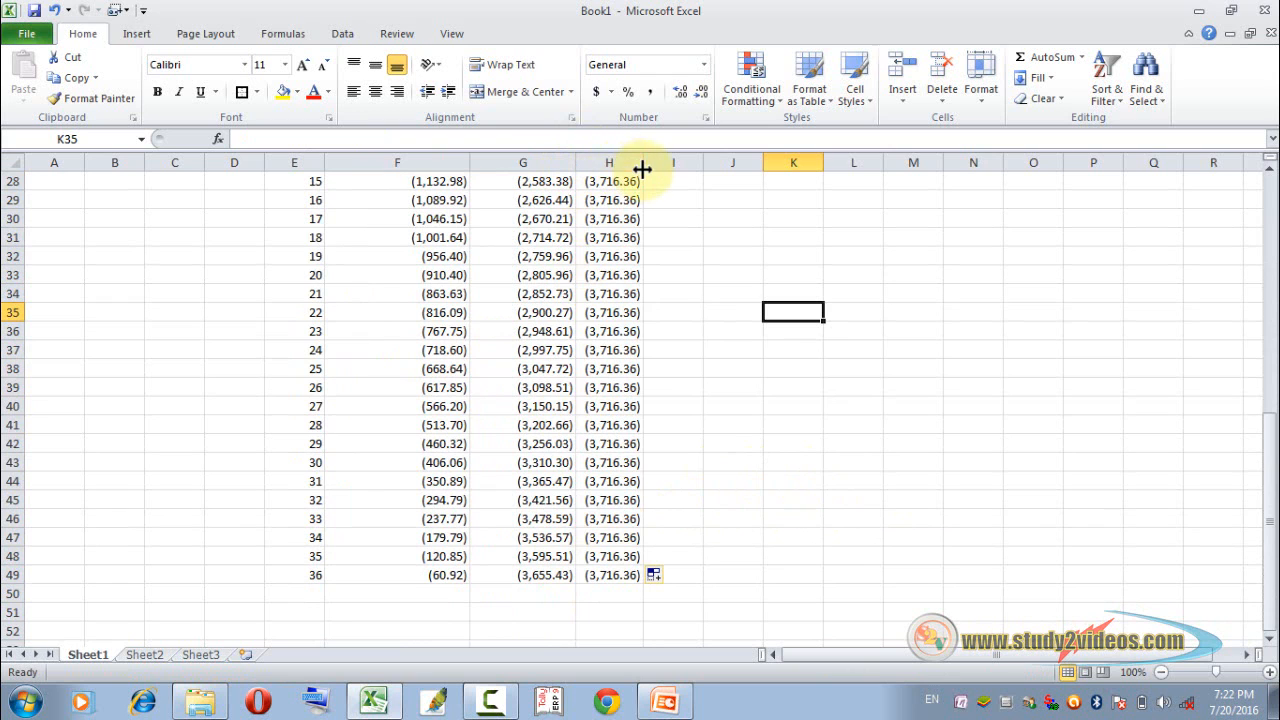
left_click_drag(644, 163, 696, 163)
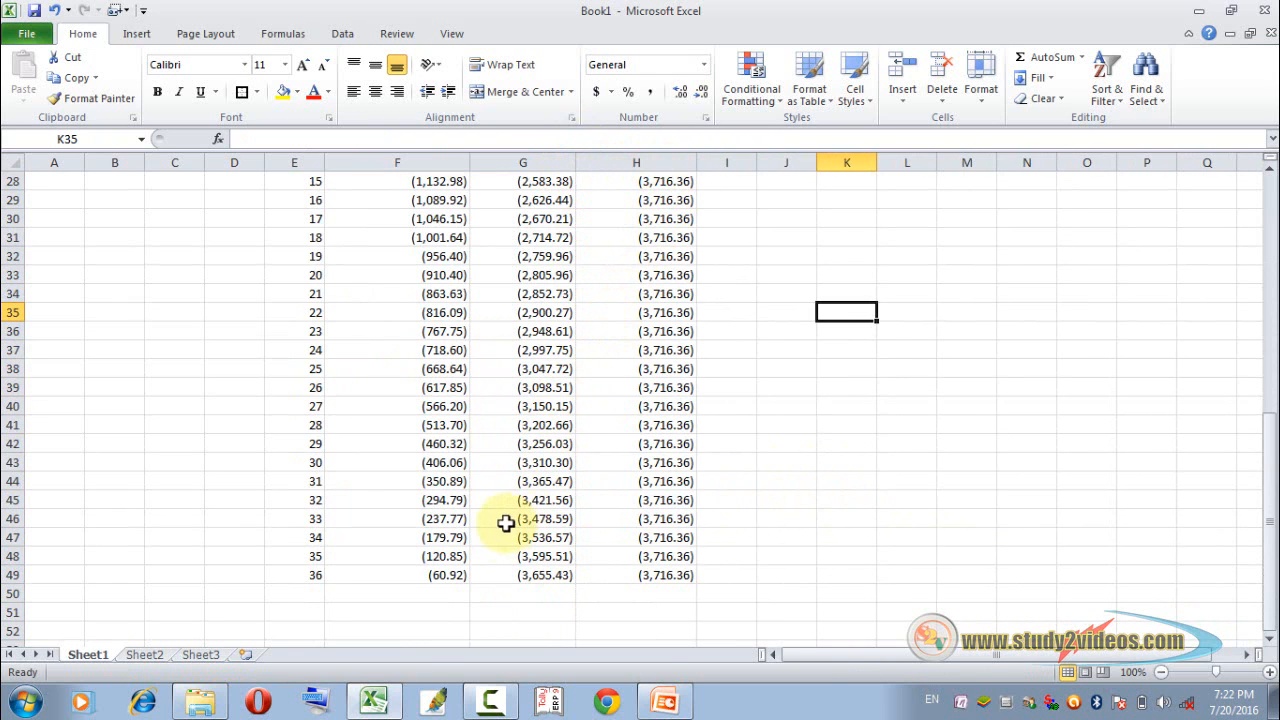
Review the monthly IPMT, PPMT and total columns against the loan details and monthly installment, and minimize the workbook window
scroll(430, 472, "up", 2)
scroll(430, 472, "up", 3)
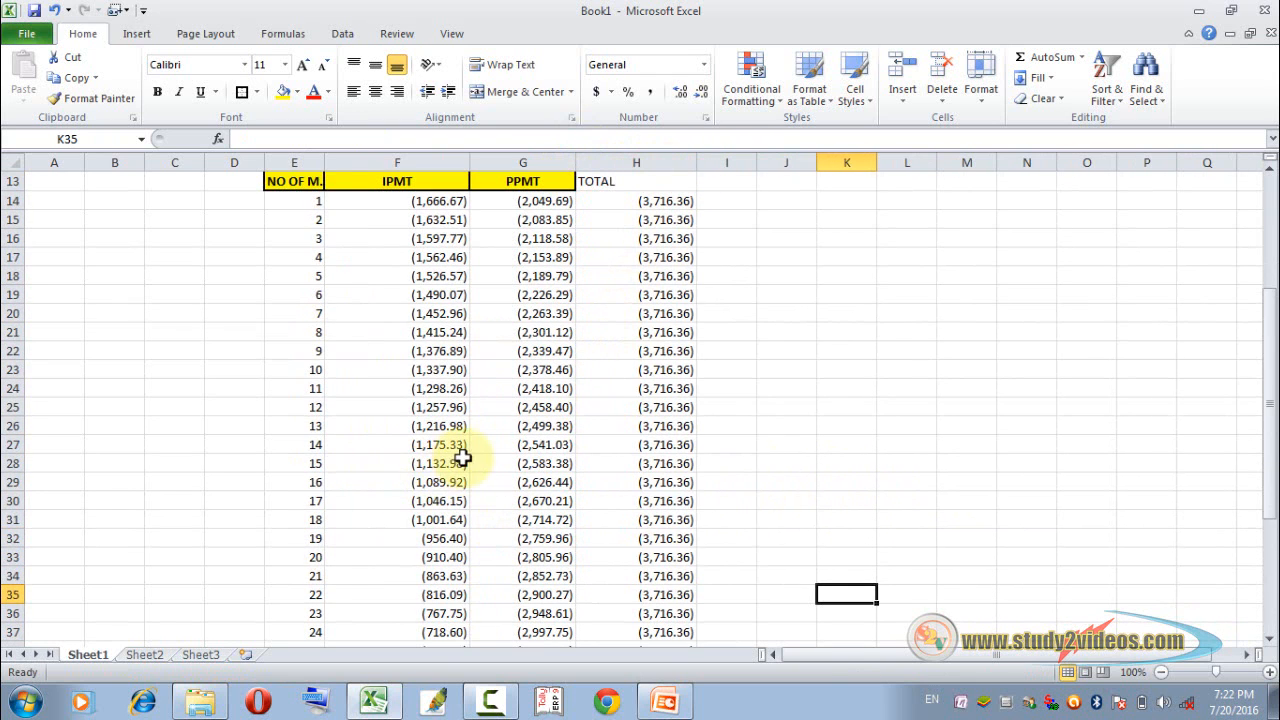
scroll(430, 470, "up", 4)
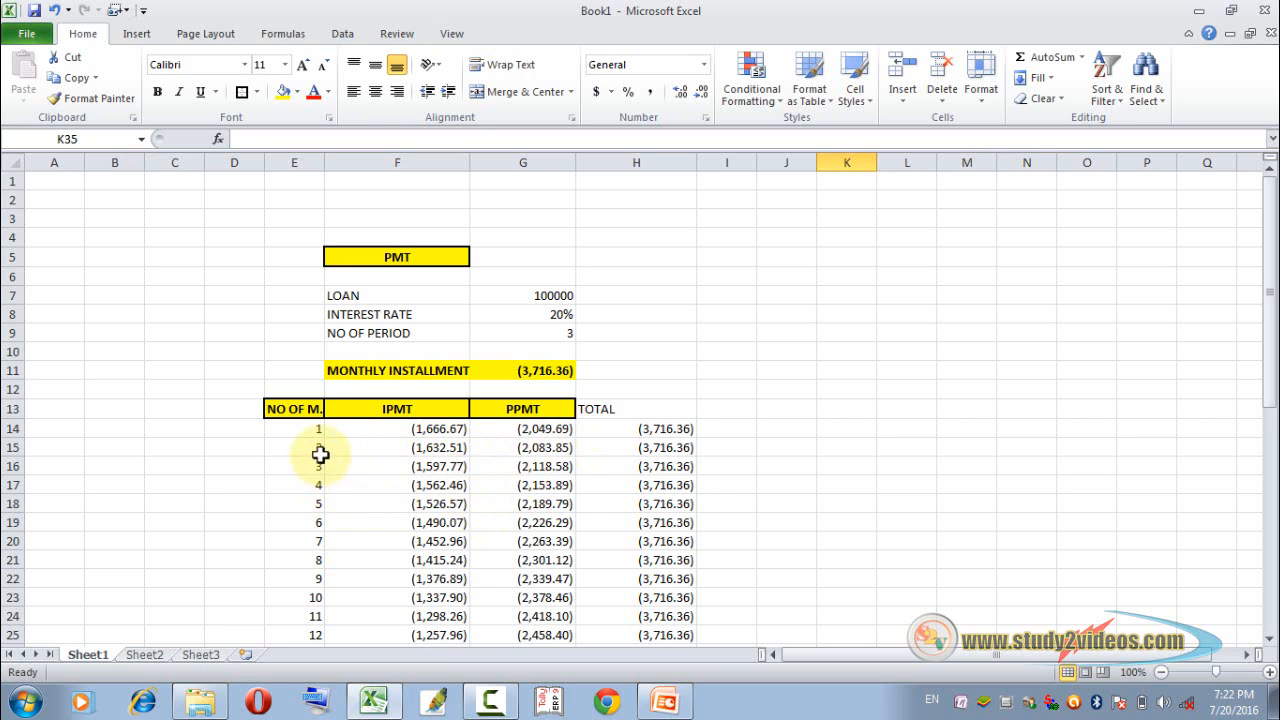
scroll(366, 534, "down", 7)
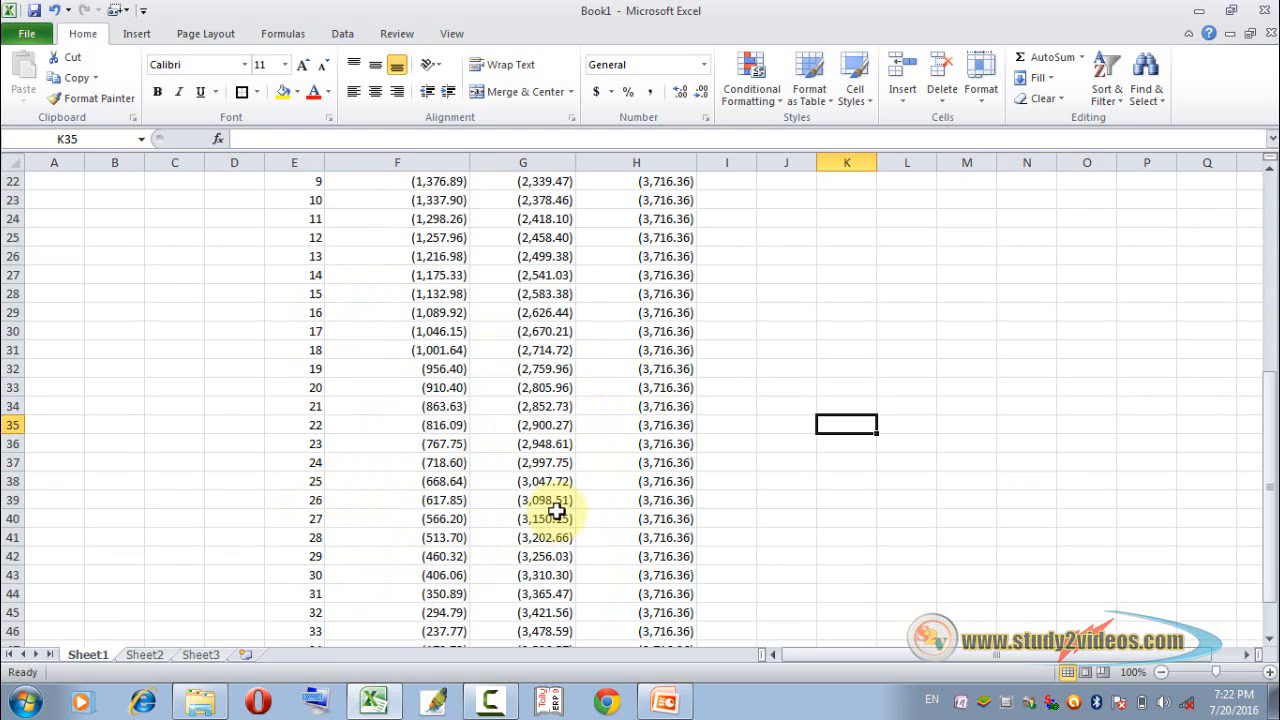
scroll(791, 443, "down", 7)
scroll(777, 446, "up", 14)
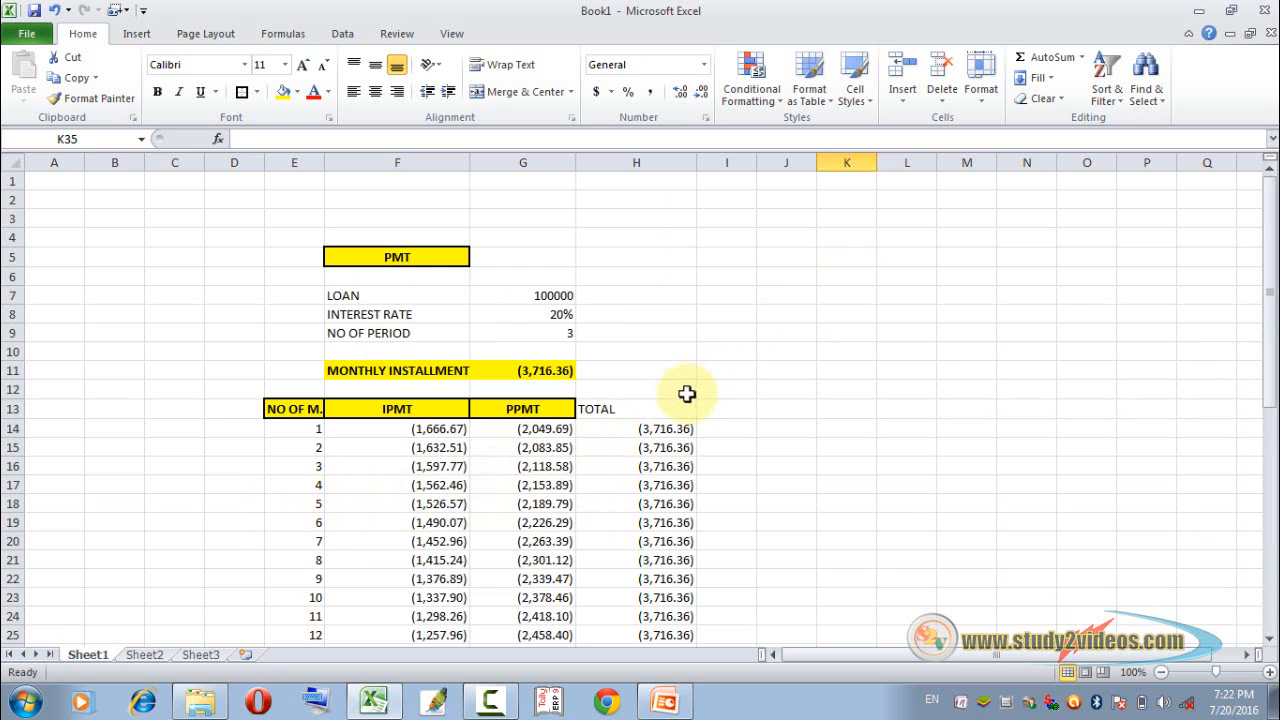
left_click(1205, 10)
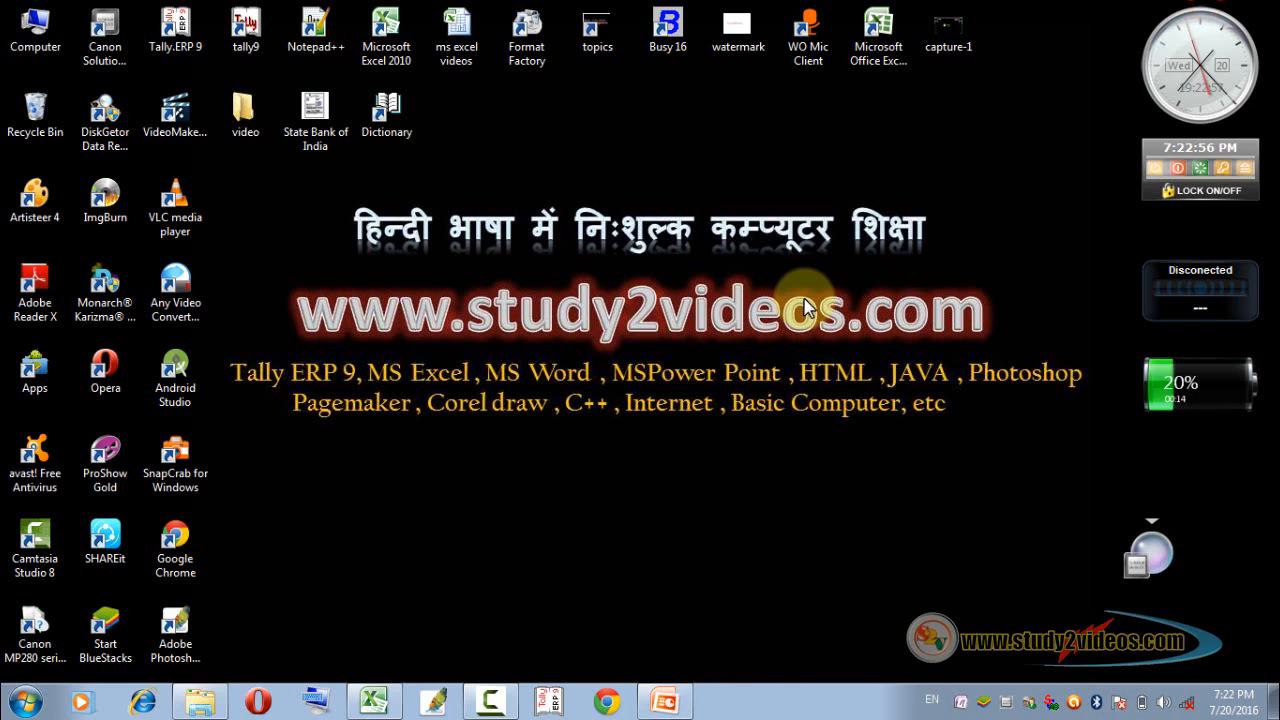